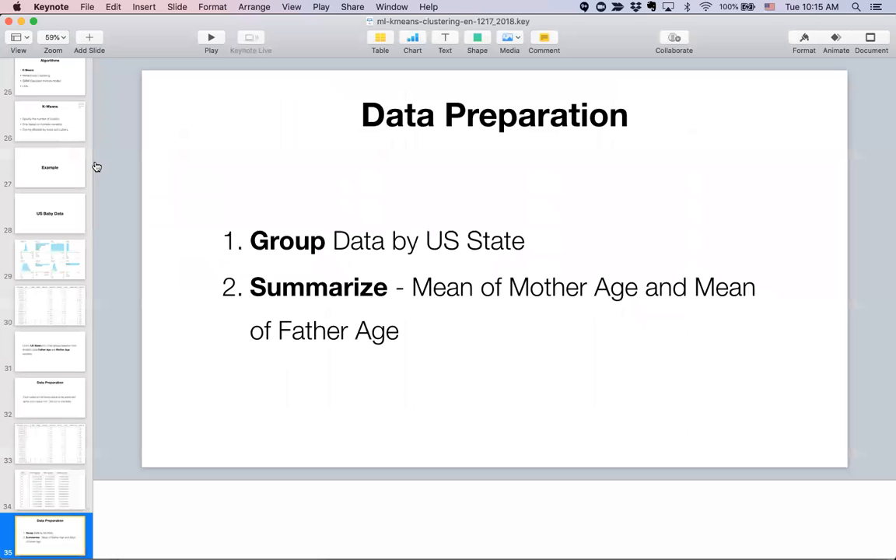
Switch to the November 2018 project in Exploratory and hide the sidebar listing the data frames
key("super+Tab")
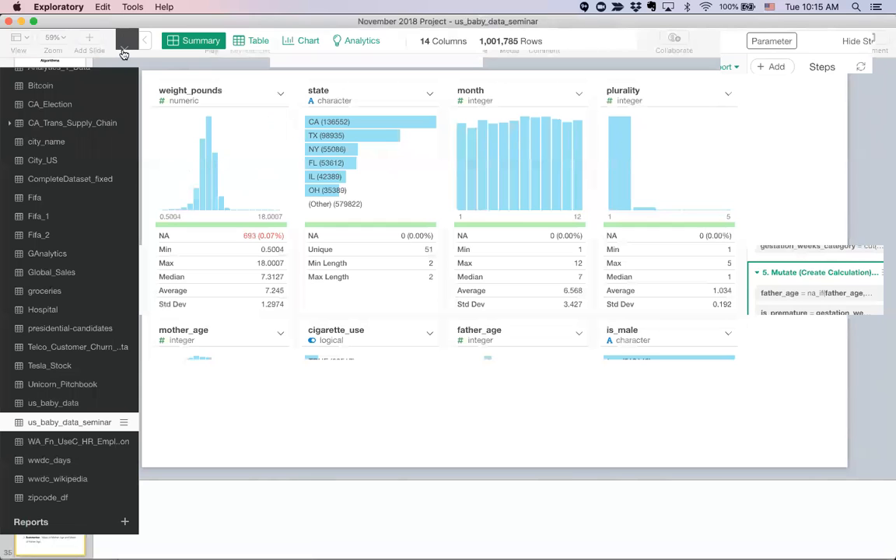
mouse_move(95, 437)
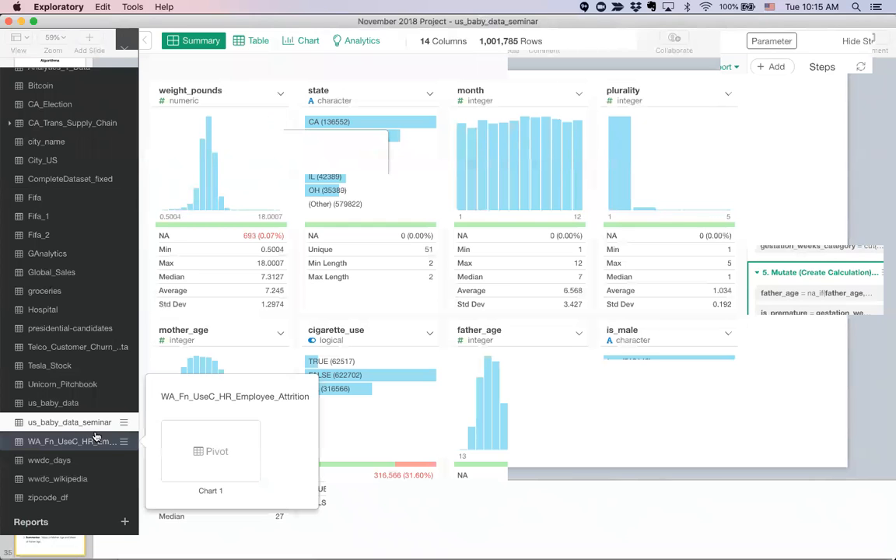
left_click(124, 50)
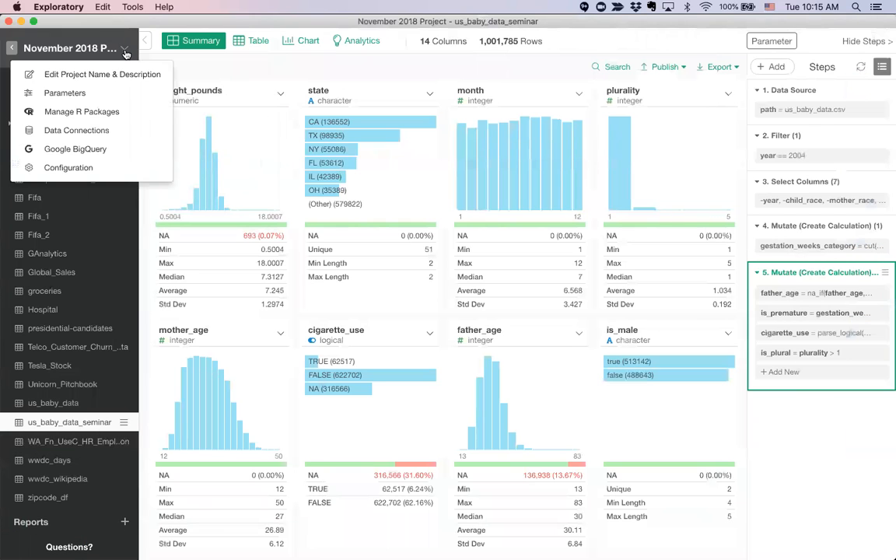
left_click(125, 54)
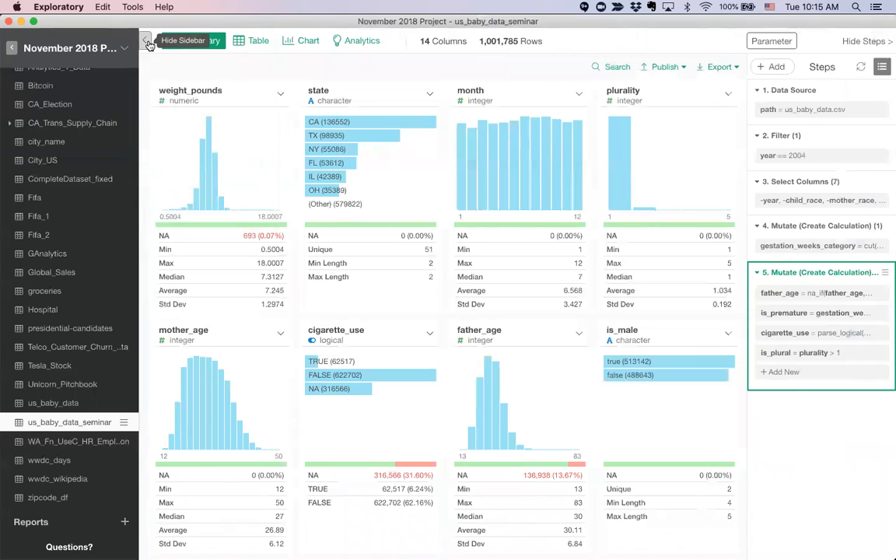
left_click(148, 43)
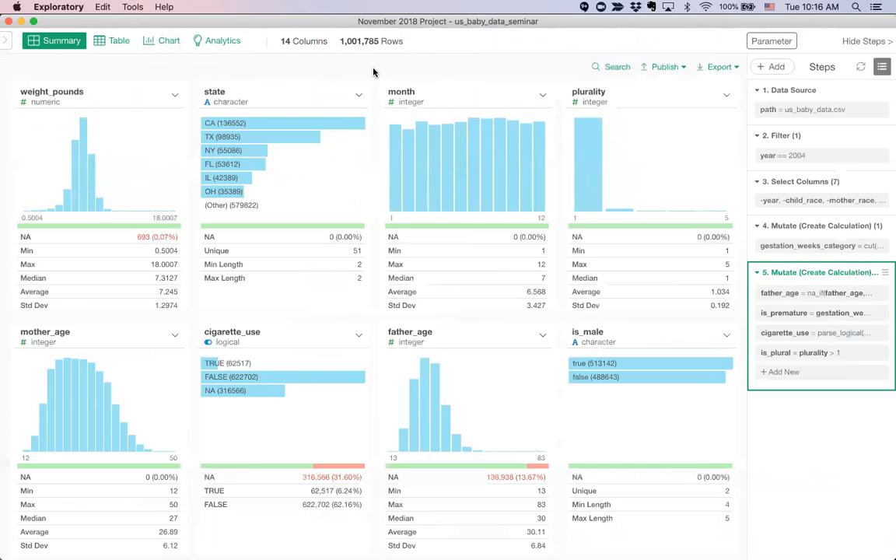
Show the baby data as a table and examine the mother_age and father_age columns
left_click(114, 41)
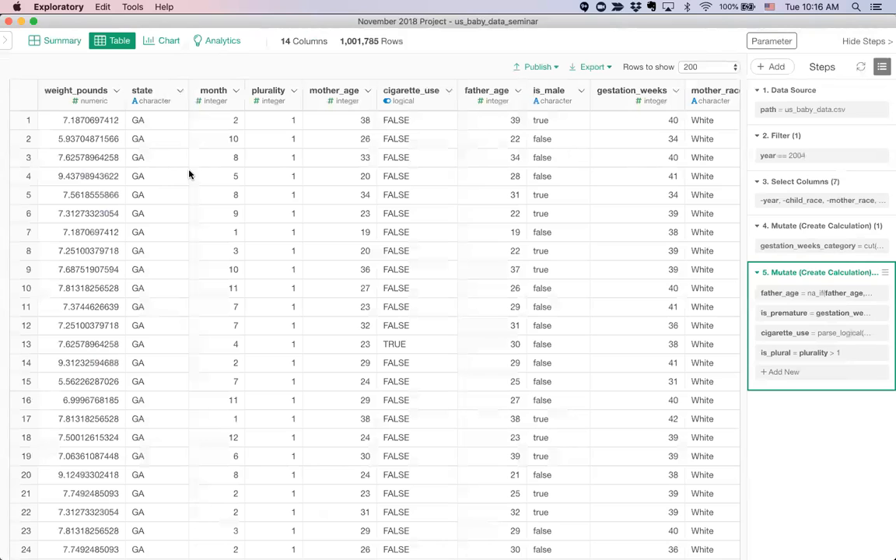
left_click(315, 102)
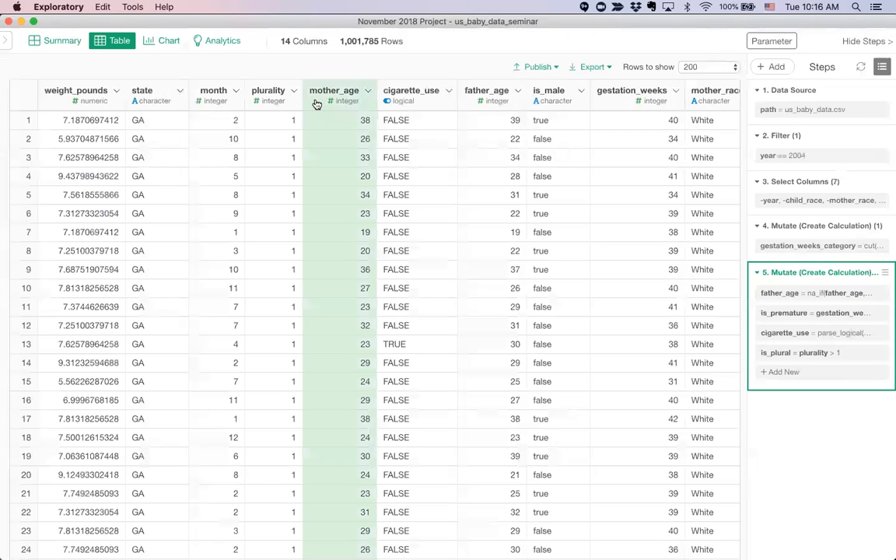
scroll(455, 152, "right", 3)
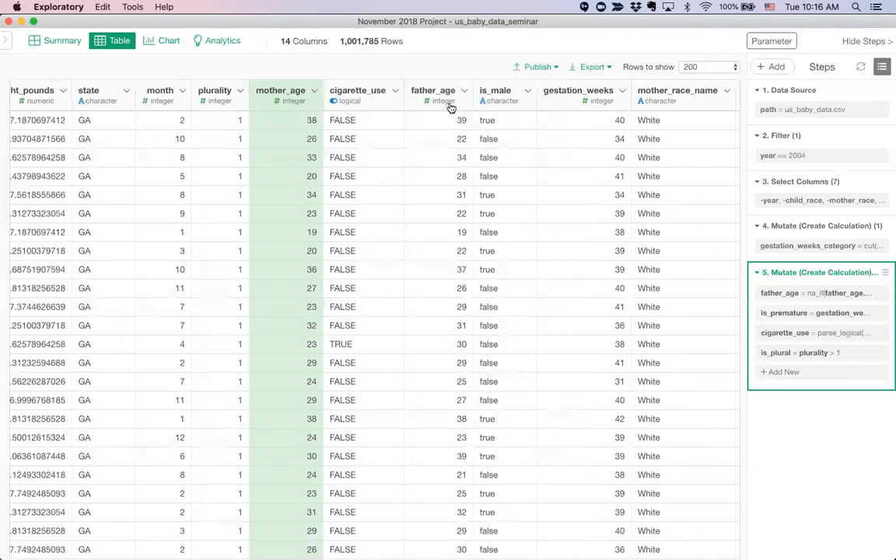
left_click(446, 103)
scroll(445, 101, "left", 3)
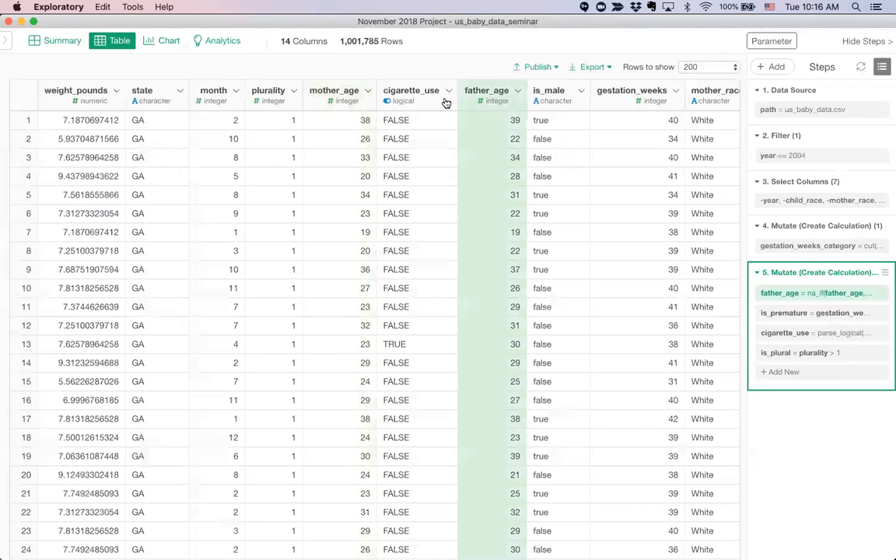
Group the data by the state column and check the resulting grouping
left_click(178, 91)
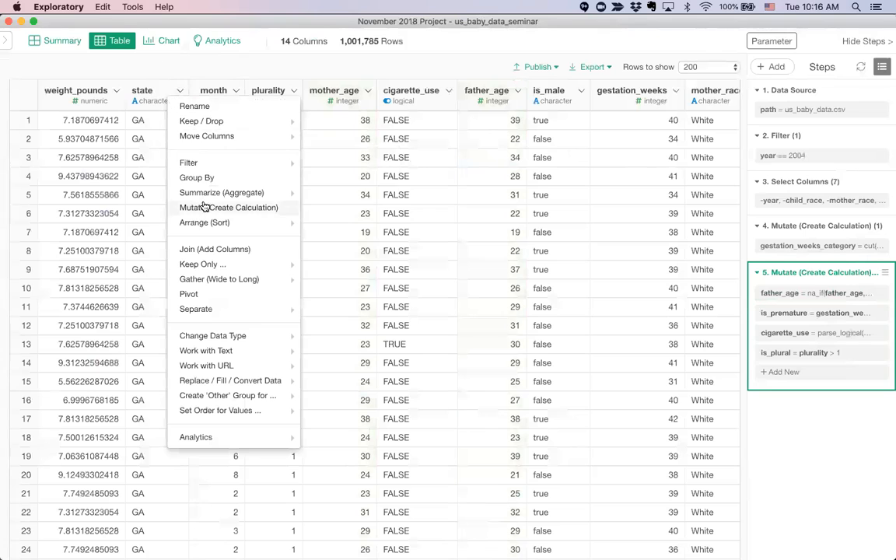
left_click(212, 178)
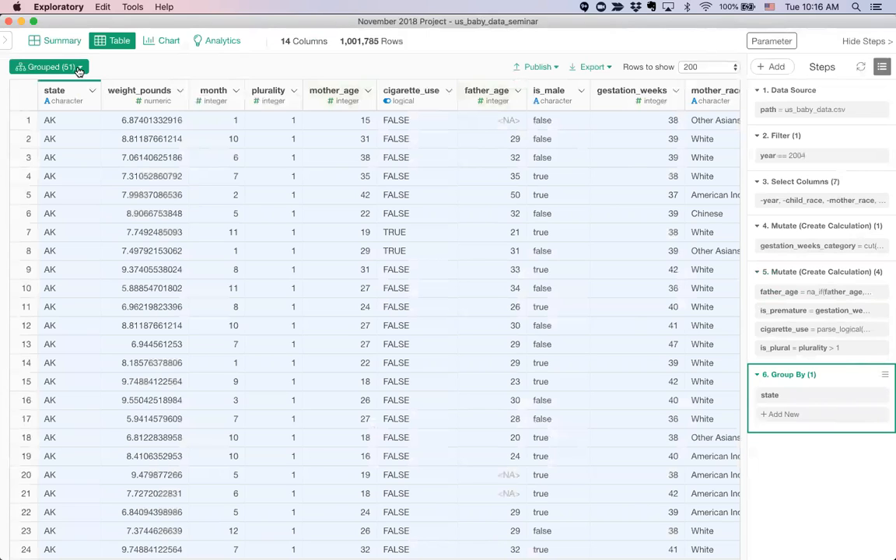
left_click(79, 69)
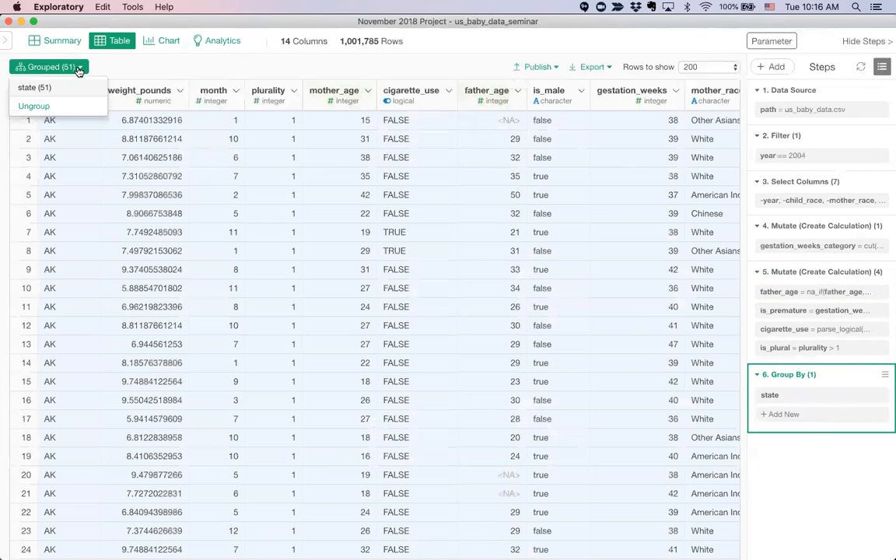
left_click(78, 69)
scroll(114, 276, "down", 10)
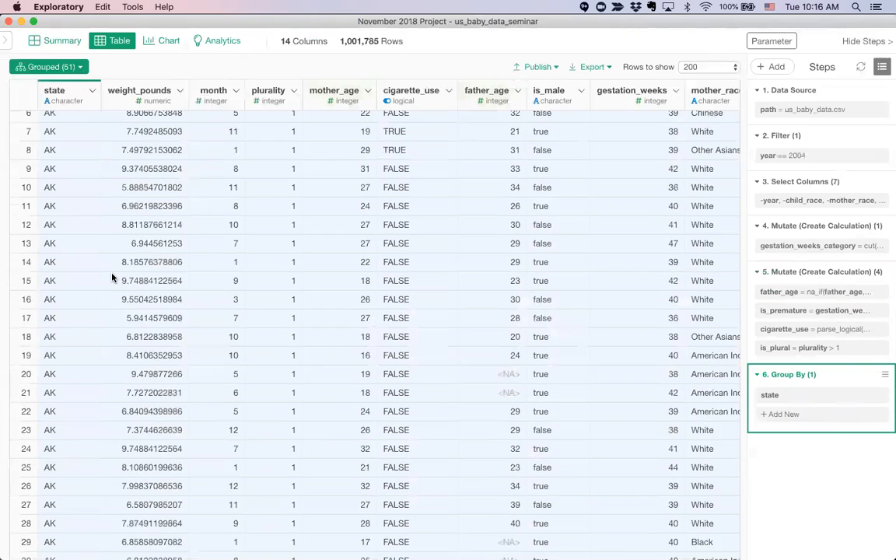
scroll(112, 276, "up", 10)
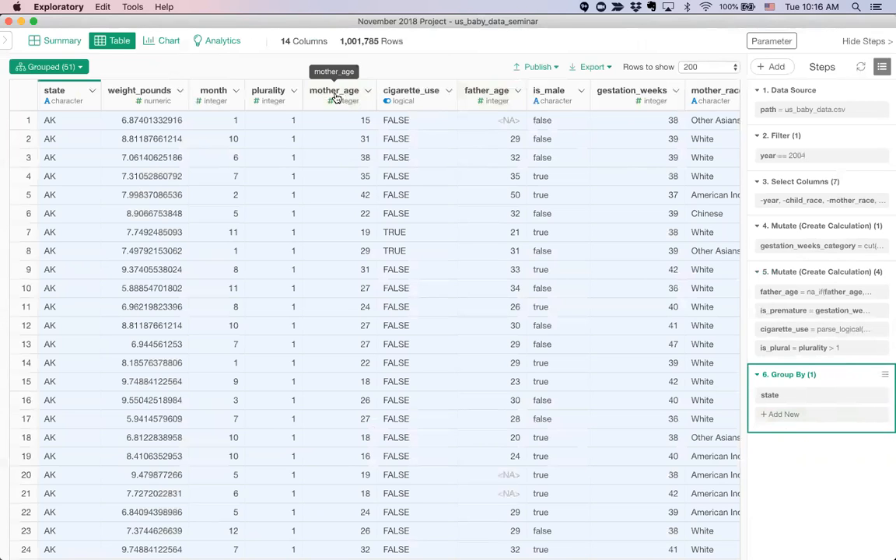
Summarize the mother_age column per state with Mean (Average) as mother_age_mean
left_click(368, 93)
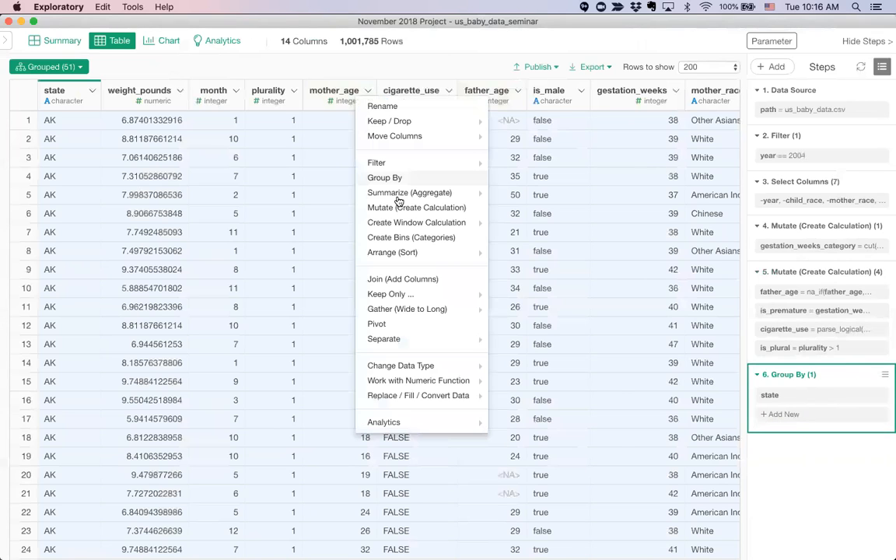
mouse_move(389, 192)
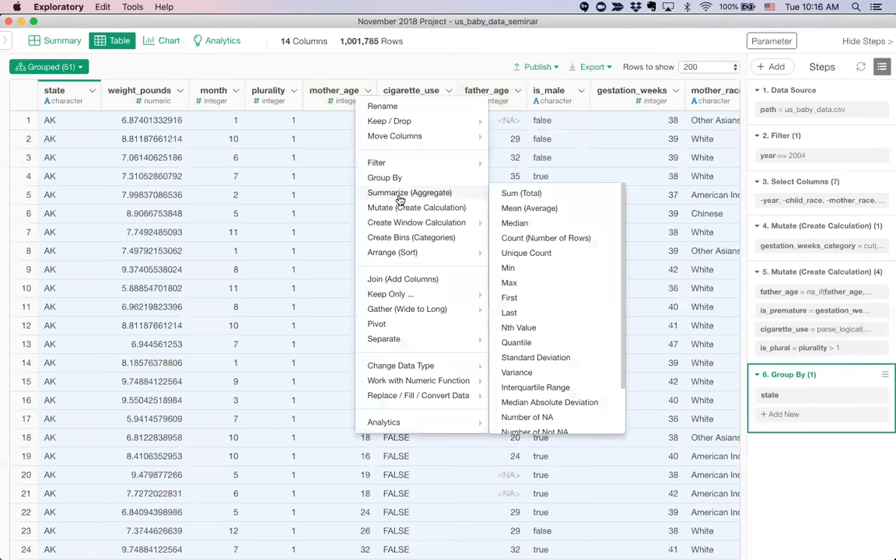
left_click(545, 211)
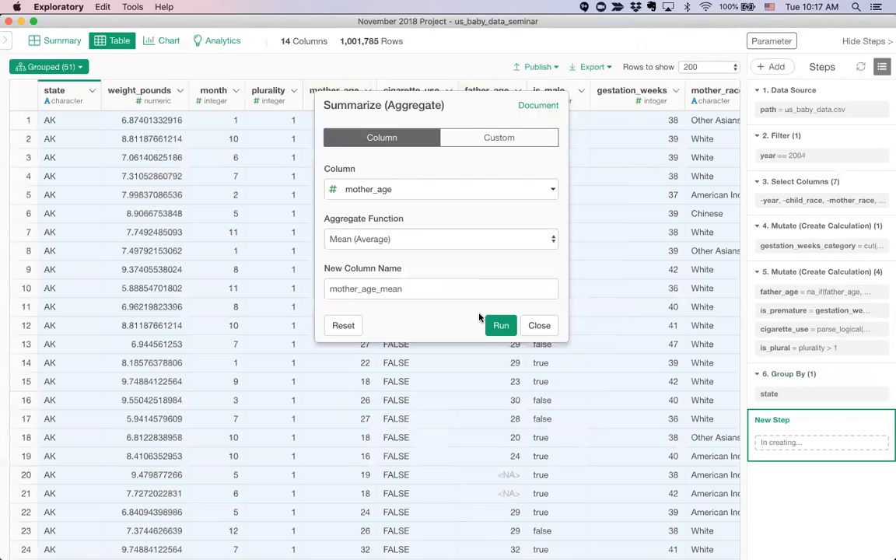
left_click(500, 325)
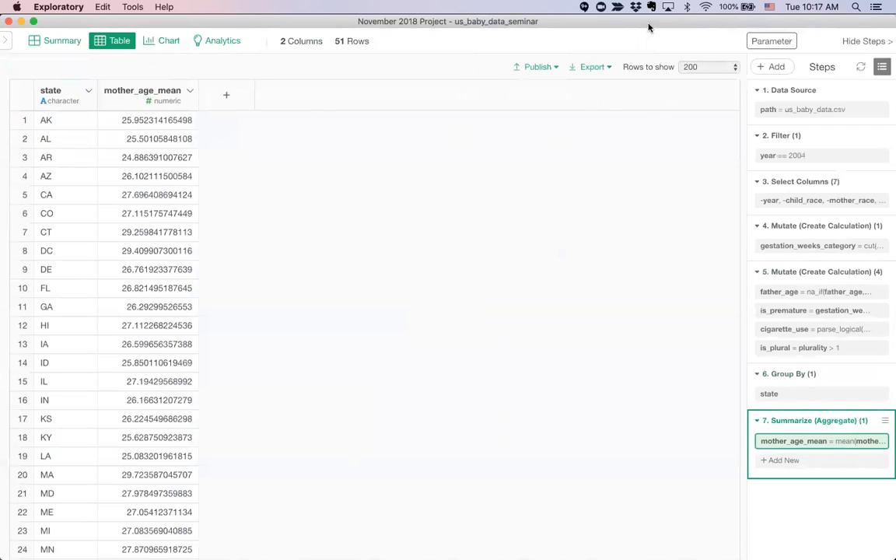
left_click_drag(649, 27, 651, 56)
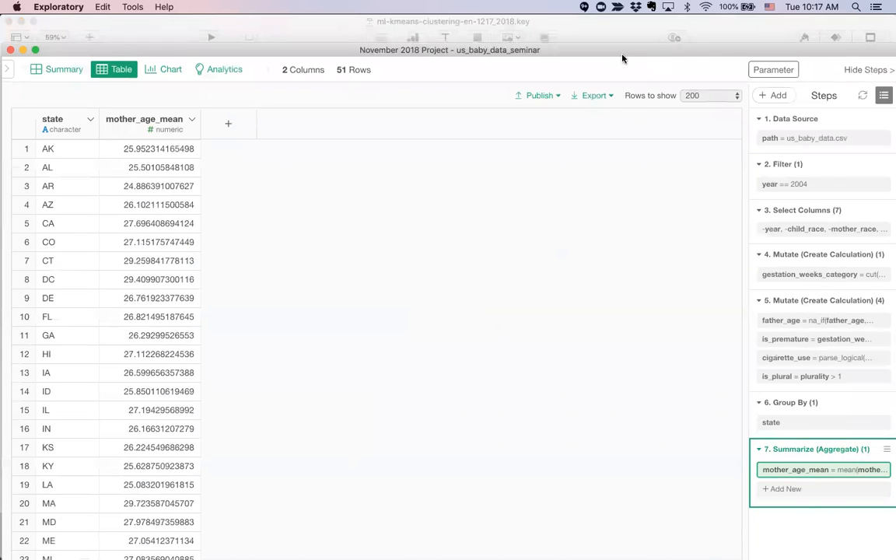
left_click_drag(622, 51, 622, 22)
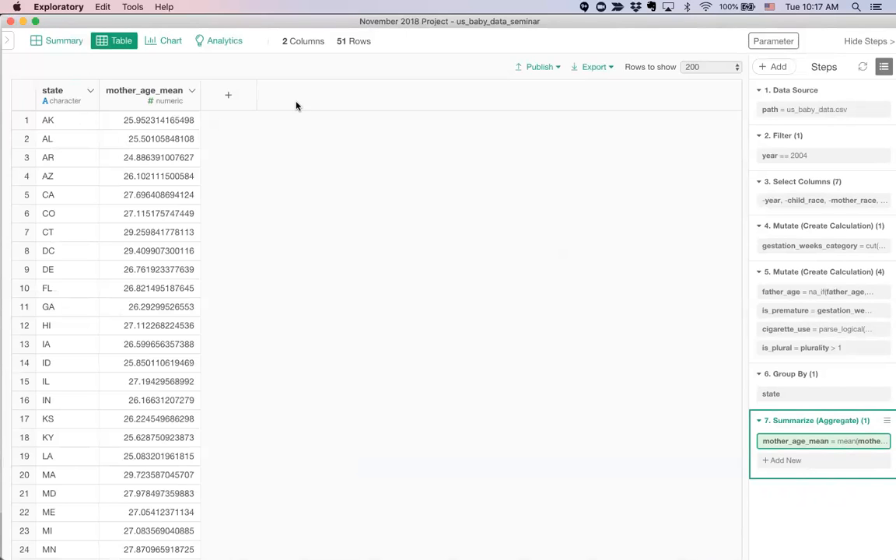
Add a second aggregation to the summary: Mean (Average) of father_age, with the new column named father_age_mean
left_click(232, 99)
left_click(401, 193)
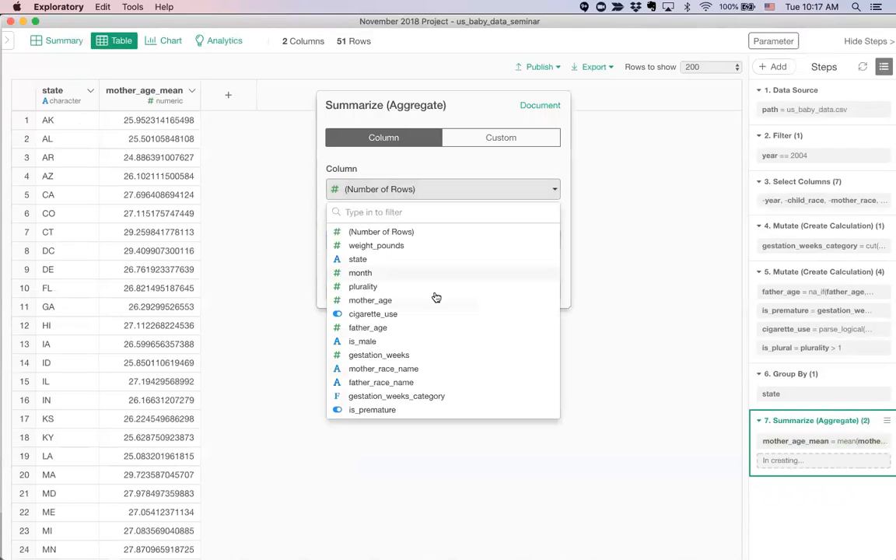
left_click(437, 327)
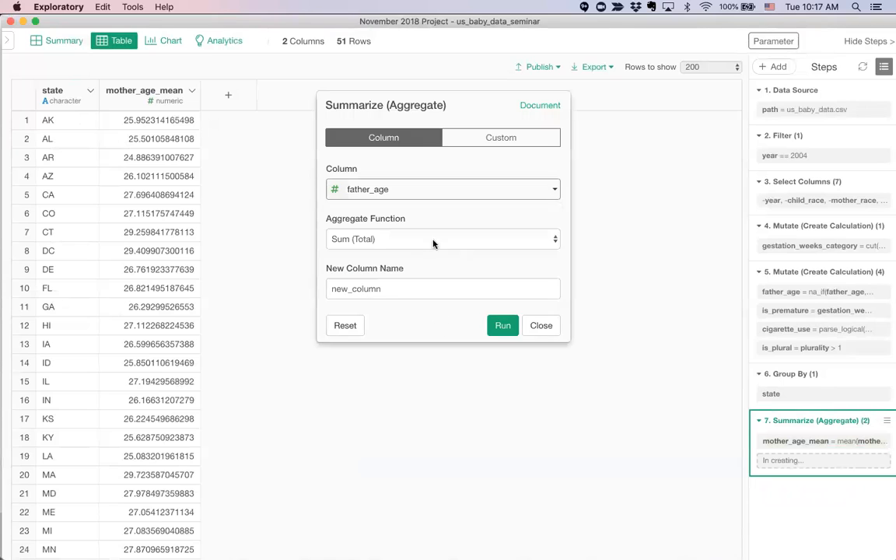
left_click(398, 237)
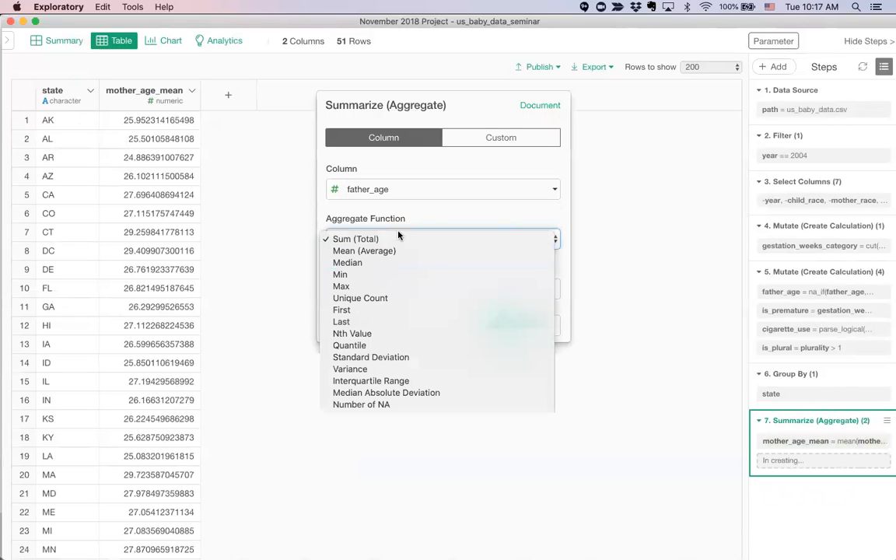
left_click(400, 251)
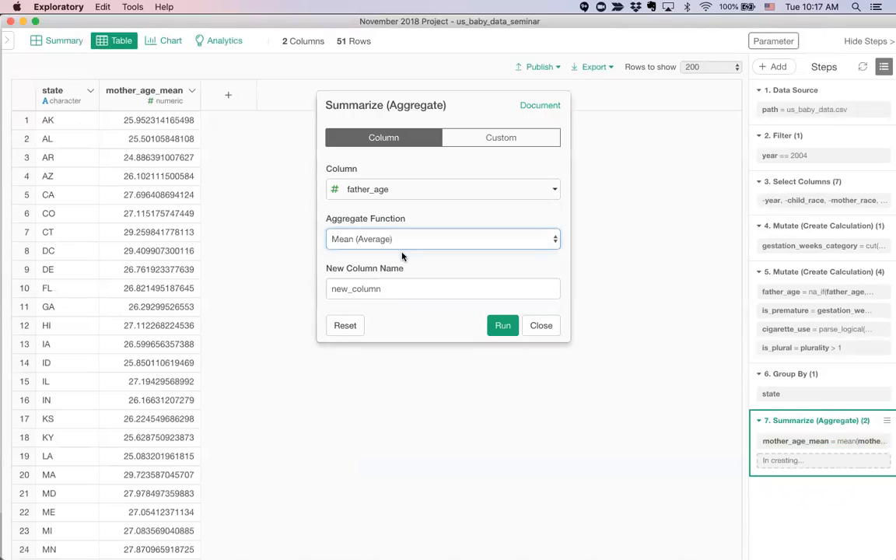
double_click(399, 291)
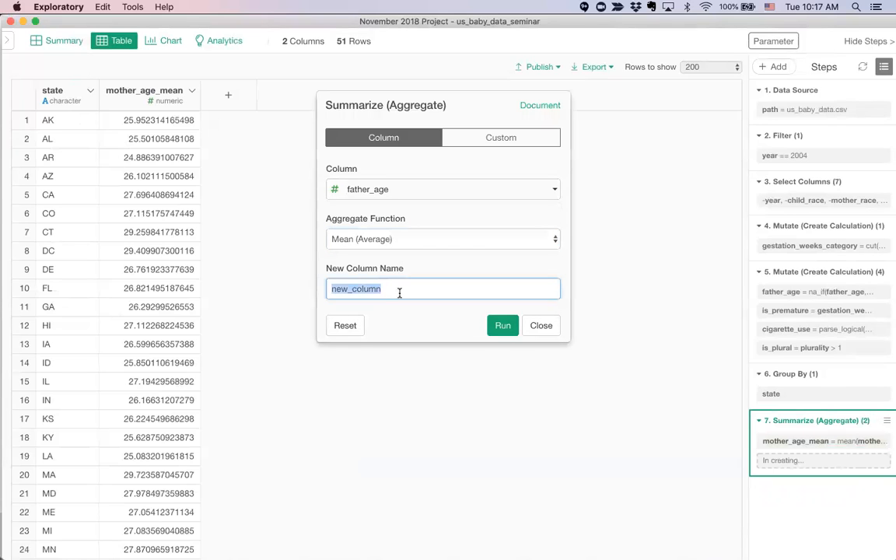
type("father_ag")
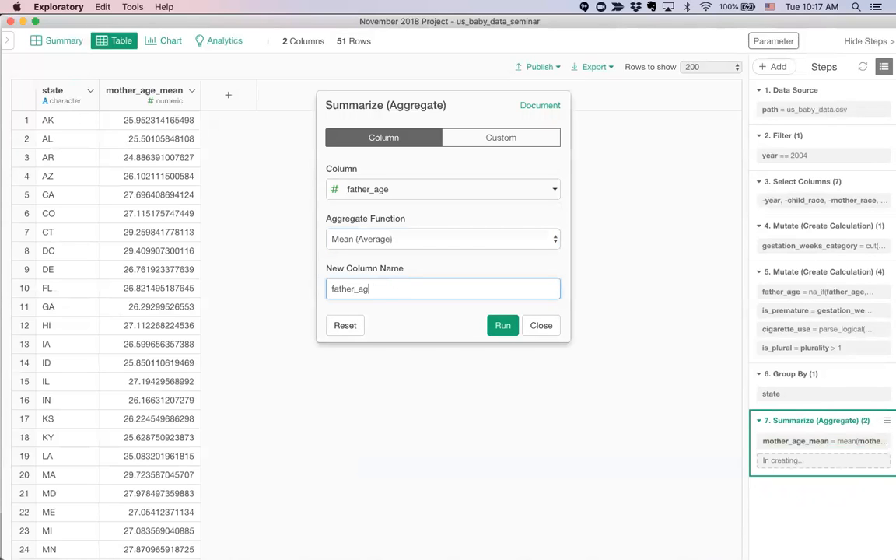
type("e_mean")
key("Return")
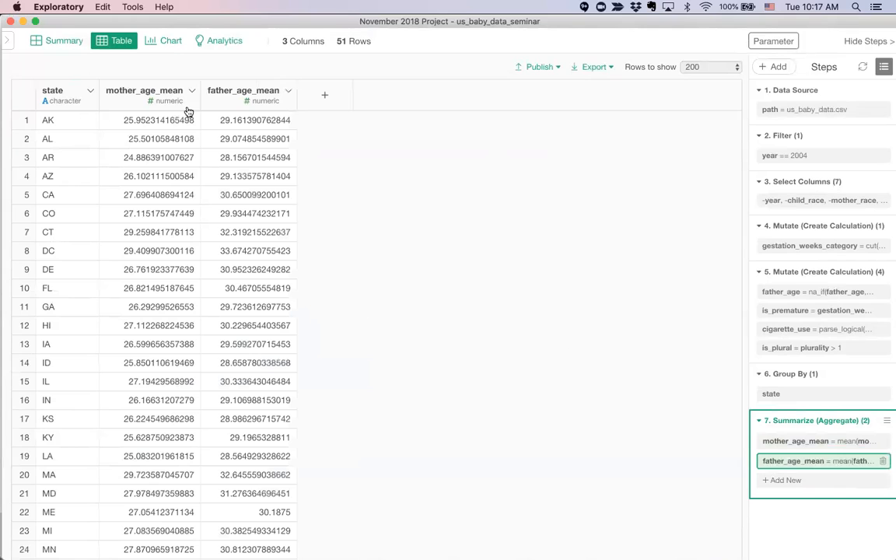
Make Chart 1 a scatter chart with mother_age_mean on the X axis and father_age_mean on the Y axis
left_click(165, 45)
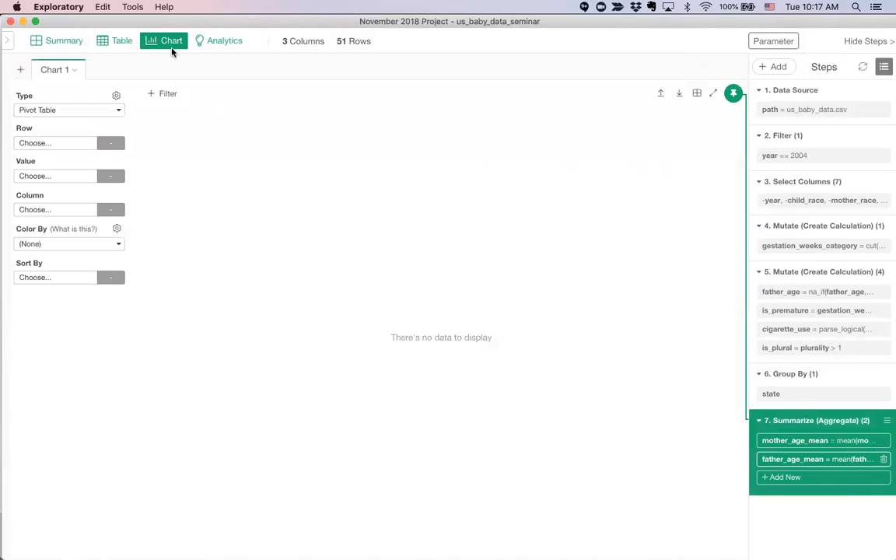
left_click(63, 112)
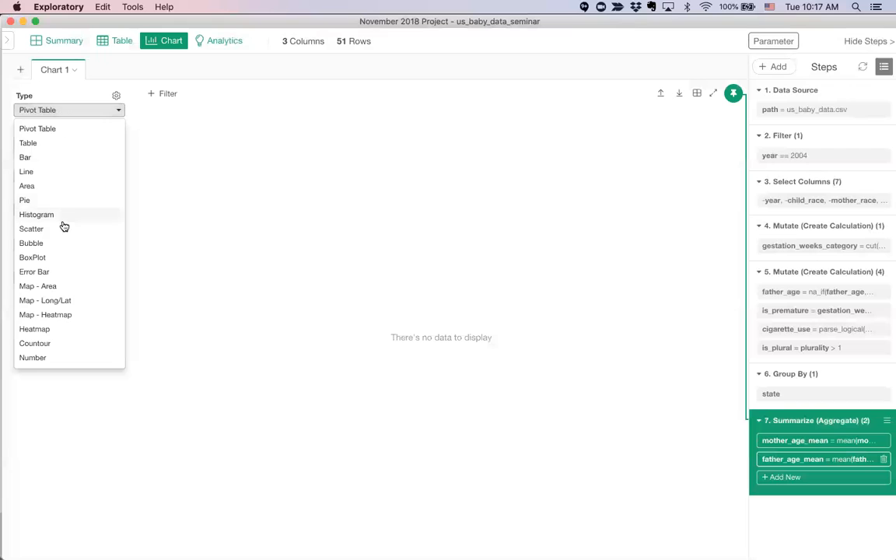
left_click(63, 231)
left_click(47, 145)
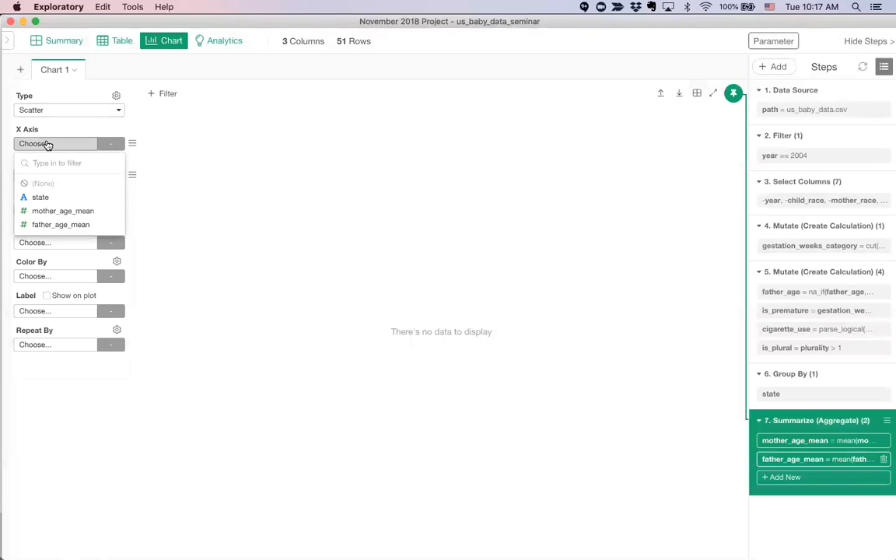
left_click(64, 203)
left_click(44, 176)
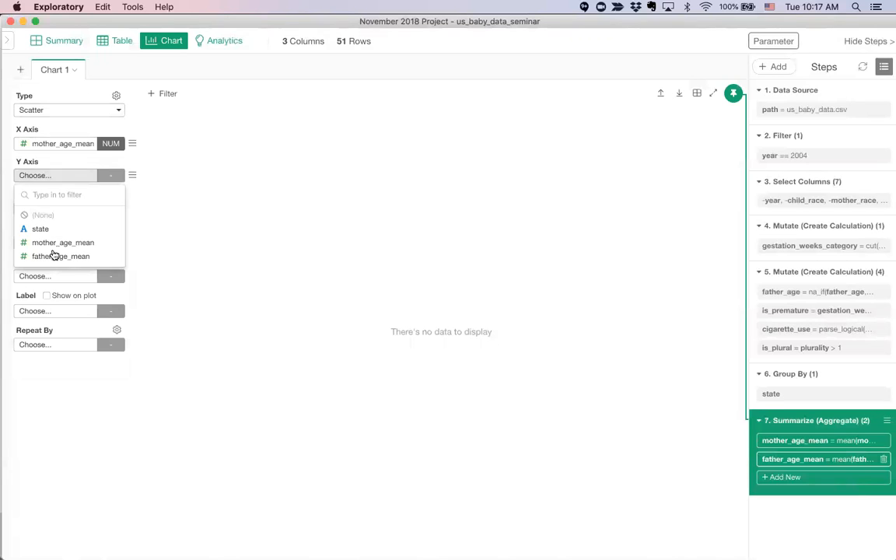
left_click(54, 256)
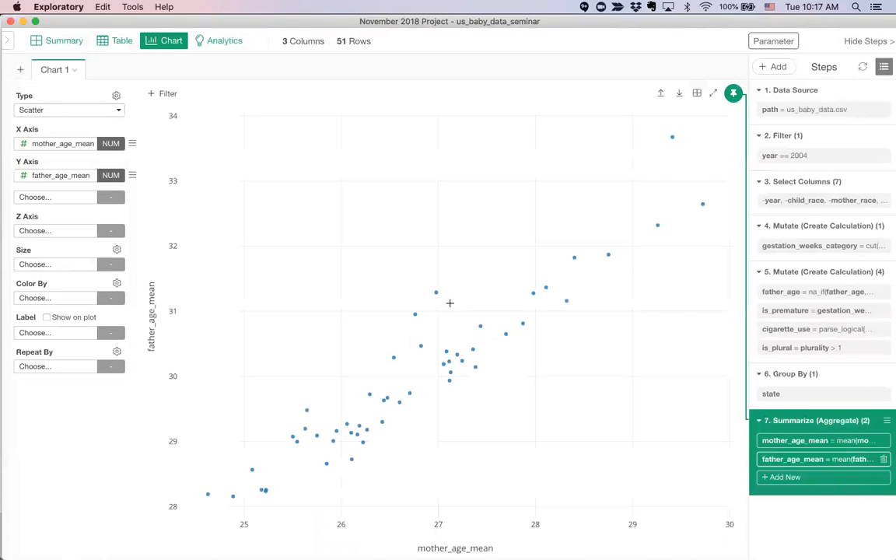
Label the scatter points by state and show the labels on the plot
left_click(43, 333)
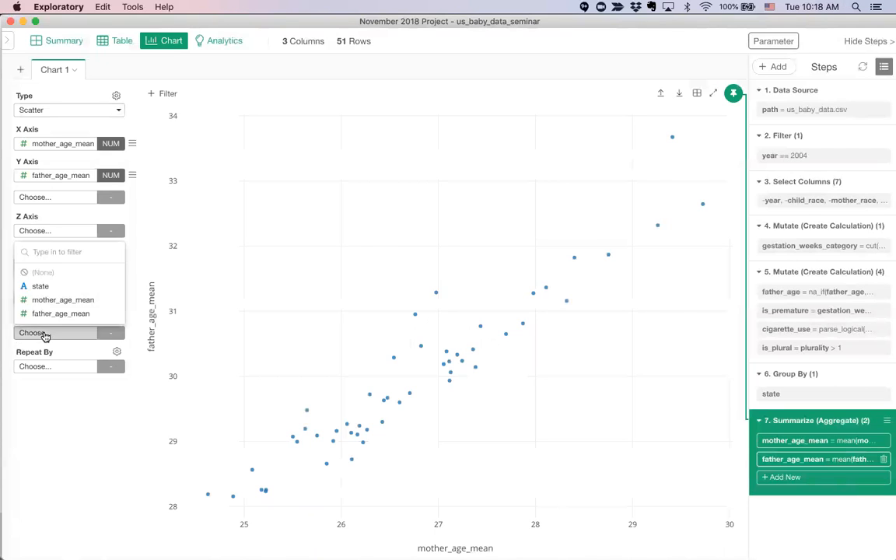
left_click(60, 288)
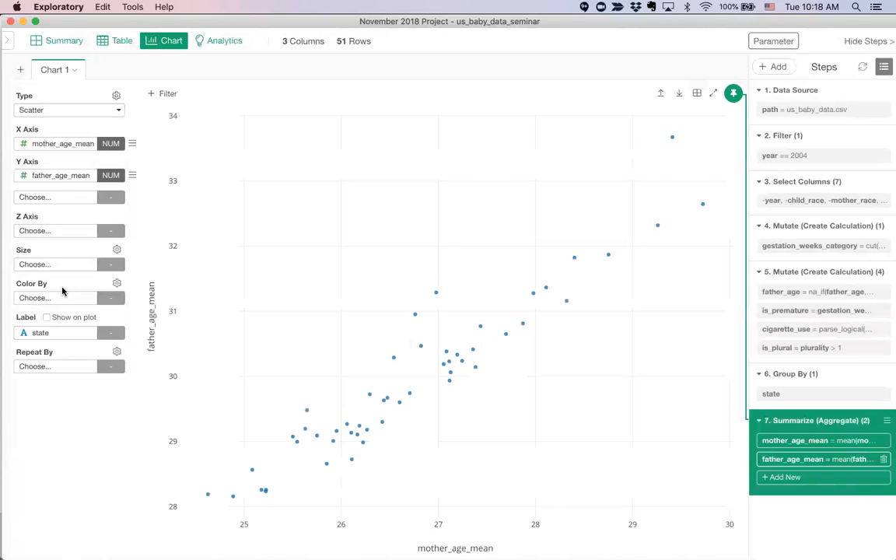
left_click(46, 318)
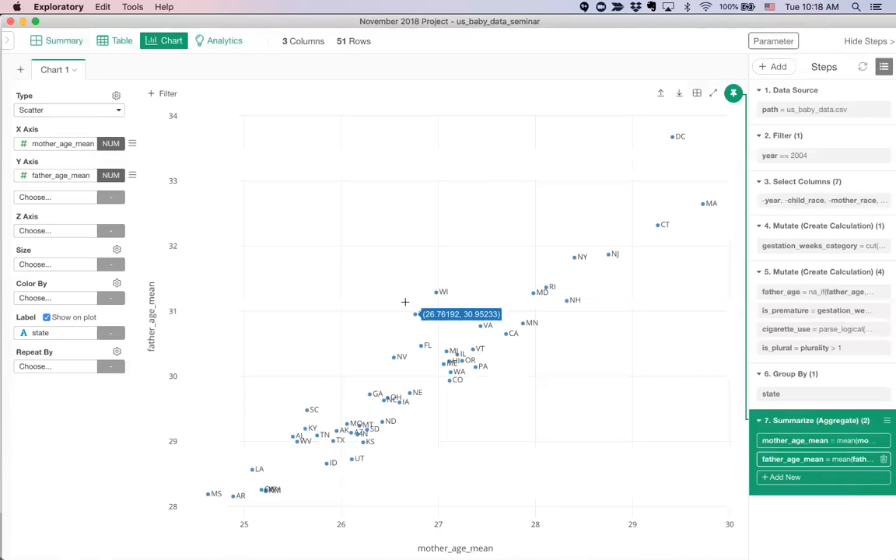
Create a new column state_statecode that converts the state abbreviations to full US state names, using the output type "name"
left_click(117, 41)
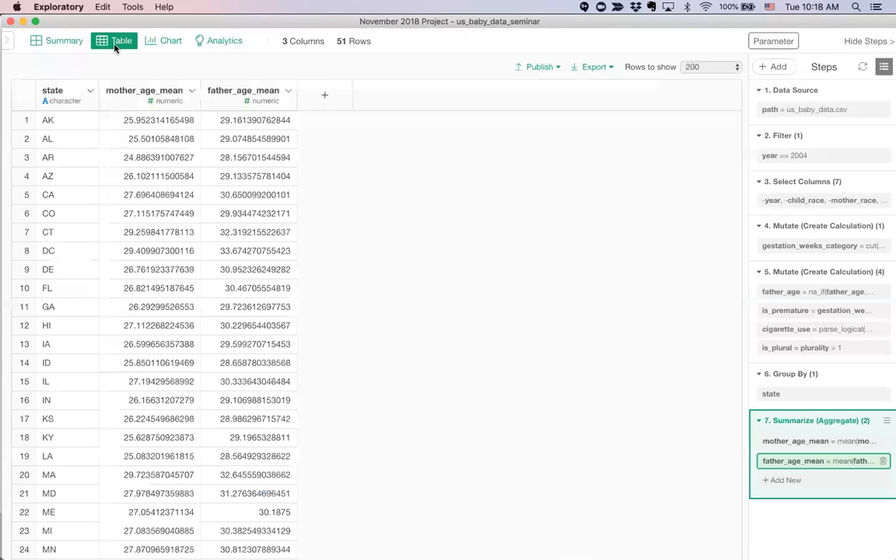
left_click(89, 93)
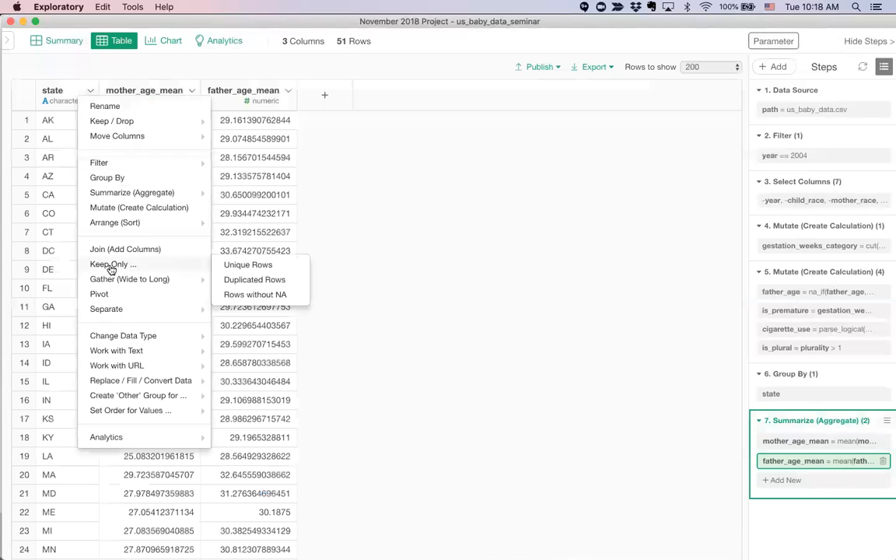
mouse_move(116, 348)
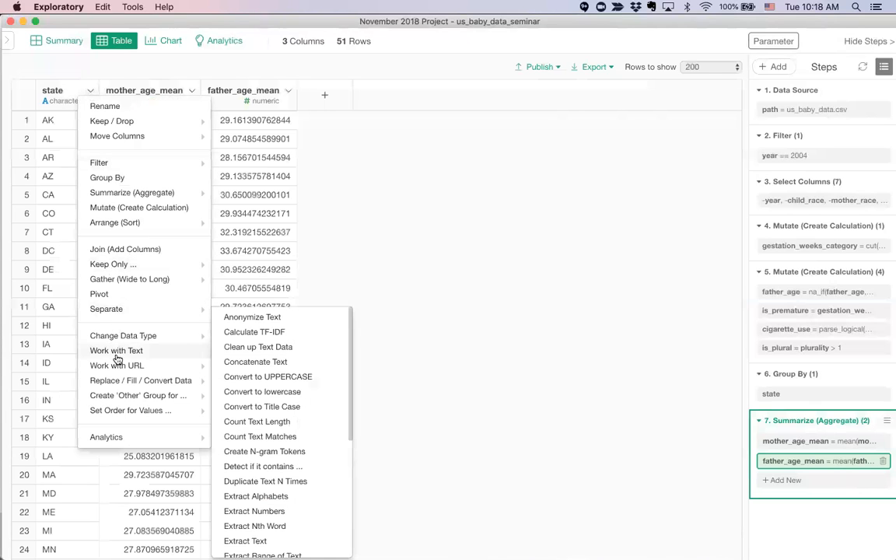
mouse_move(122, 384)
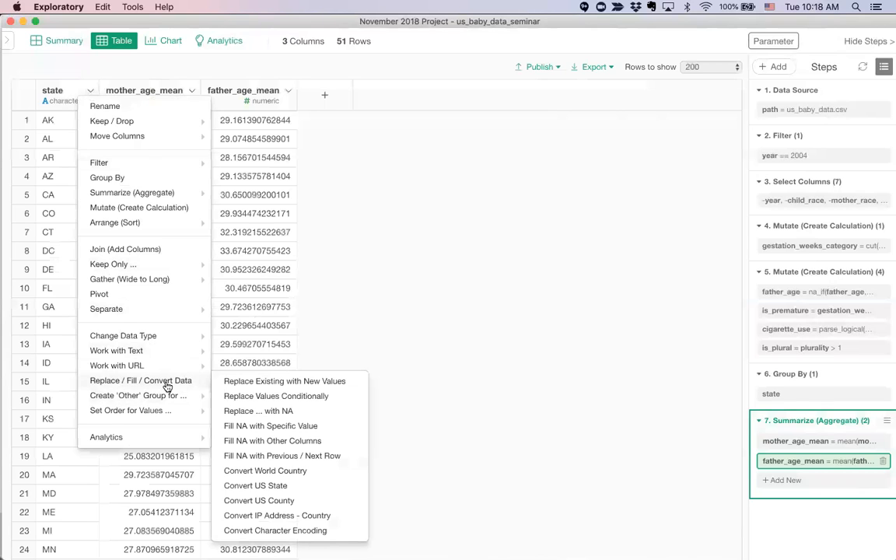
left_click(297, 489)
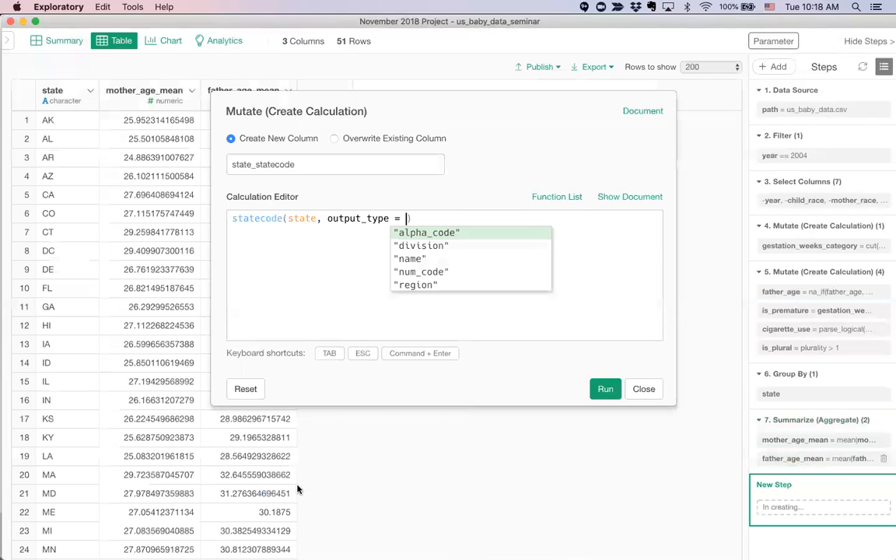
left_click(424, 261)
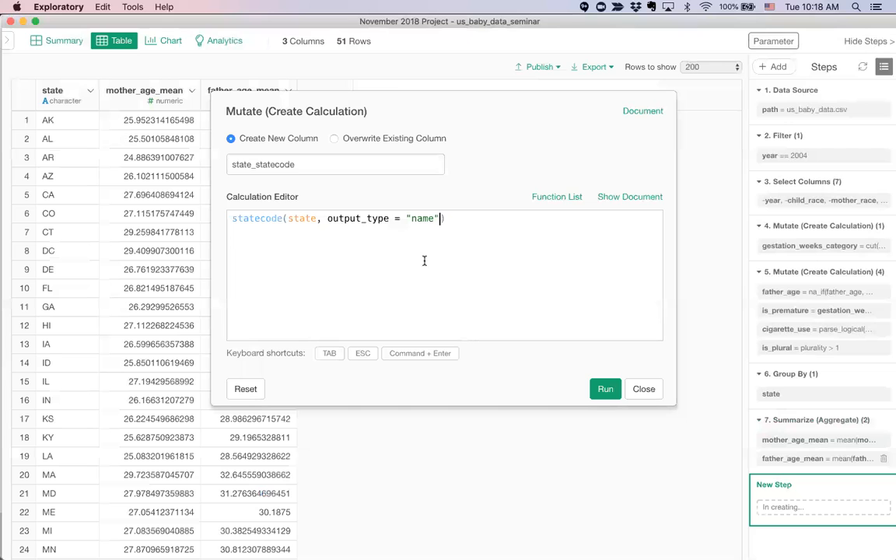
left_click(605, 388)
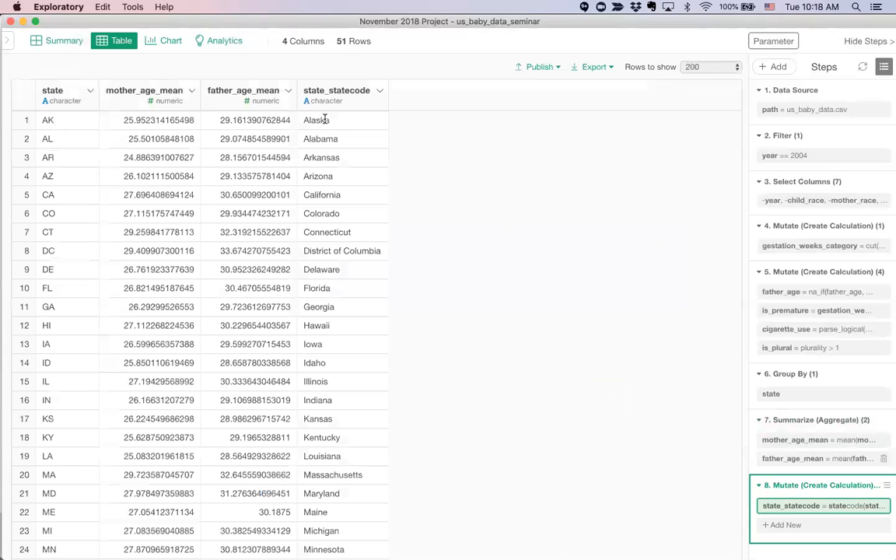
Move Chart 1's pin to the state_statecode calculation step and label the scatter points by state_statecode
left_click(157, 47)
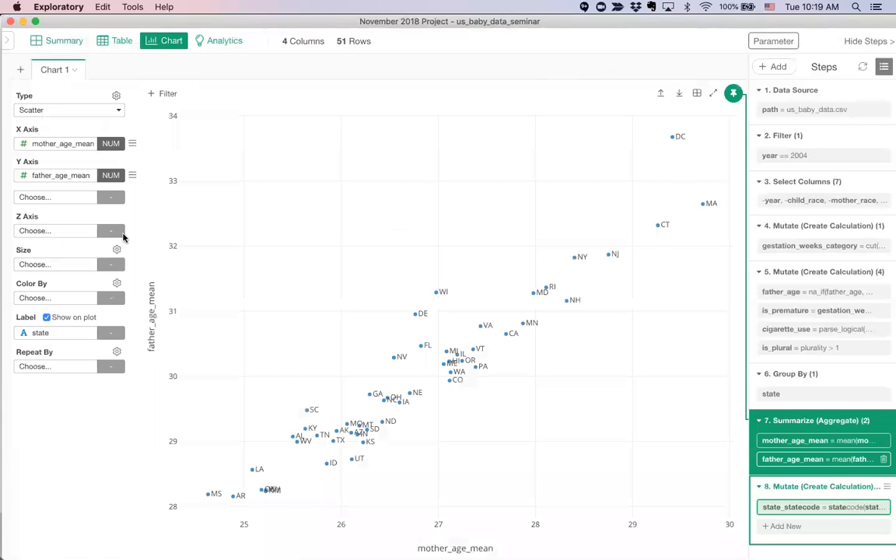
left_click(48, 334)
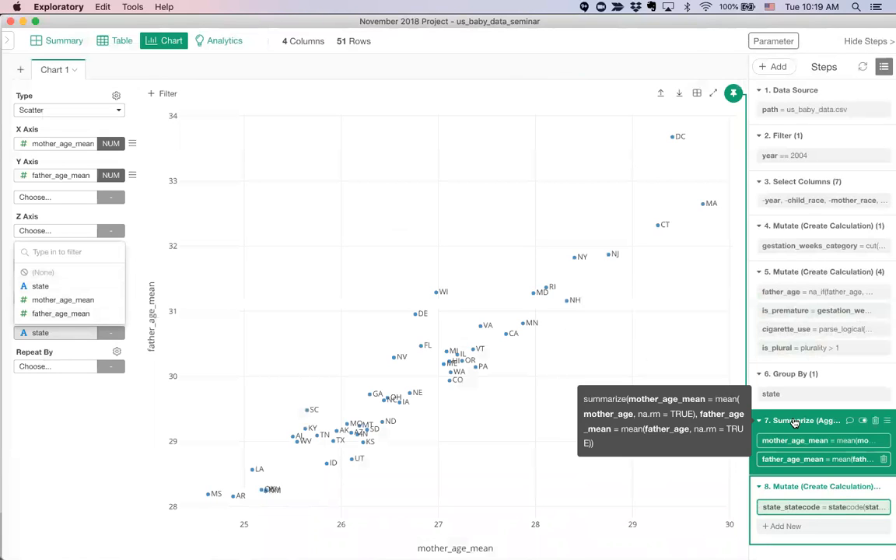
left_click_drag(733, 94, 794, 495)
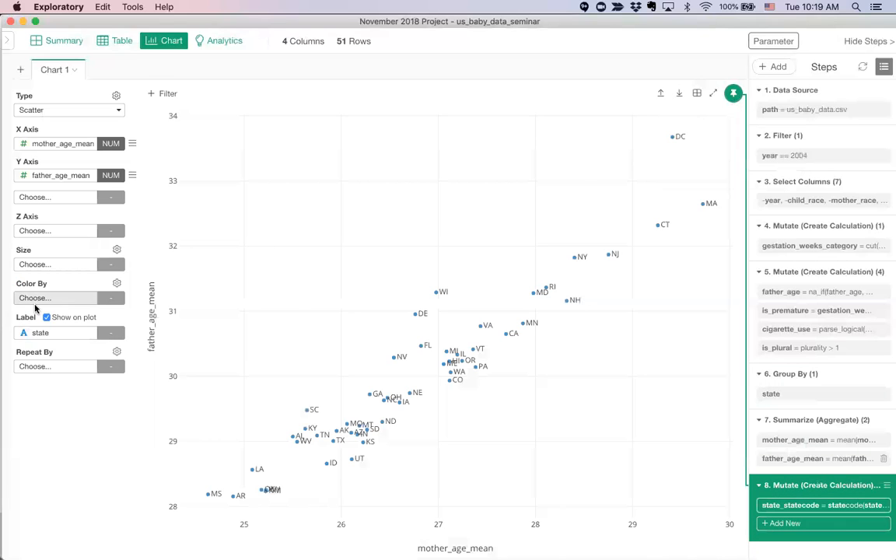
left_click(48, 333)
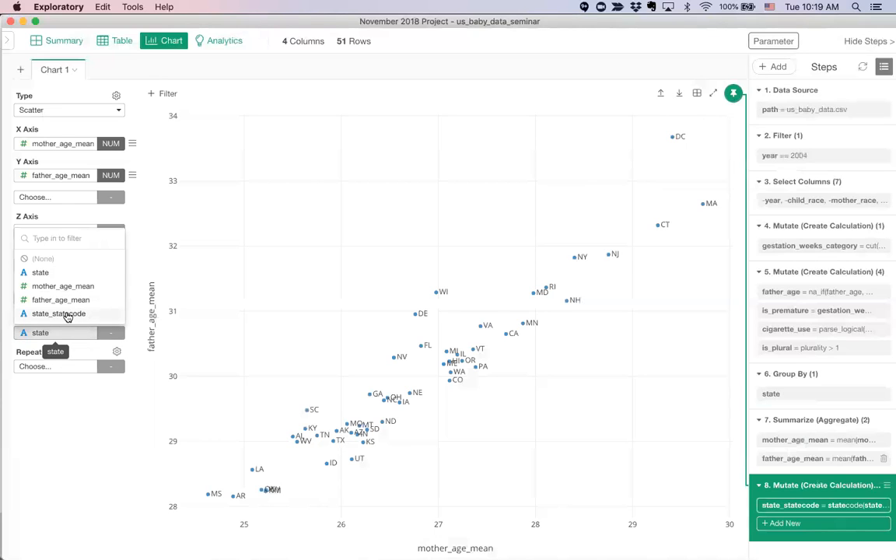
left_click(68, 315)
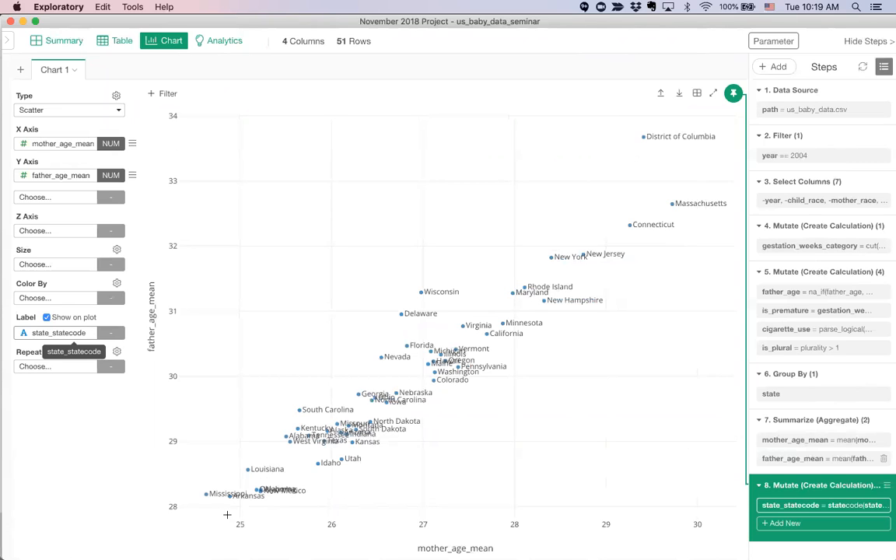
Inspect the states with the lowest parent ages in the scatter chart up close, and restore the full plot range
left_click_drag(199, 428, 326, 510)
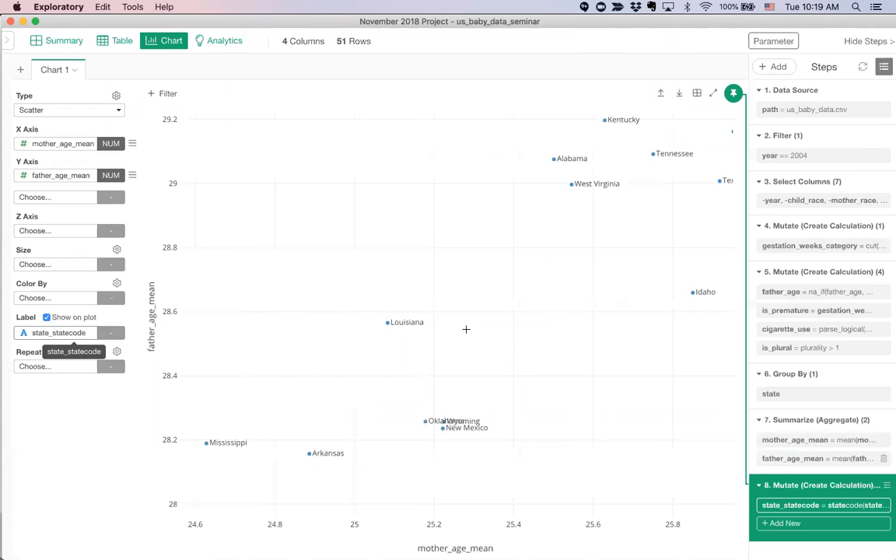
double_click(503, 312)
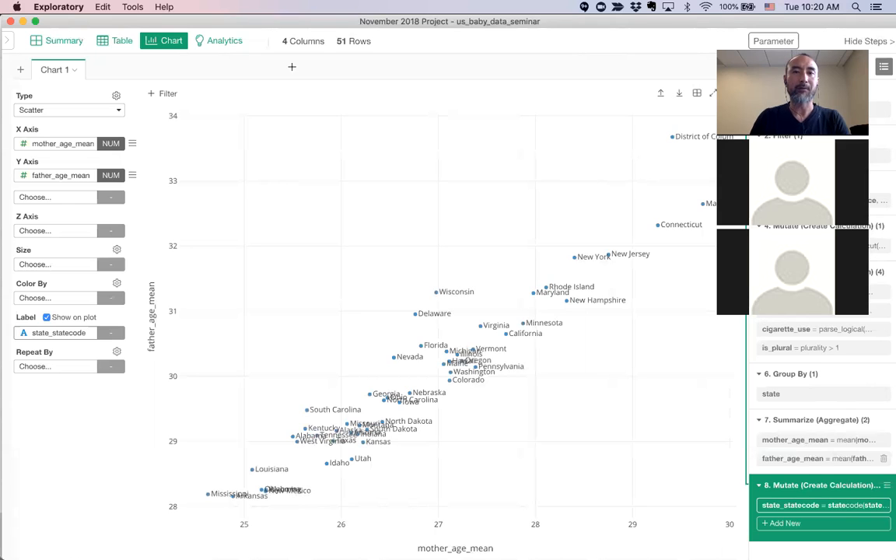
left_click(733, 49)
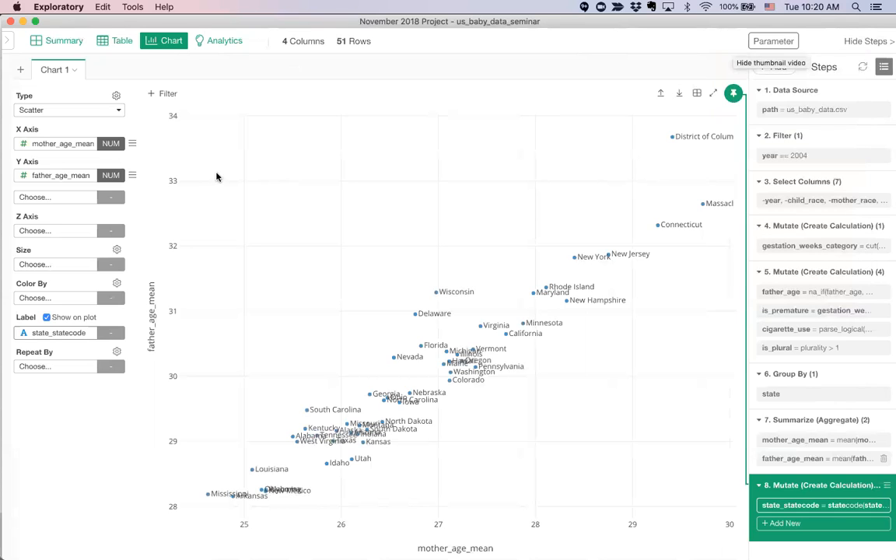
Add a second chart of type Map - Area with the US States area type and state_statecode as the key column
left_click(21, 70)
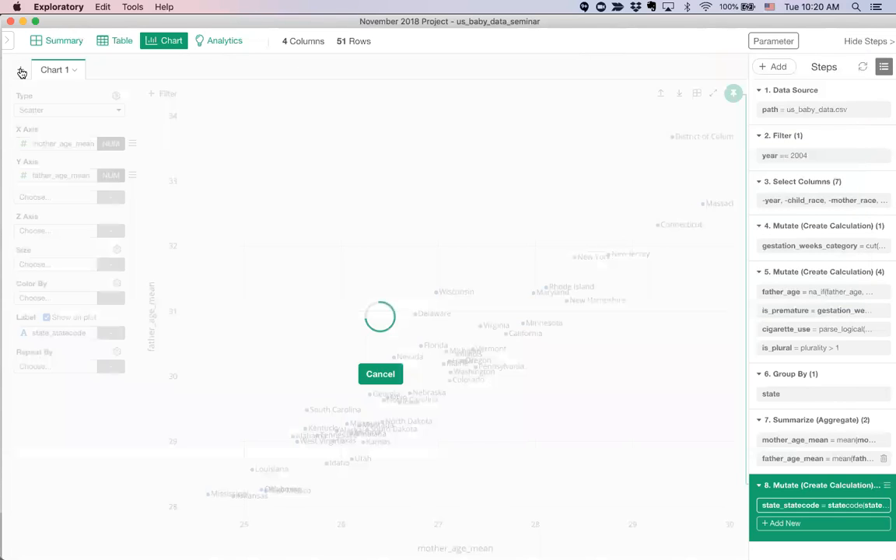
left_click(59, 111)
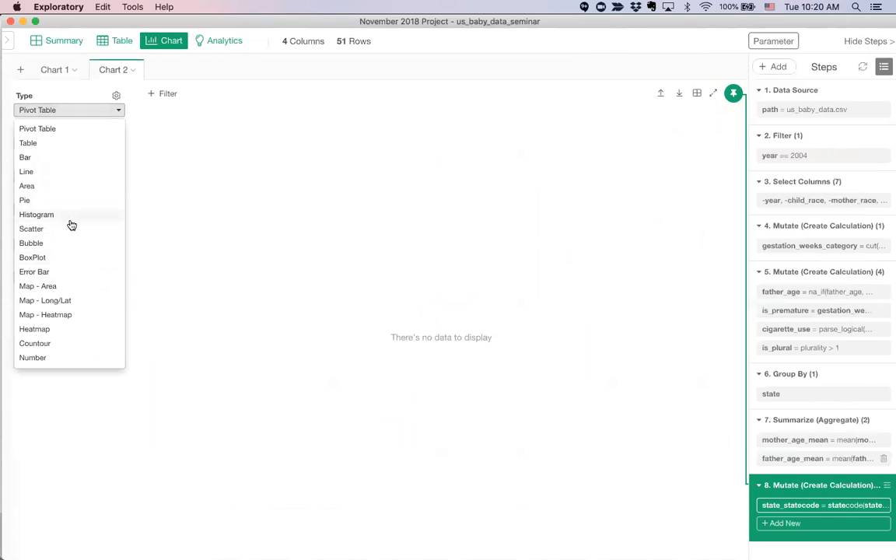
left_click(68, 287)
left_click(72, 146)
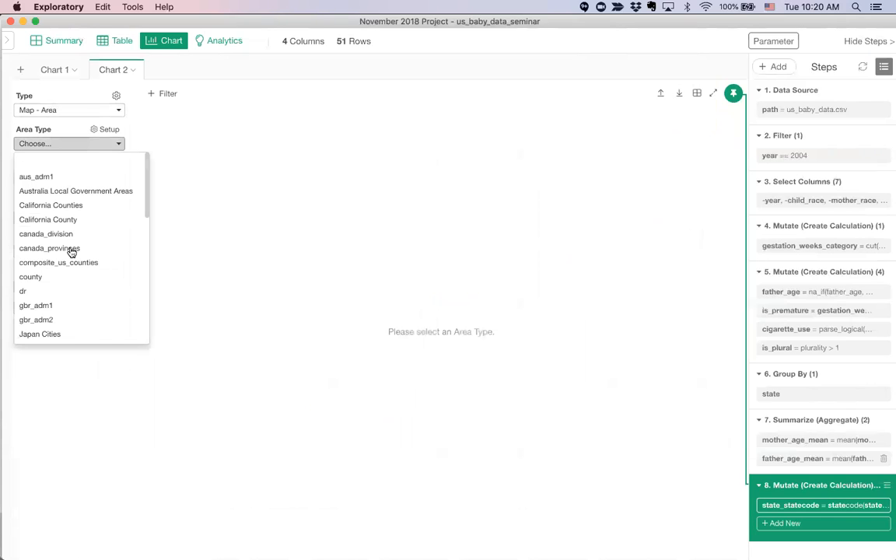
scroll(80, 332, "down", 10)
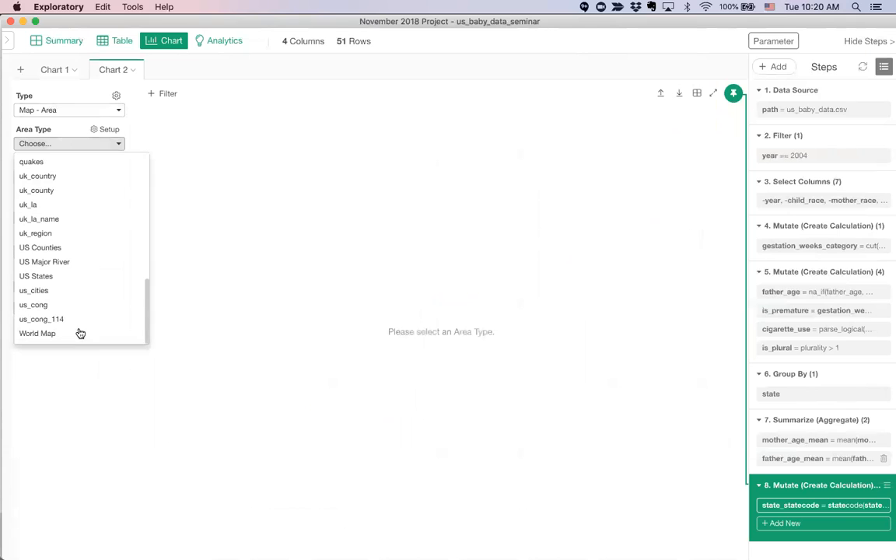
left_click(75, 277)
left_click(54, 219)
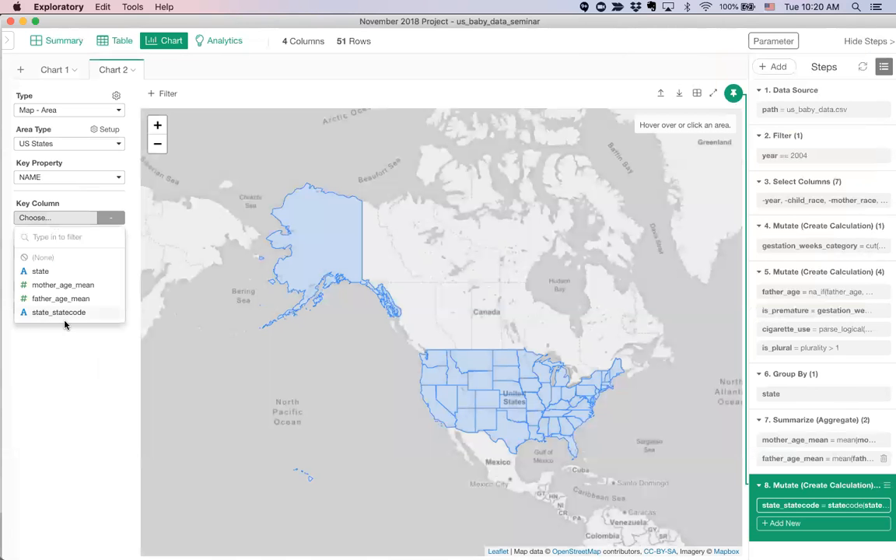
left_click(62, 313)
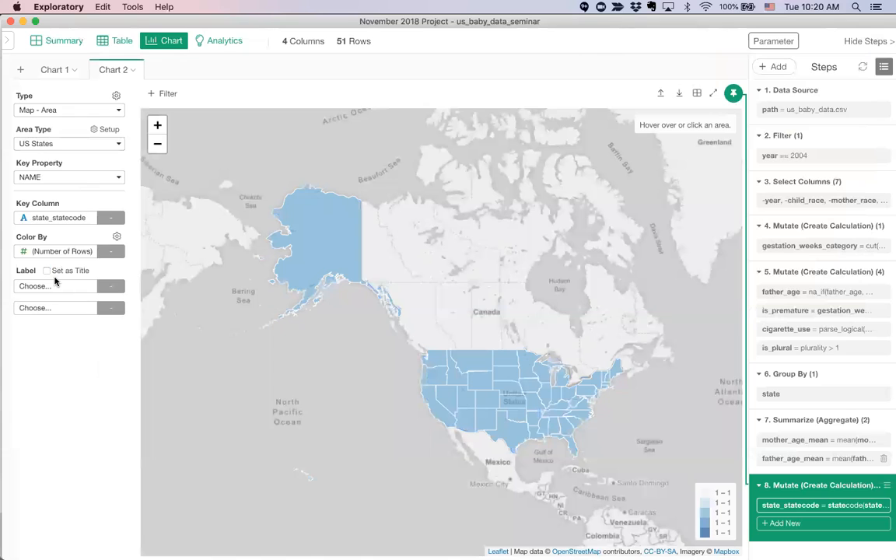
Color the map's states by mother_age_mean, aggregated with Mean (Average)
left_click(45, 255)
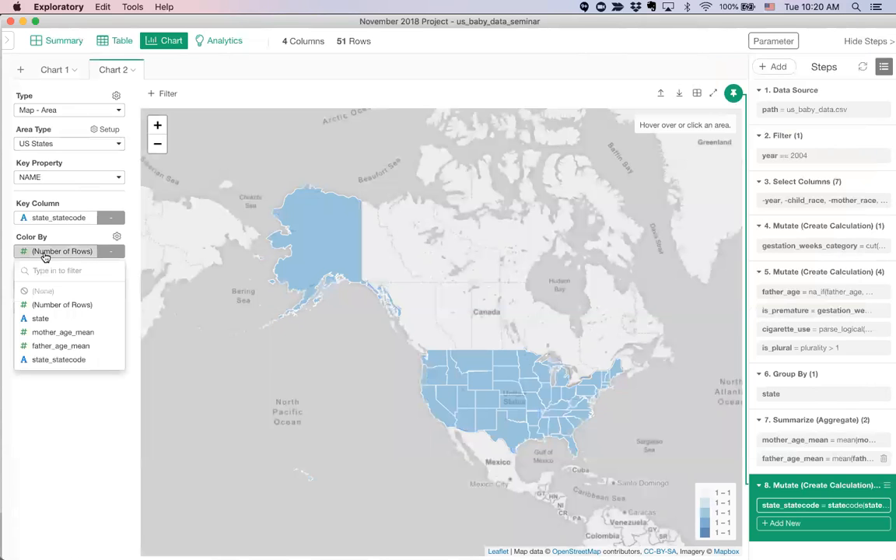
left_click(63, 333)
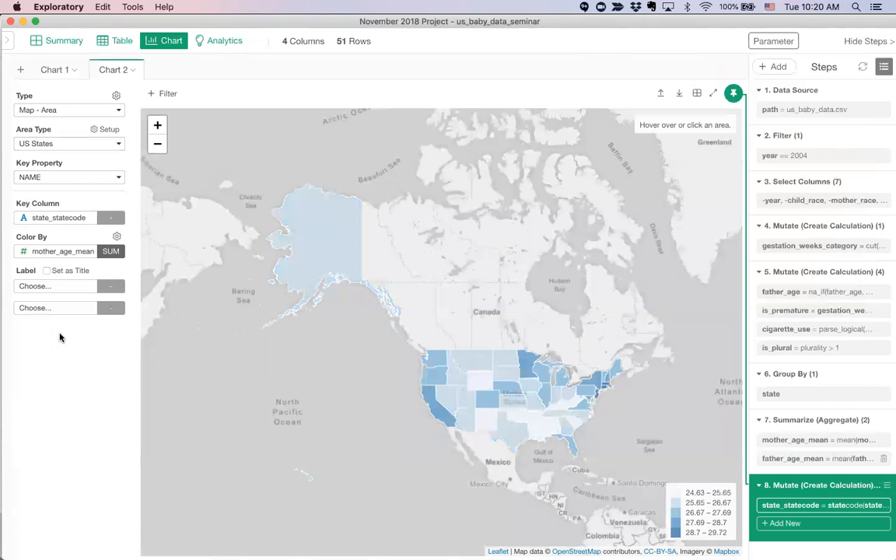
left_click(110, 250)
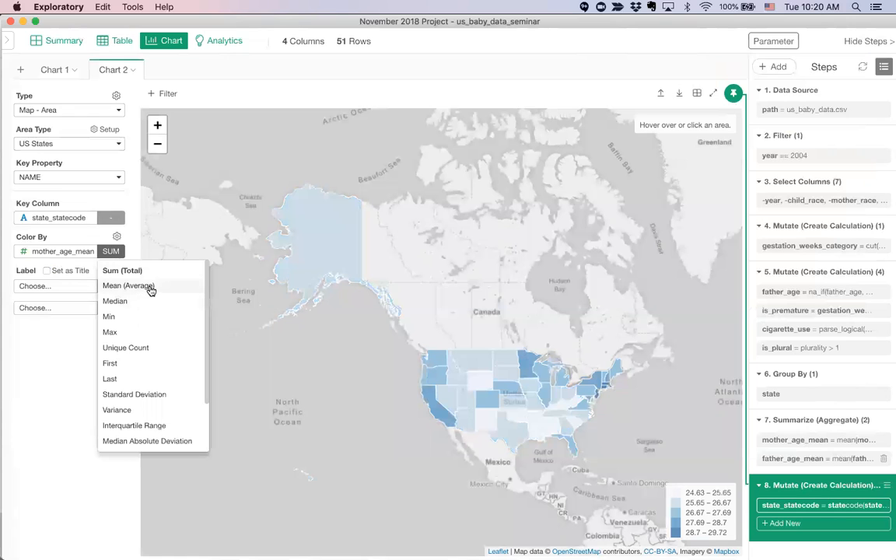
left_click(150, 287)
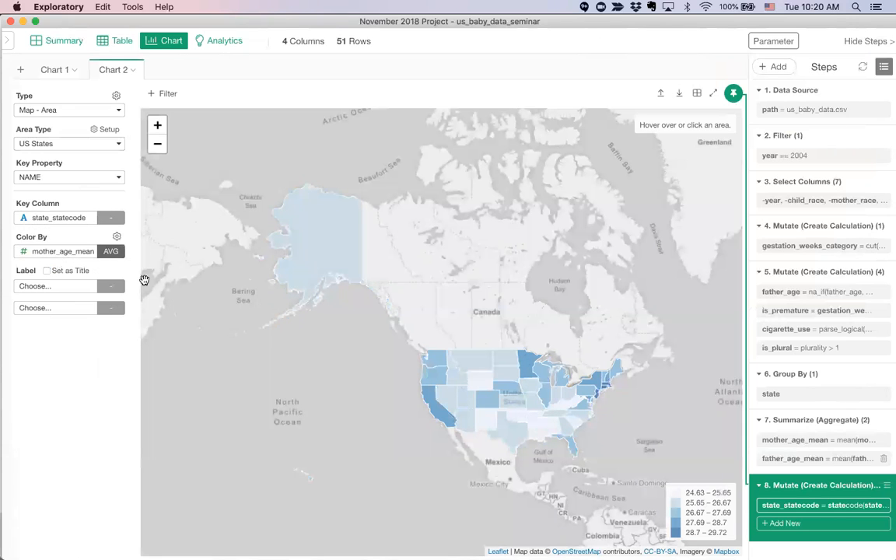
left_click(110, 251)
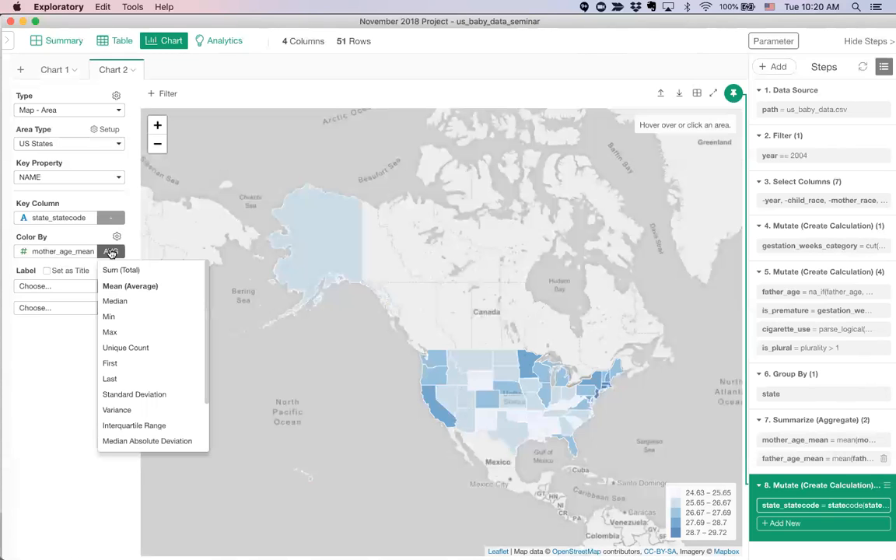
left_click(111, 251)
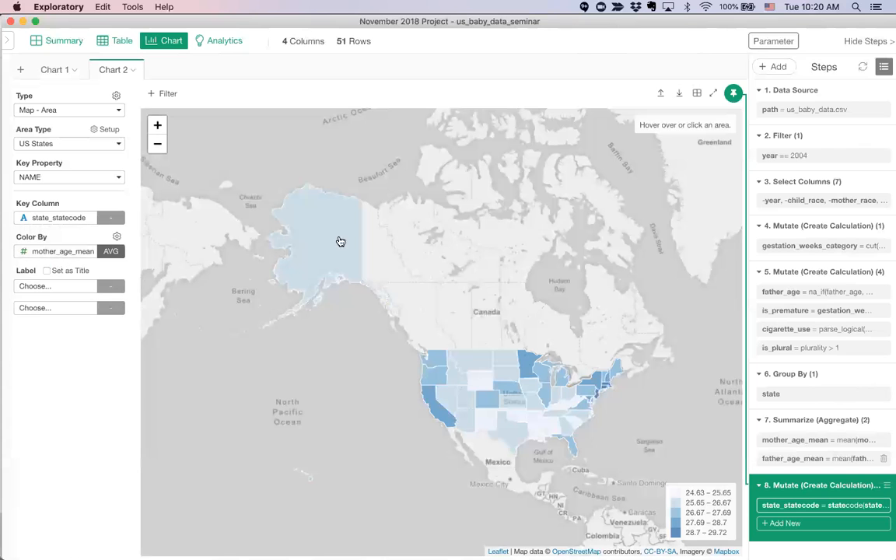
Examine mother's mean age across the mainland and northeastern states on the map, and return to the Chart 1 scatter
scroll(606, 396, "up", 2)
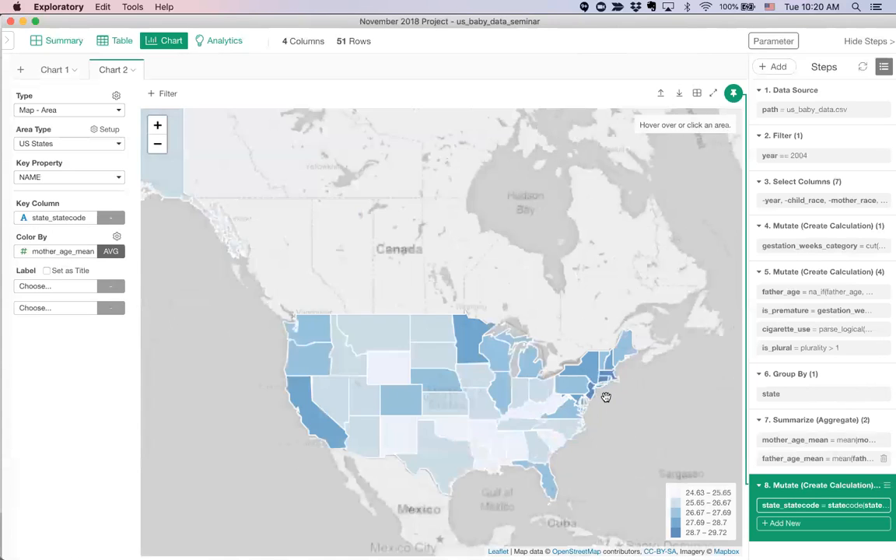
scroll(606, 396, "up", 2)
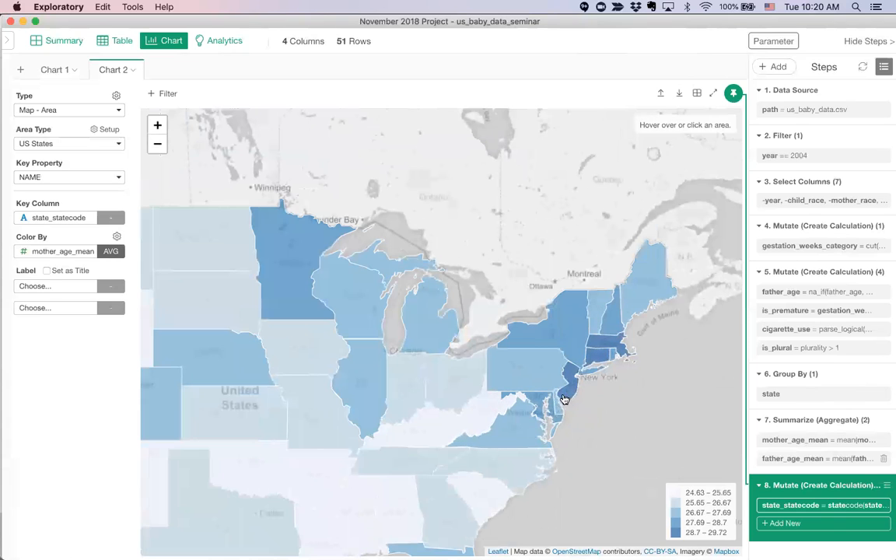
scroll(595, 398, "down", 2)
scroll(598, 399, "up", 2)
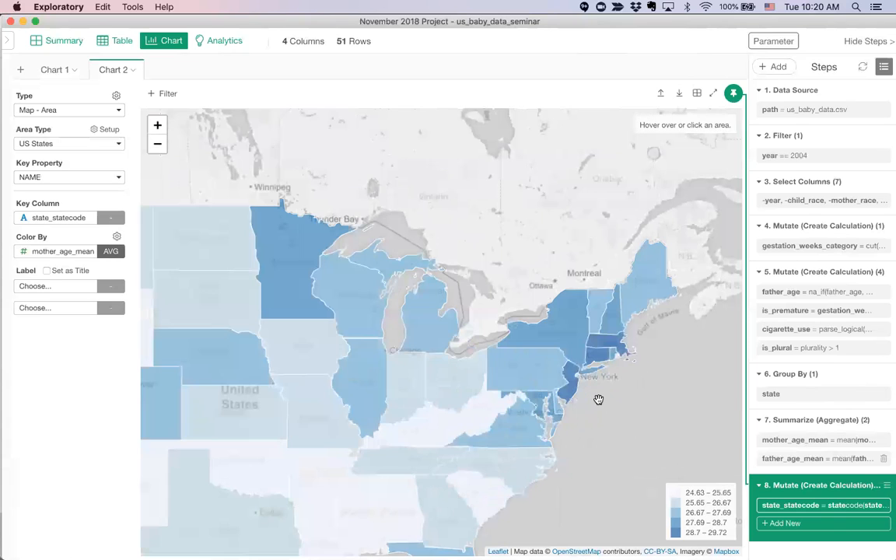
scroll(598, 398, "down", 2)
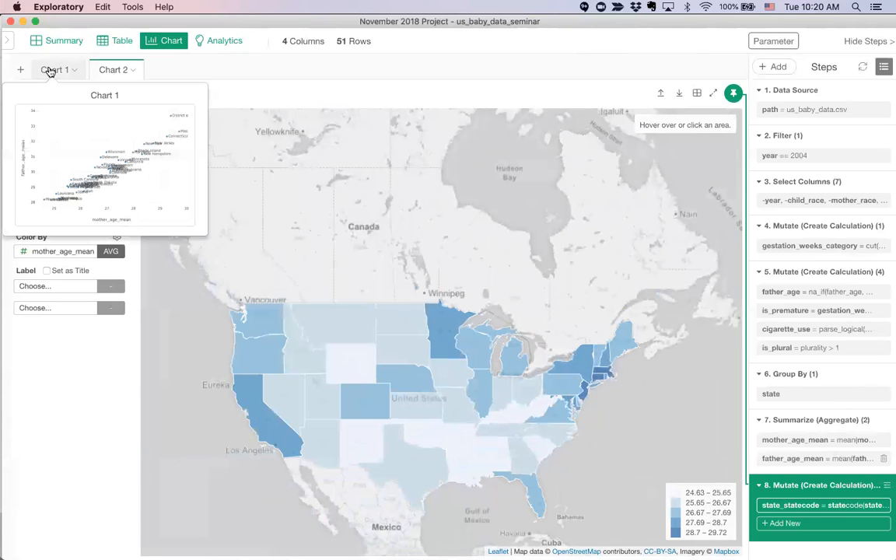
left_click(50, 70)
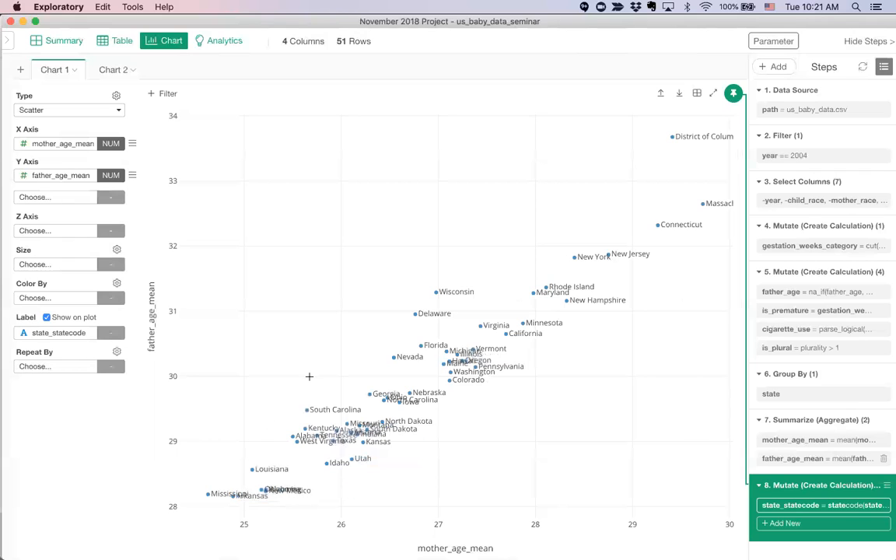
Switch to the Keynote presentation and show slide 40, "Run K-Means Clustering!"
key("super+Tab")
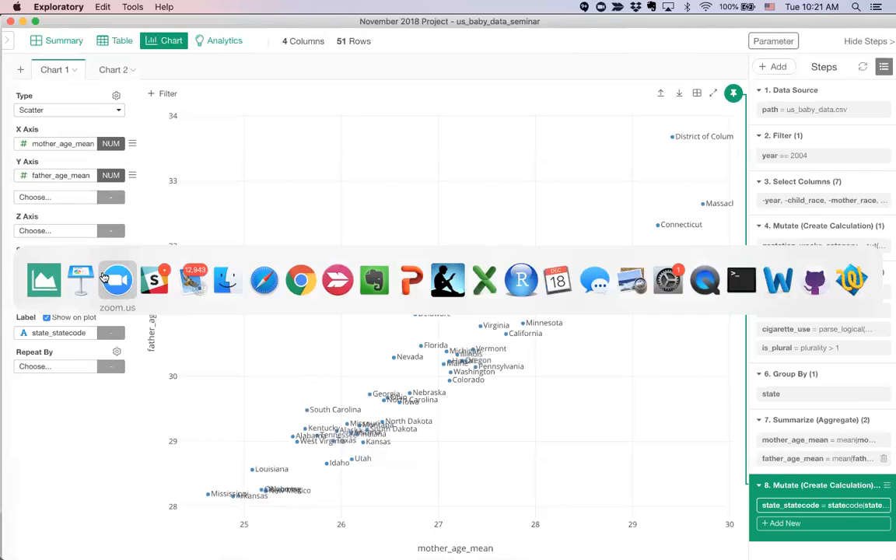
scroll(45, 374, "down", 10)
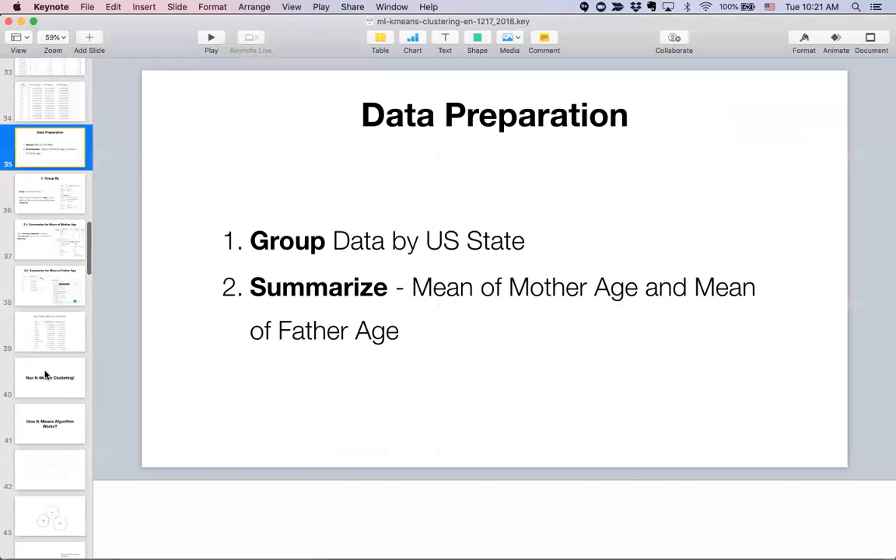
left_click(47, 329)
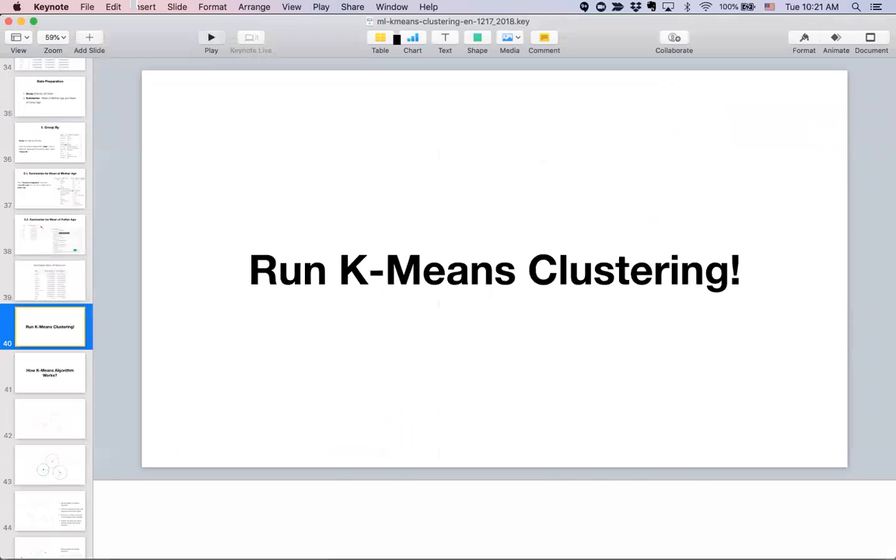
Play the presentation from slide 40 and advance through the K-Means algorithm explanation to slide 46
left_click(211, 39)
key("Right")
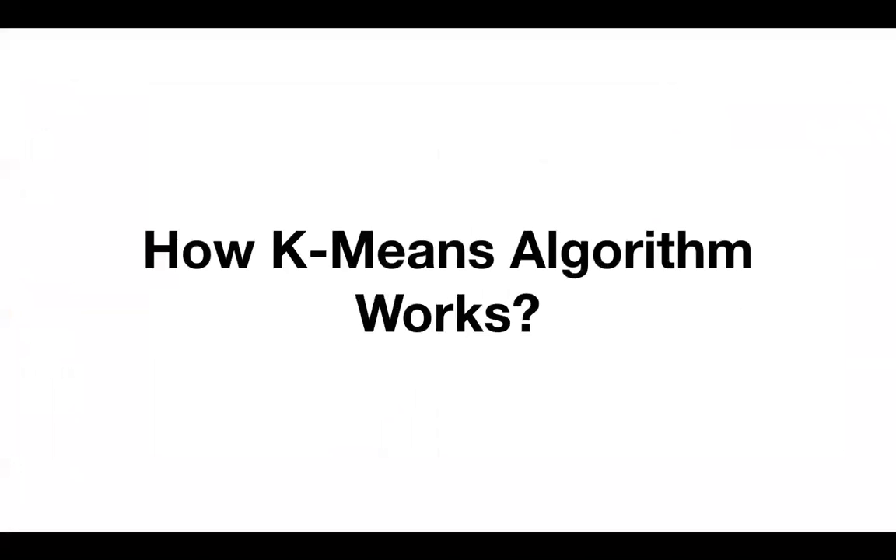
key("Right")
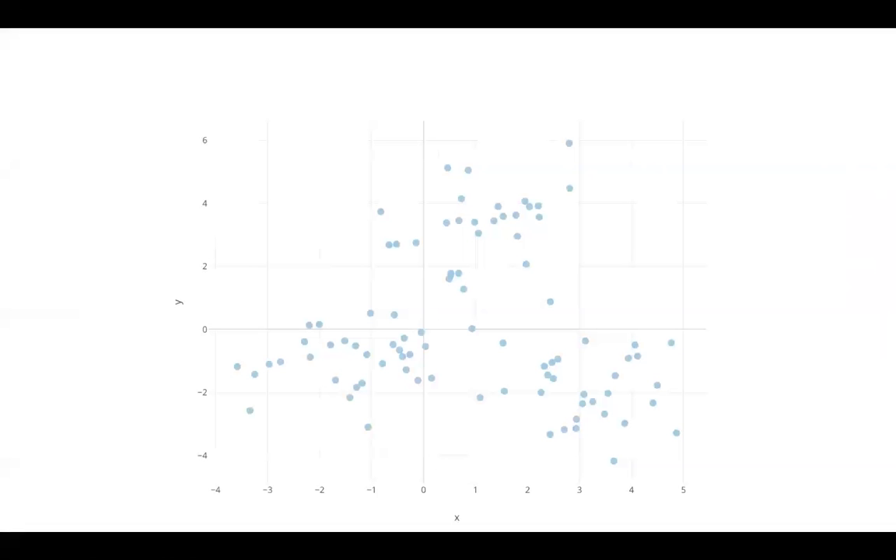
key("Right")
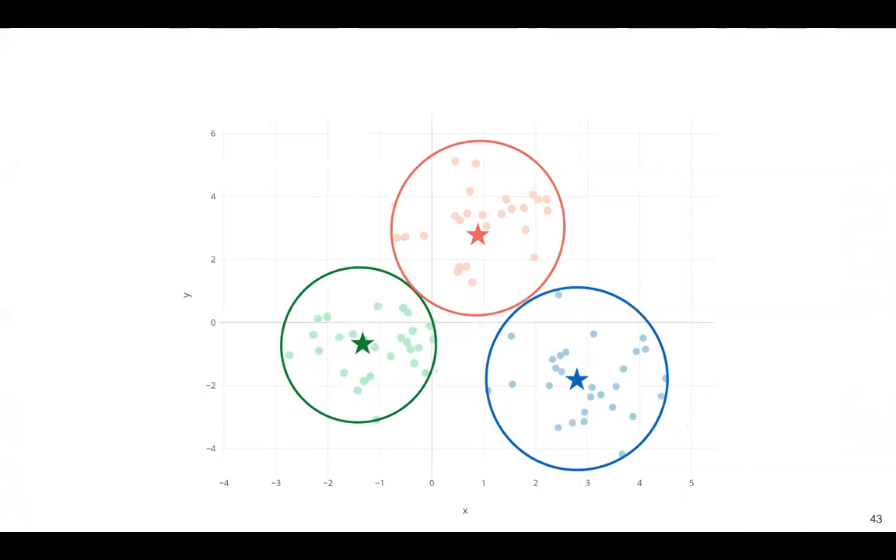
key("Right")
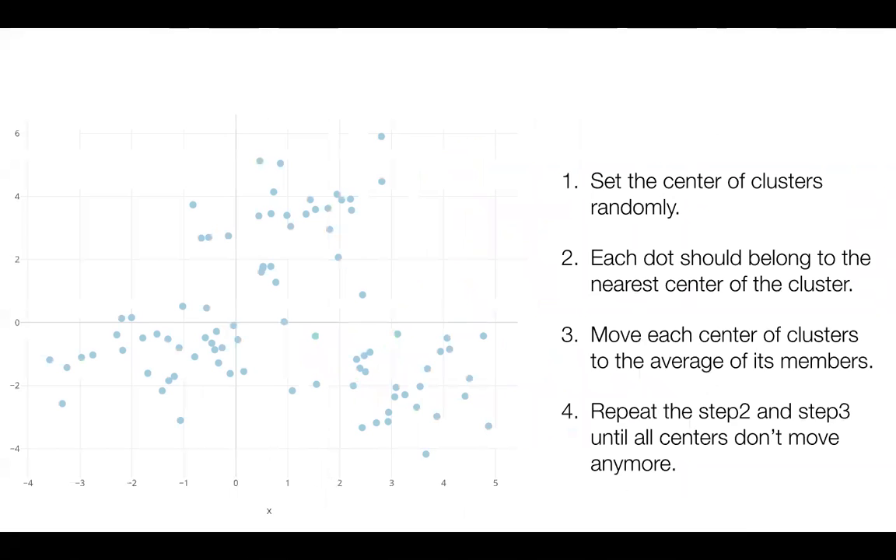
key("Right")
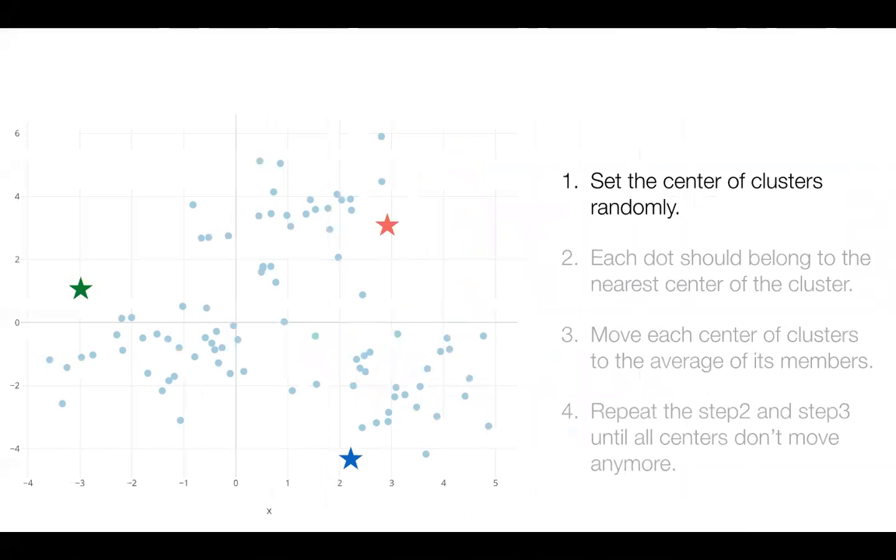
key("Right")
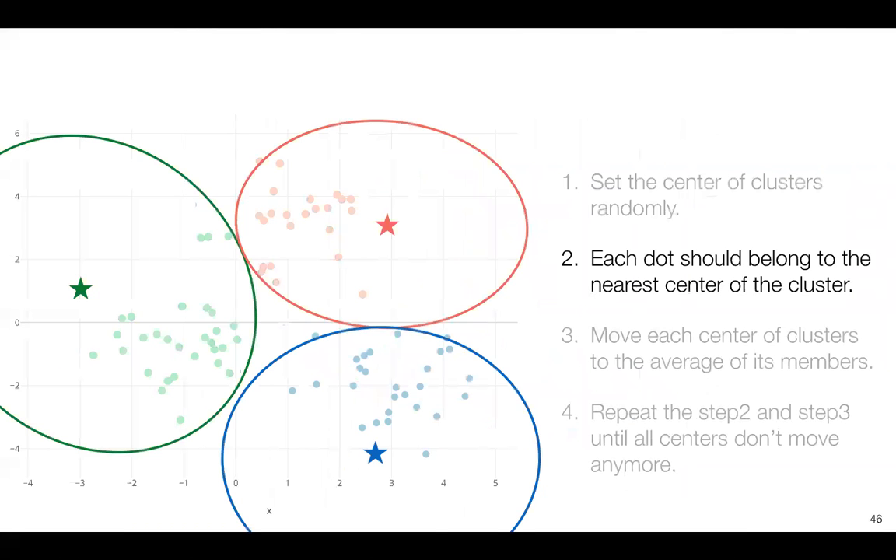
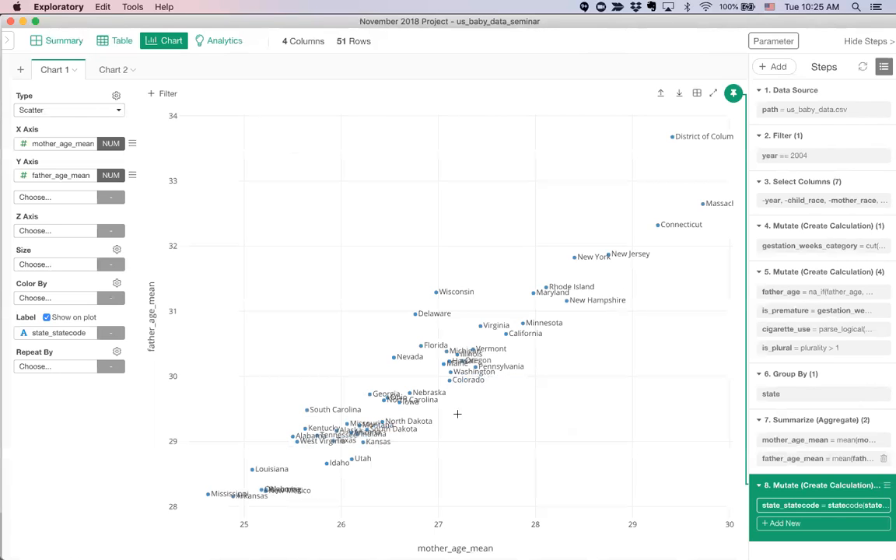
In Exploratory's table, run K-Means clustering on the selected mother_age_mean and father_age_mean columns, keeping the default parameters
left_click(116, 44)
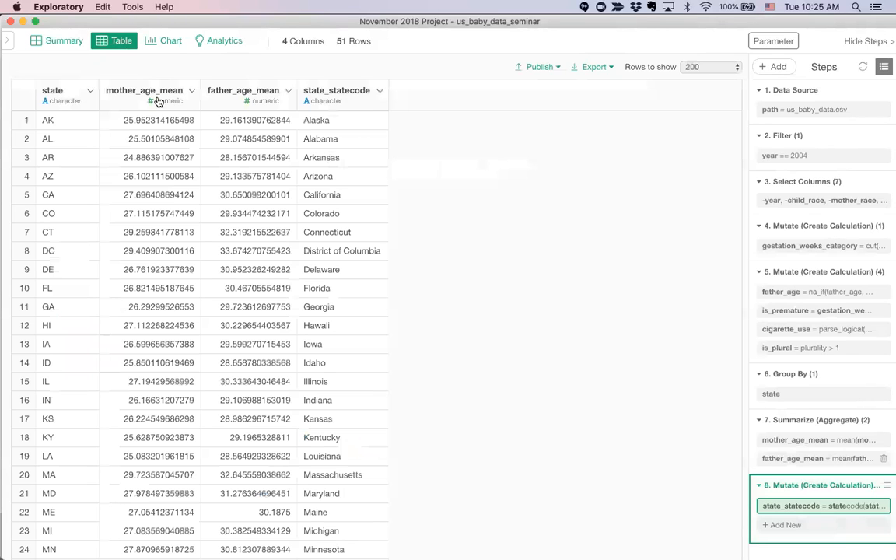
left_click(120, 87)
left_click(227, 99, "shift")
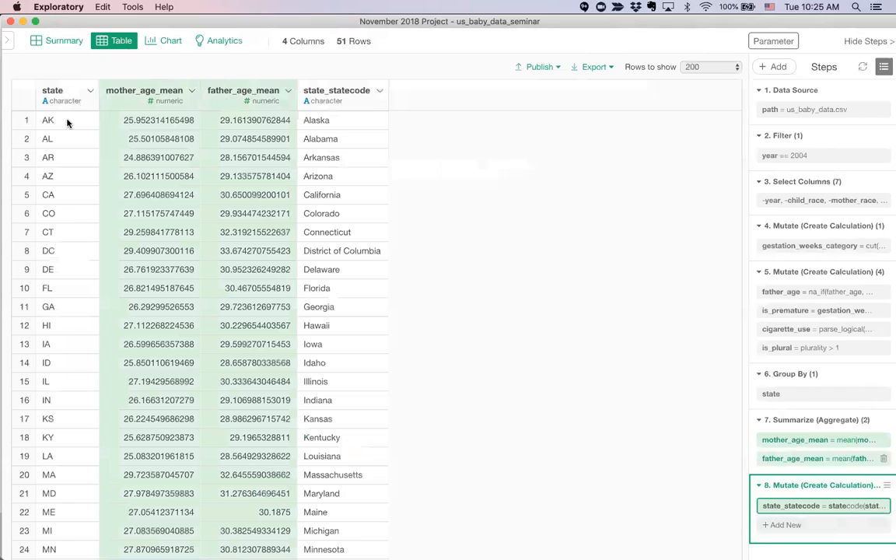
left_click(192, 92)
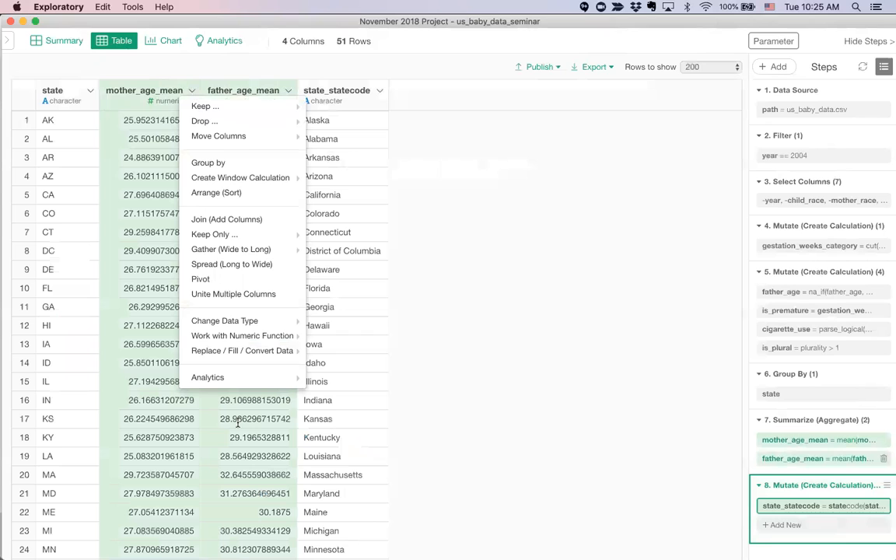
mouse_move(242, 378)
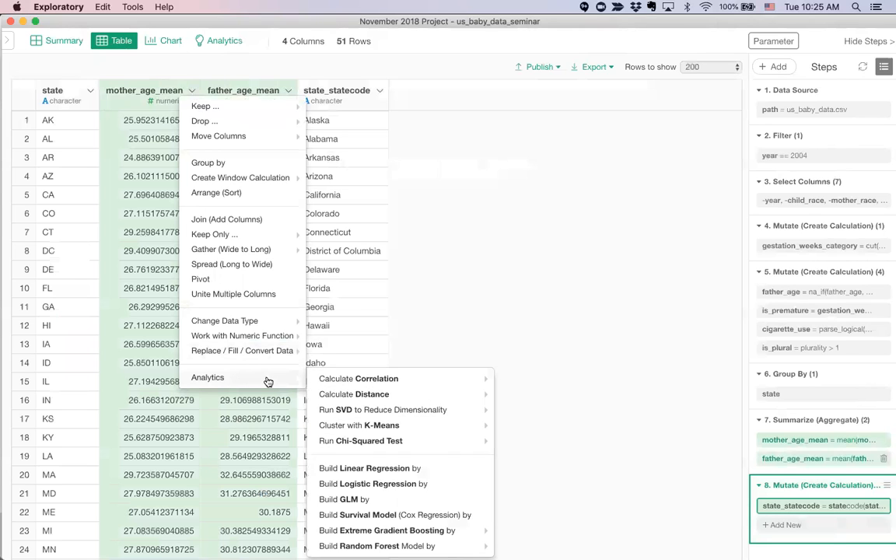
mouse_move(365, 387)
mouse_move(374, 425)
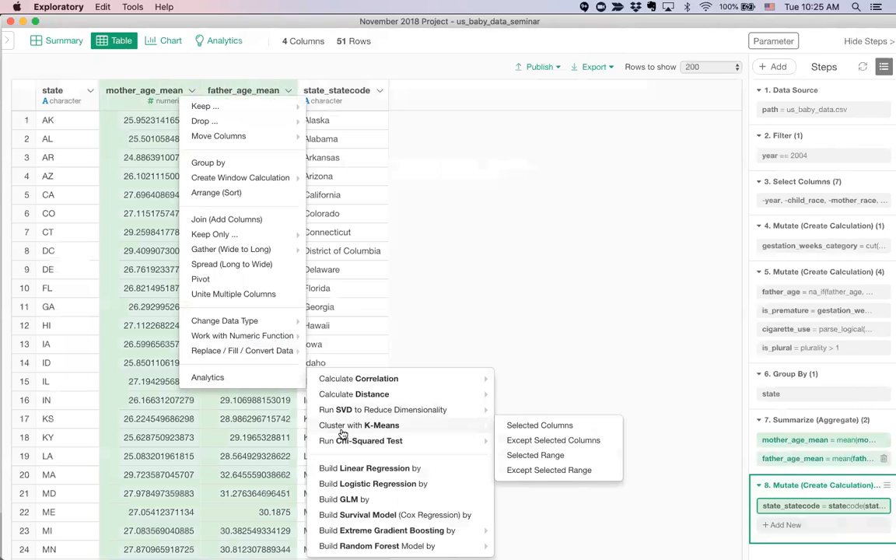
left_click(550, 432)
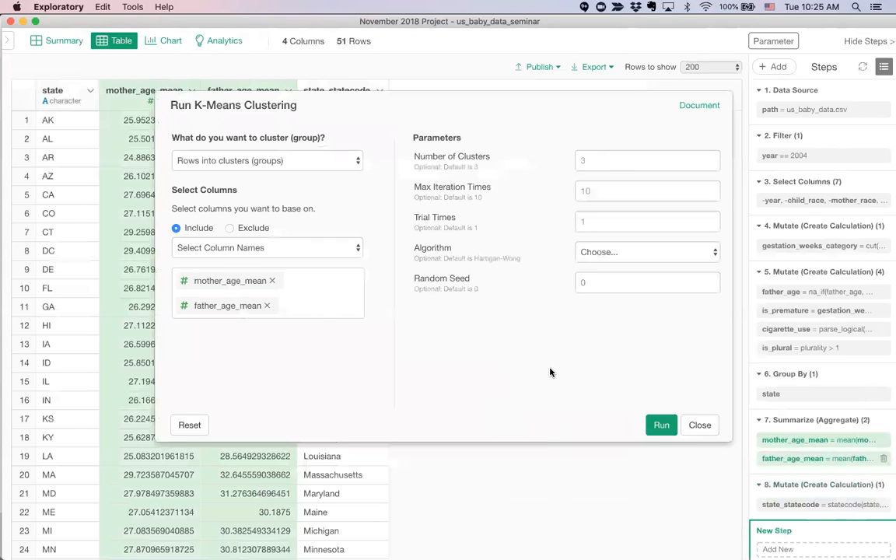
left_click(661, 428)
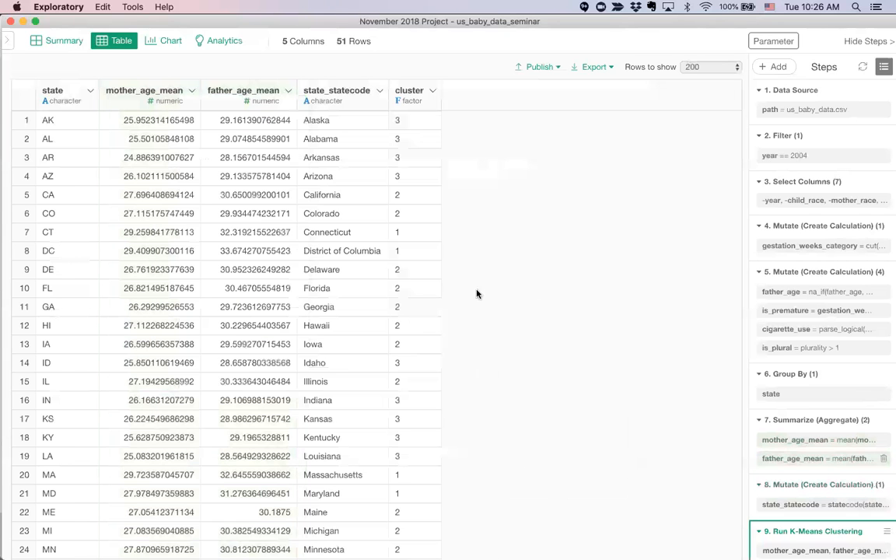
Review the table's cluster column, and move the Chart 1 scatter's pin to step 9, Run K-Means Clustering
scroll(402, 354, "down", 10)
scroll(402, 354, "up", 10)
scroll(388, 384, "down", 10)
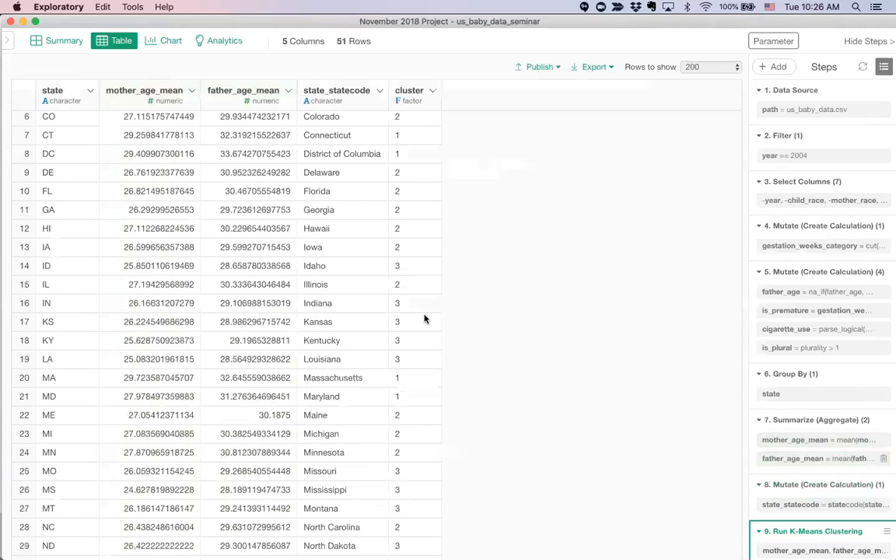
scroll(424, 318, "up", 10)
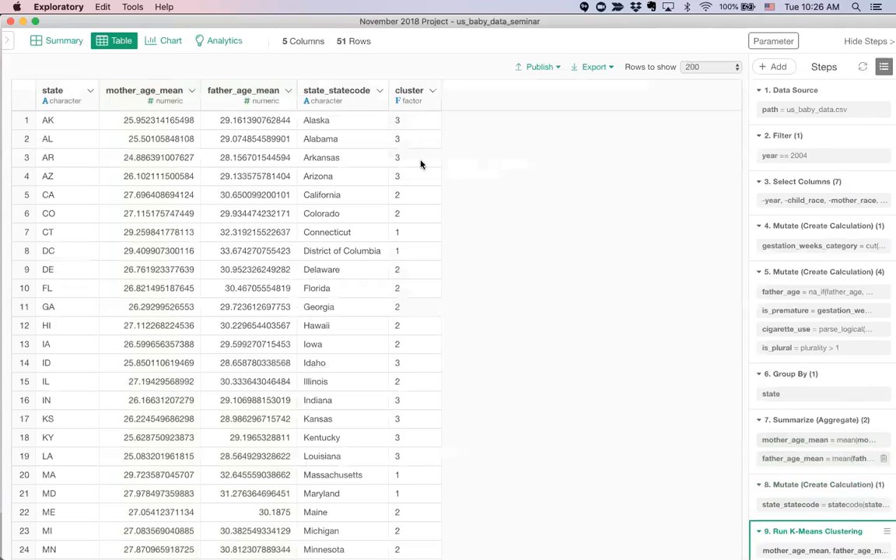
left_click(171, 44)
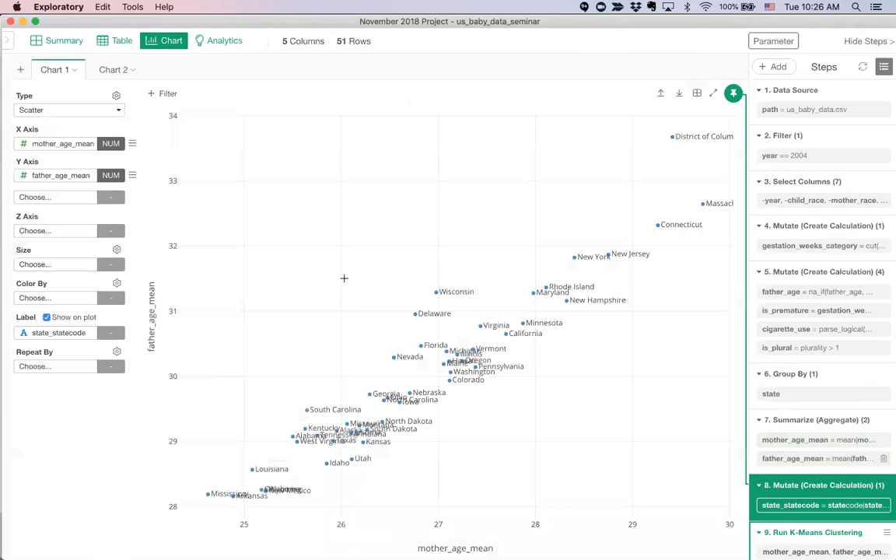
left_click(47, 298)
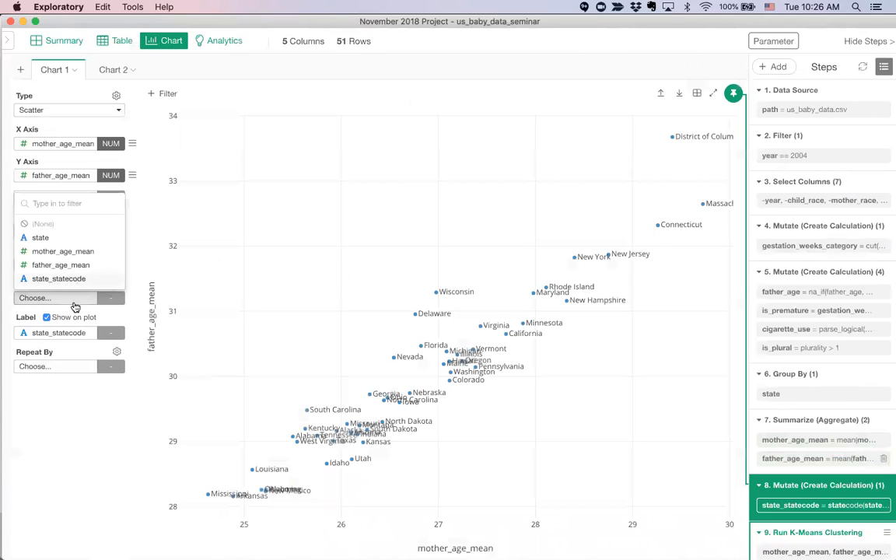
left_click(74, 302)
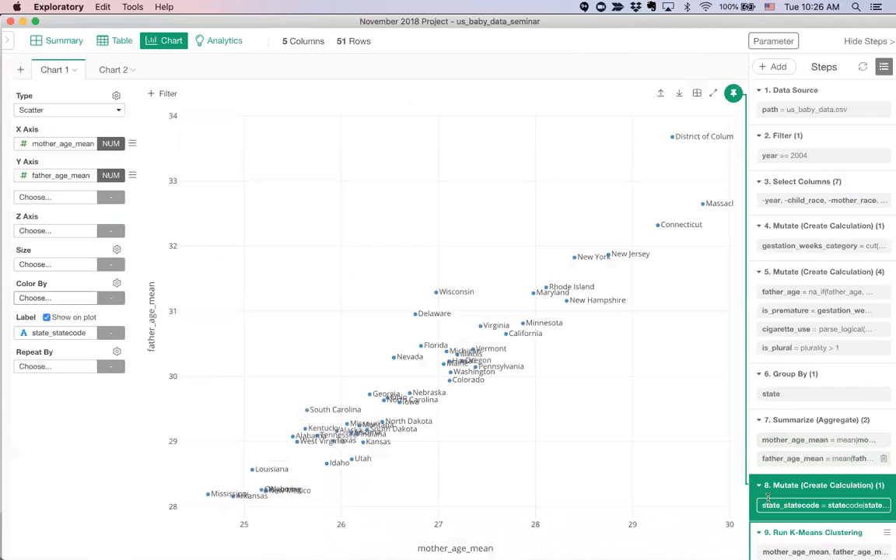
scroll(810, 487, "down", 1)
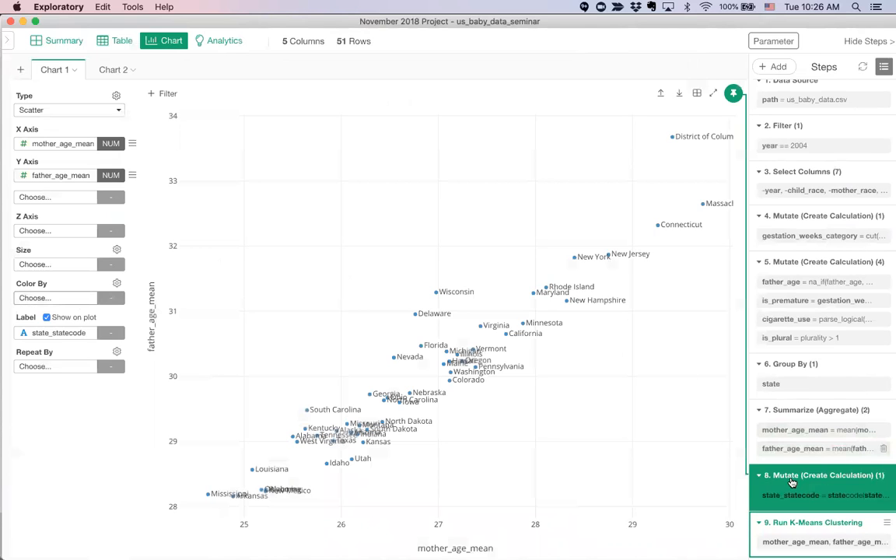
left_click_drag(733, 92, 785, 541)
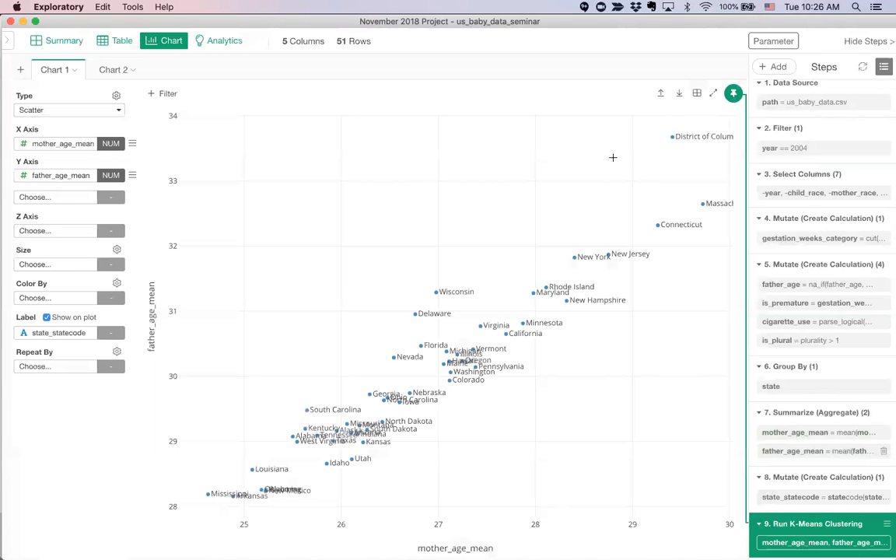
Color the scatter's states by cluster and set Show Circles to Circles in the color settings
left_click(46, 298)
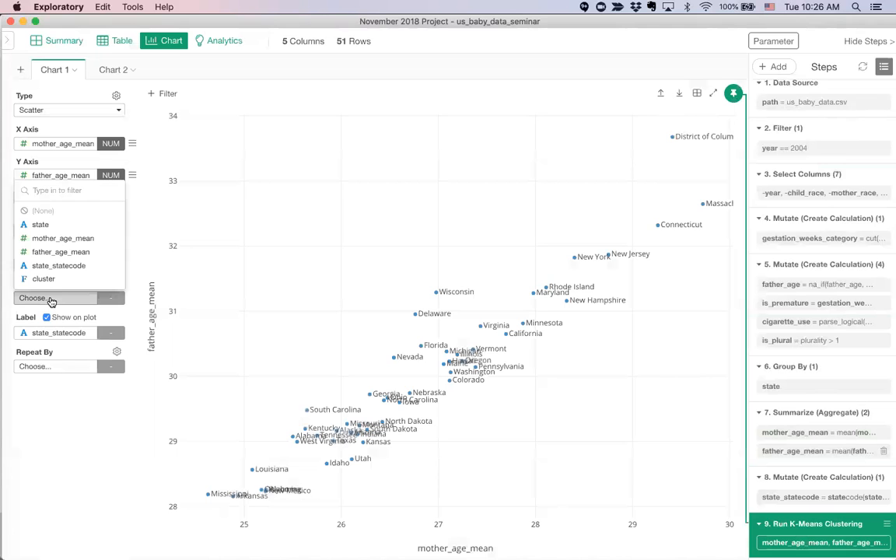
left_click(42, 278)
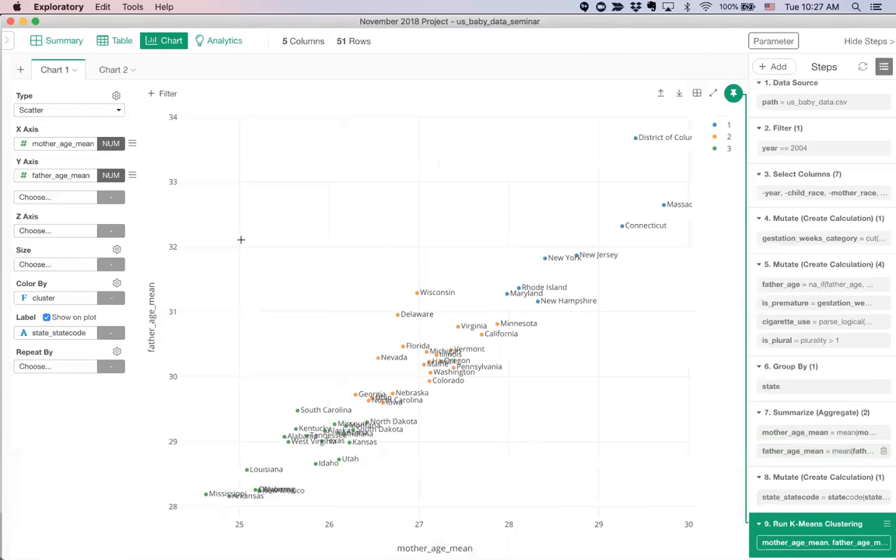
left_click(116, 283)
left_click(147, 274)
left_click(118, 283)
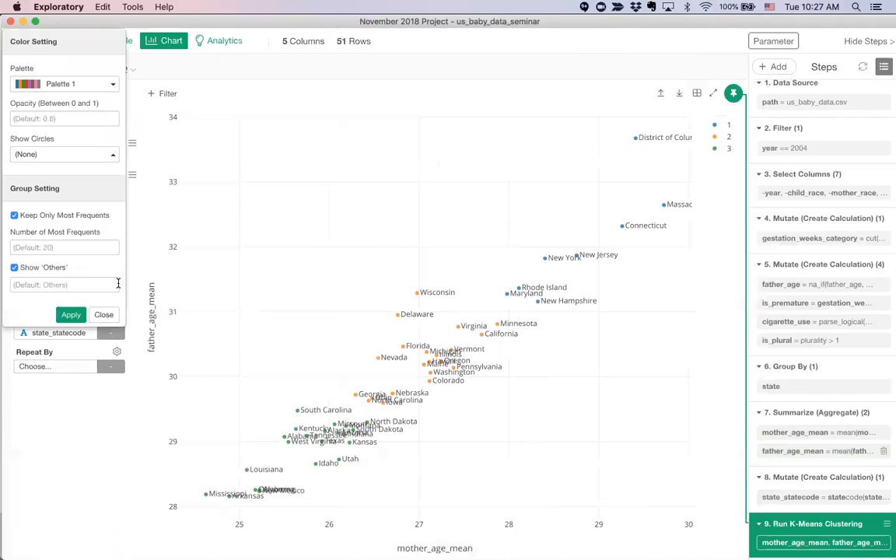
left_click(60, 159)
left_click(41, 116)
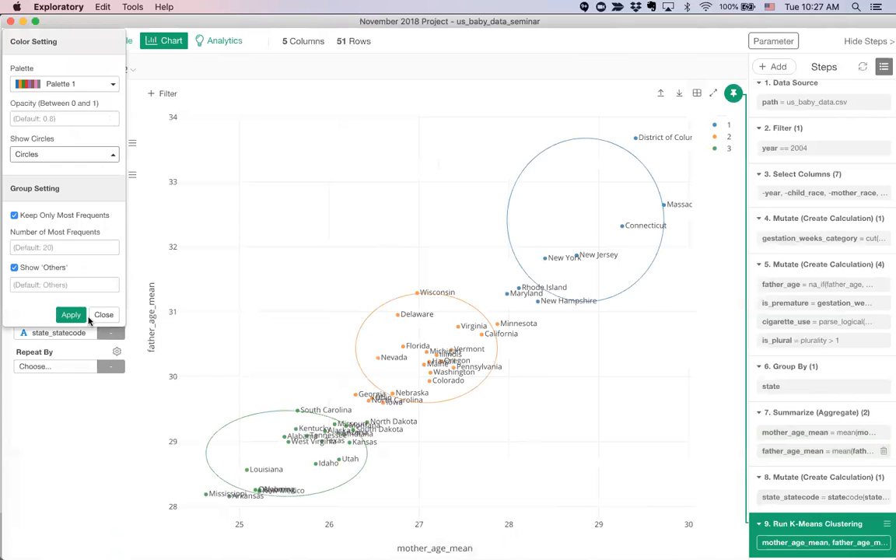
left_click(102, 315)
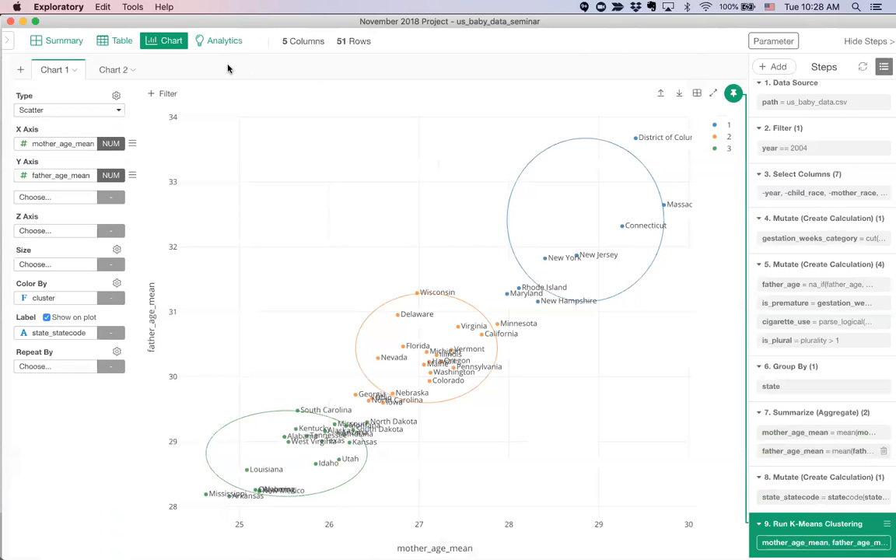
Compare the table at the Summarize (Aggregate) and Group By steps, examining the available columns such as cigarette_use
left_click(116, 41)
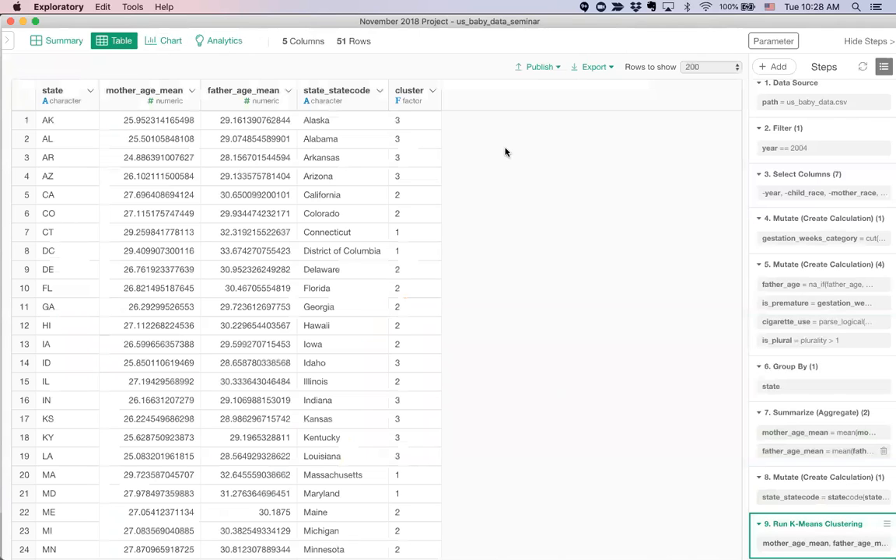
left_click(794, 413)
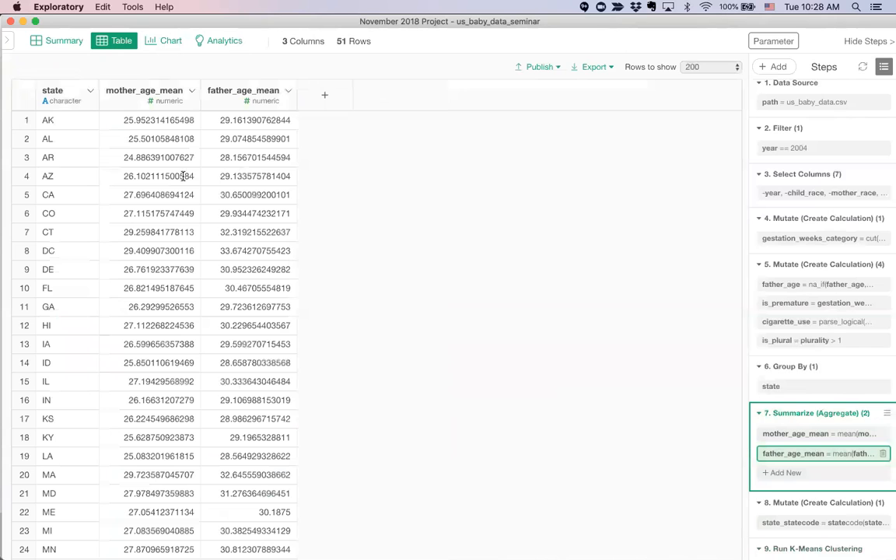
left_click(799, 374)
scroll(619, 266, "right", 10)
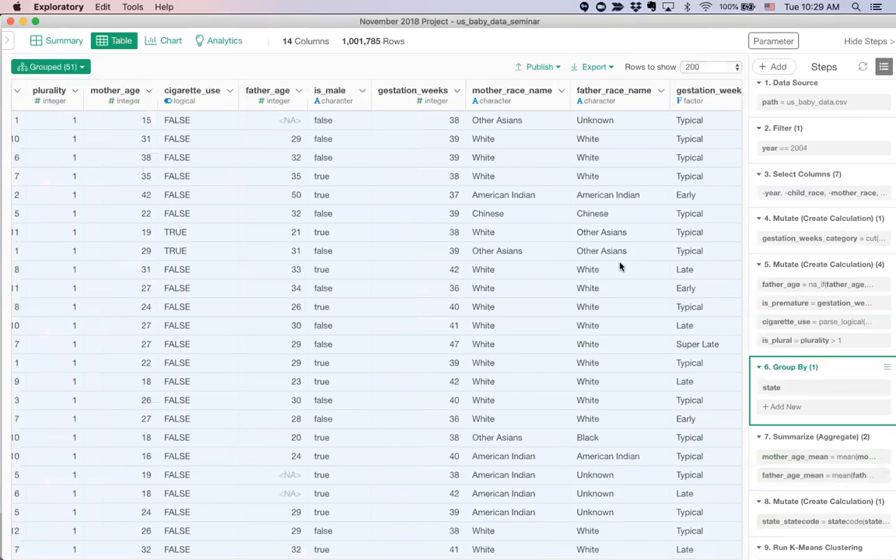
scroll(620, 265, "left", 10)
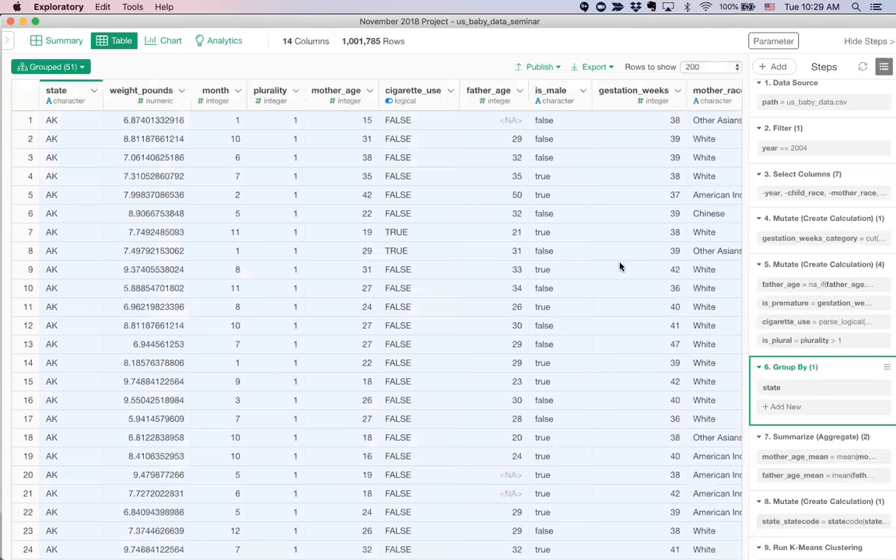
left_click(794, 438)
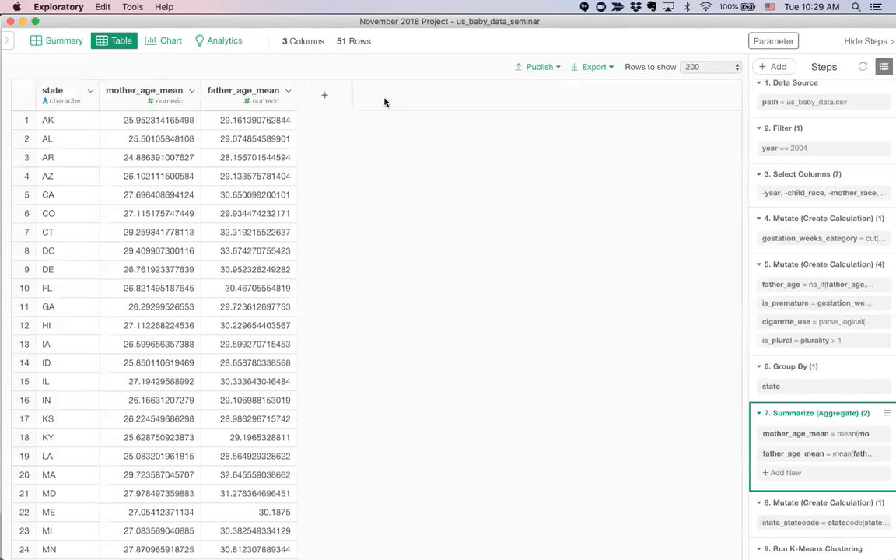
left_click(803, 366)
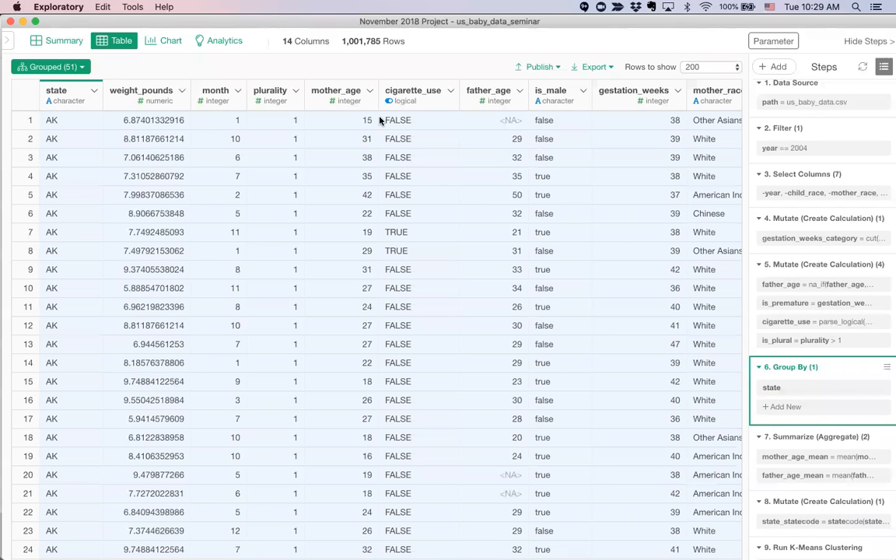
left_click(411, 93)
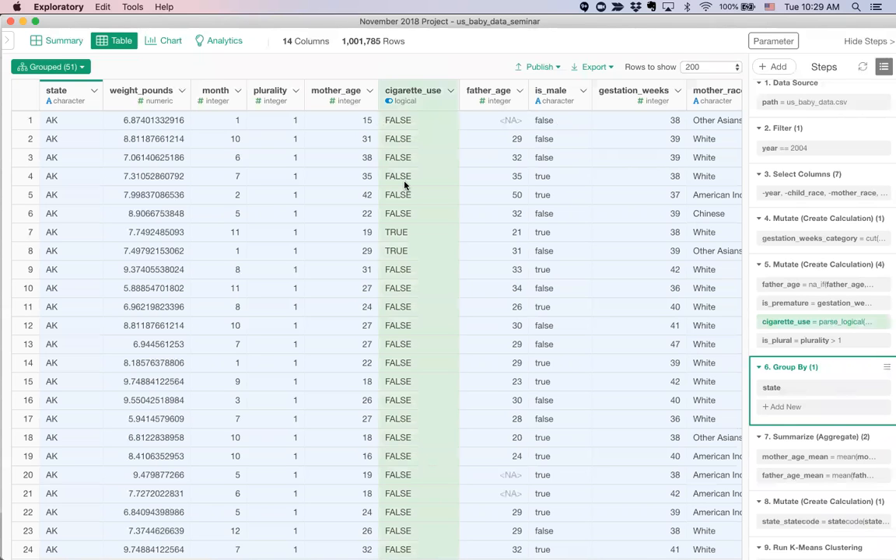
Add a Ratio of TRUE aggregation of cigarette_use to step 7, Summarize (Aggregate), and name the new column cigarette_use_ratio
left_click(790, 436)
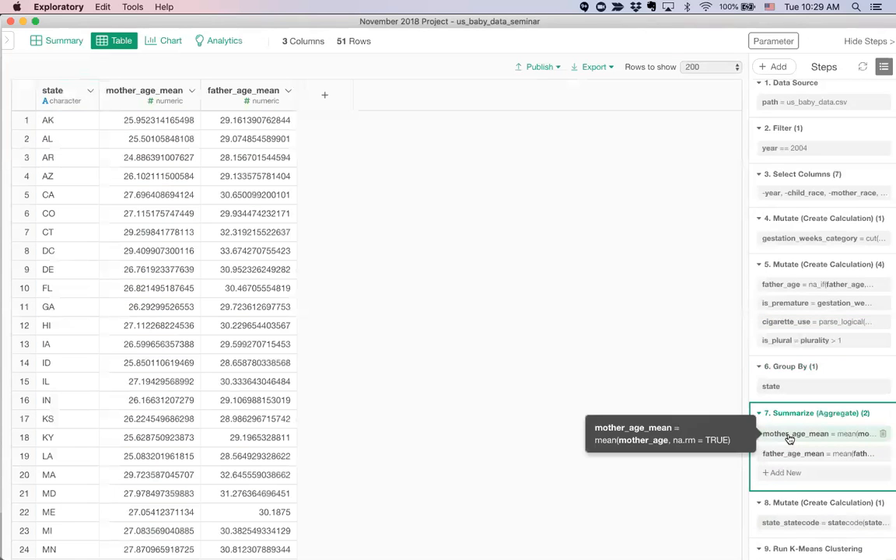
left_click(324, 98)
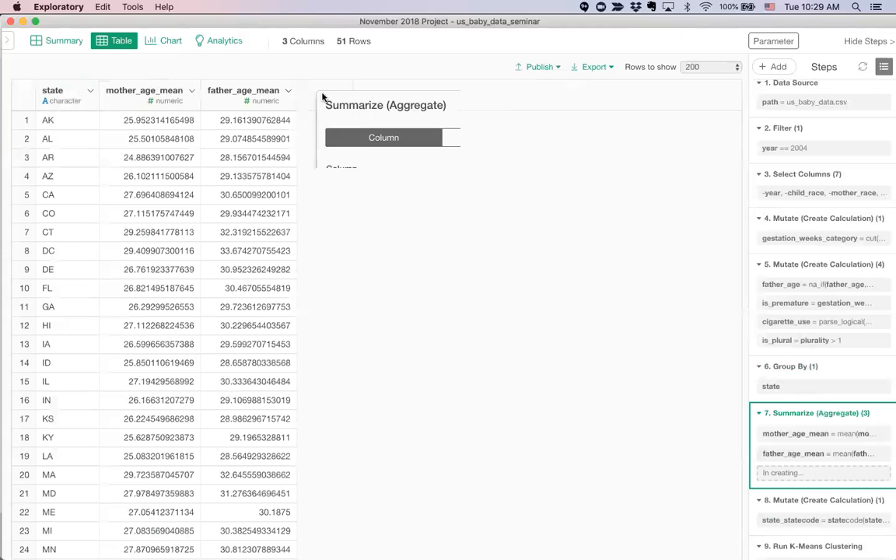
left_click(451, 194)
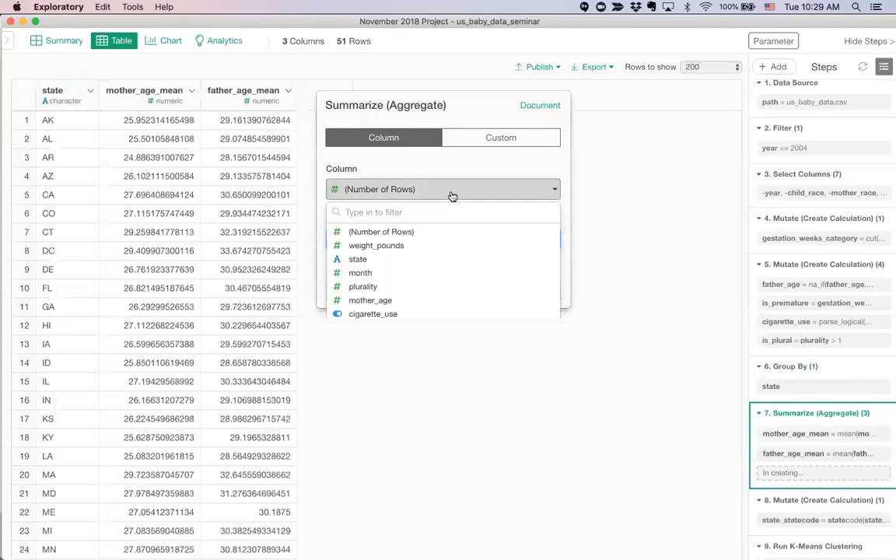
left_click(442, 314)
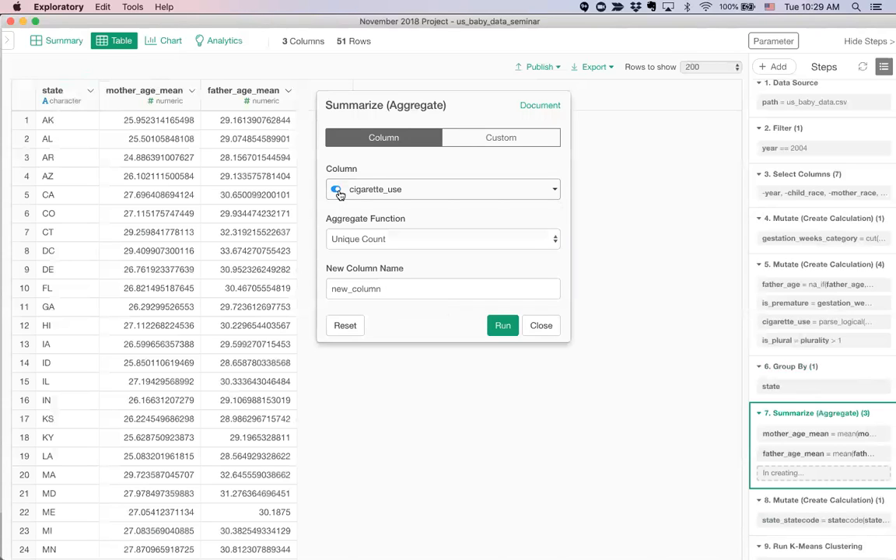
left_click(424, 241)
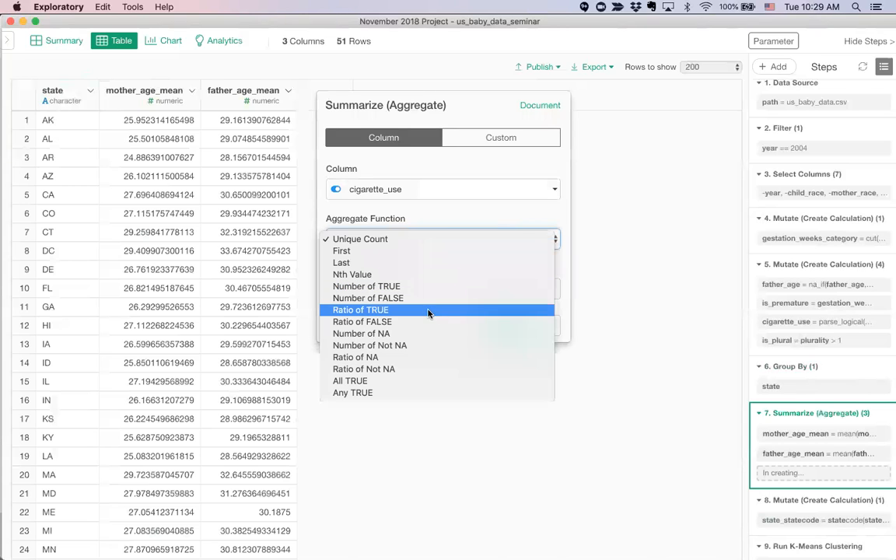
left_click(356, 313)
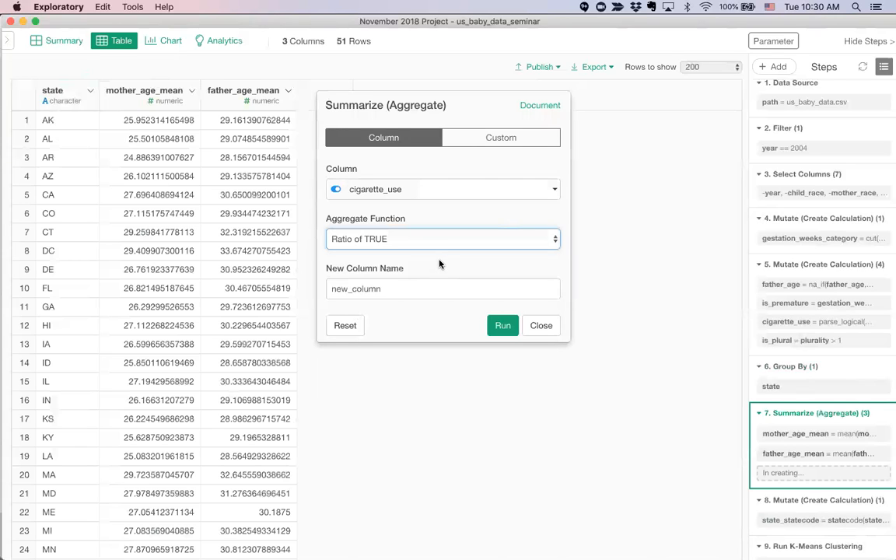
double_click(385, 288)
type("cigaret")
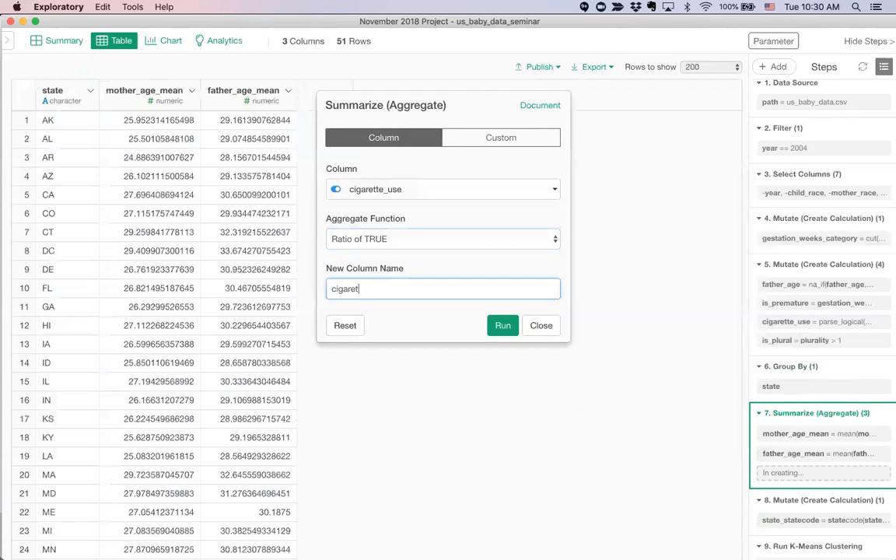
type("te_use_ratio")
left_click(501, 325)
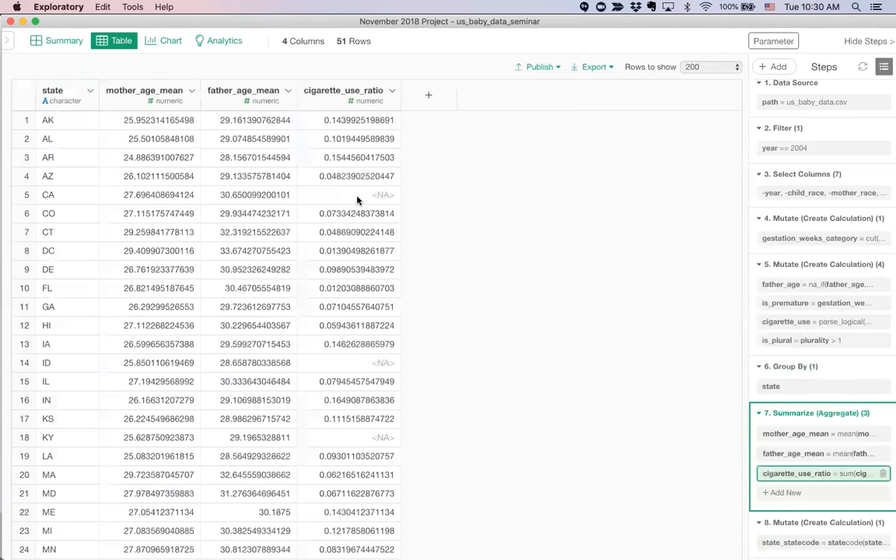
Filter the summarized table to keep only states whose cigarette_use_ratio is not NA
left_click(390, 93)
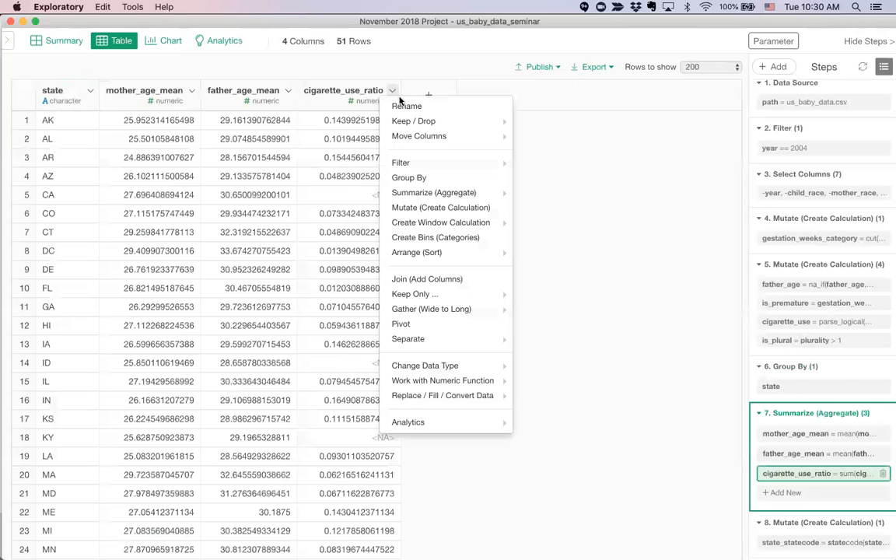
mouse_move(434, 161)
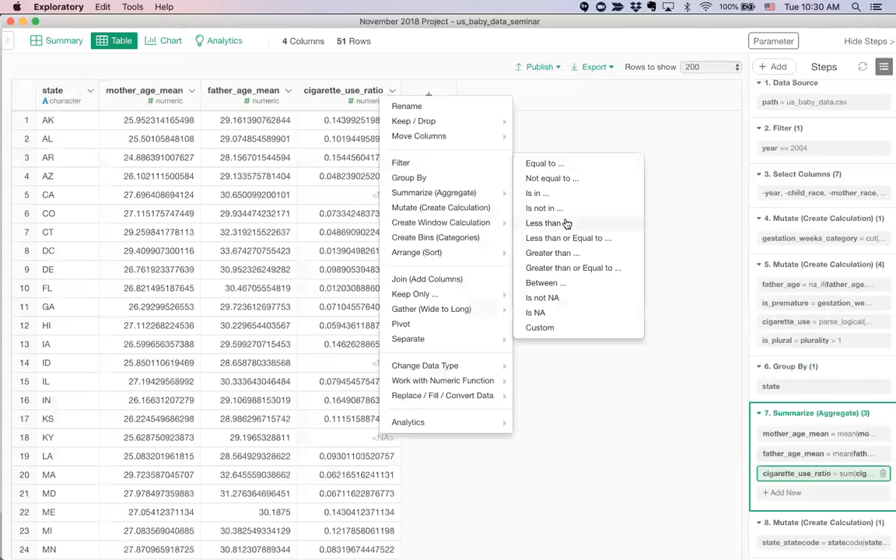
left_click(563, 302)
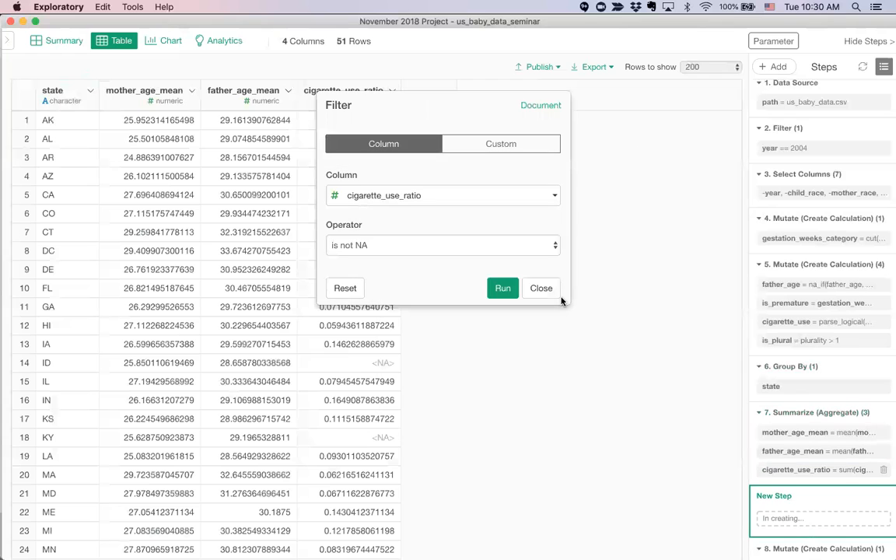
left_click(502, 288)
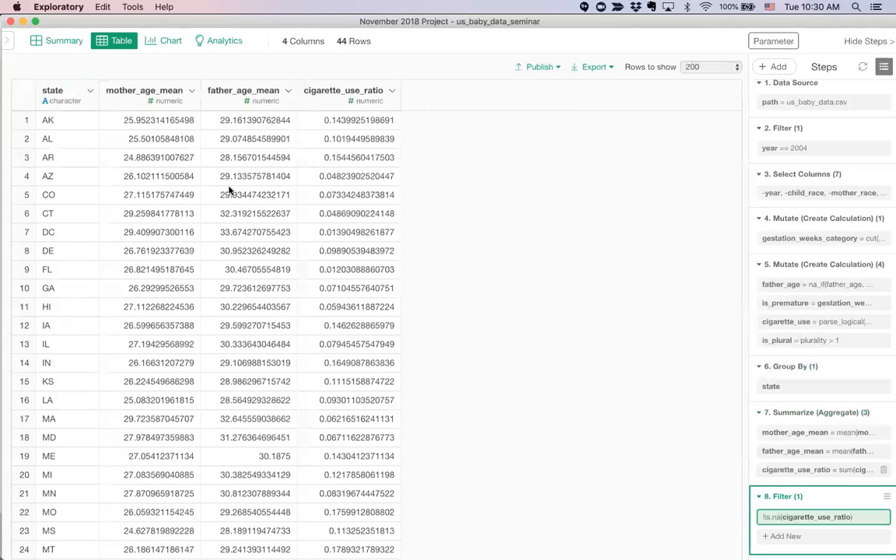
mouse_move(652, 25)
left_mouse_down()
mouse_move(652, 46)
mouse_move(652, 25)
left_mouse_up()
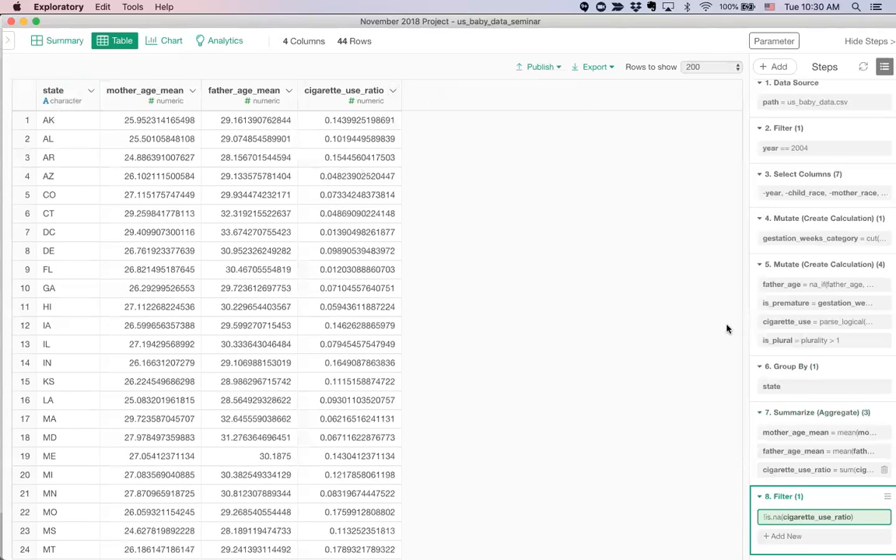
Add cigarette_use_ratio to the columns of the existing K-Means clustering step and run it again
scroll(786, 343, "down", 3)
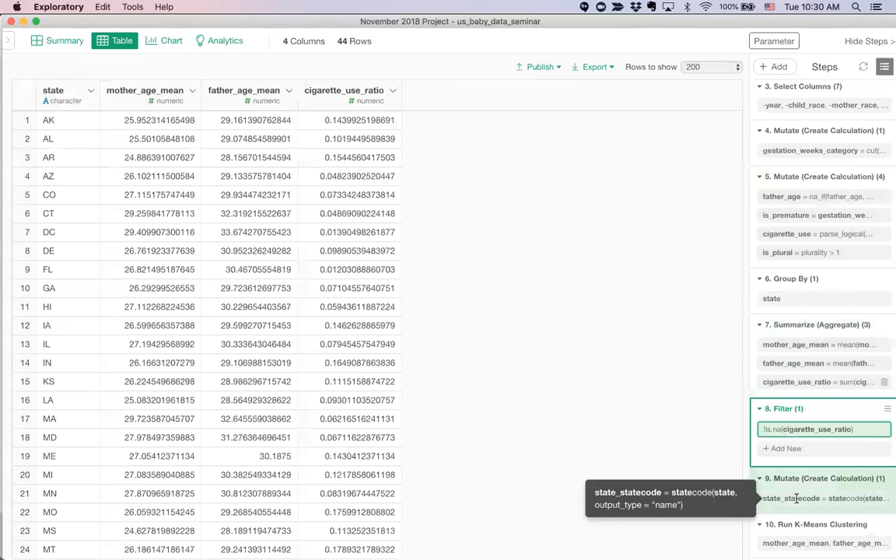
left_click(801, 531)
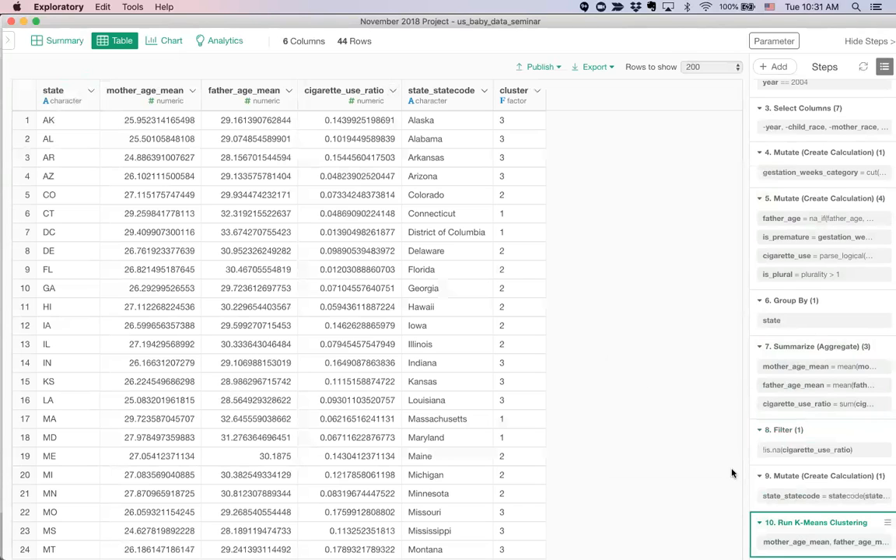
left_click(761, 541)
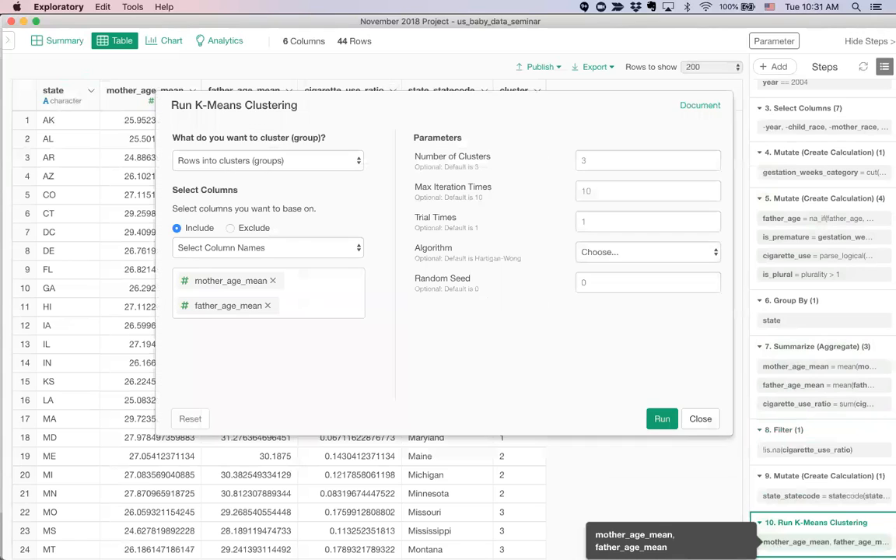
left_click(305, 302)
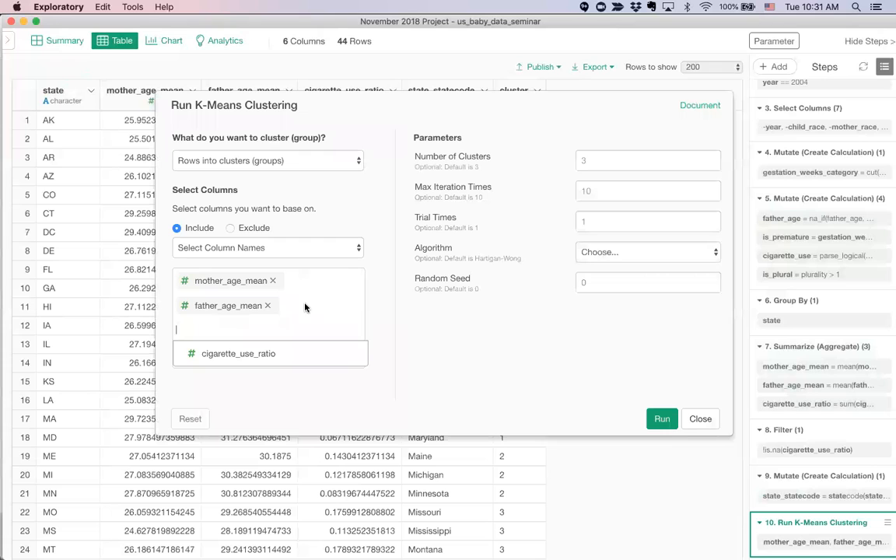
left_click(262, 353)
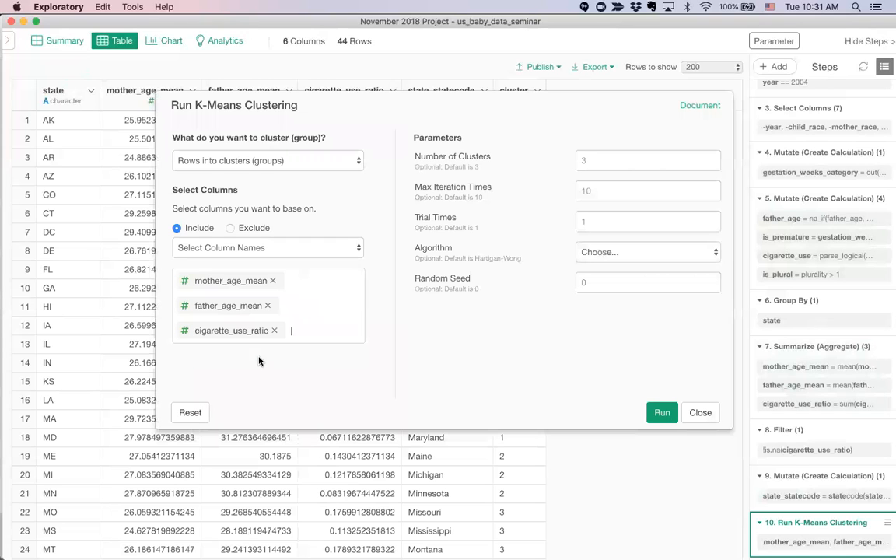
left_click(661, 412)
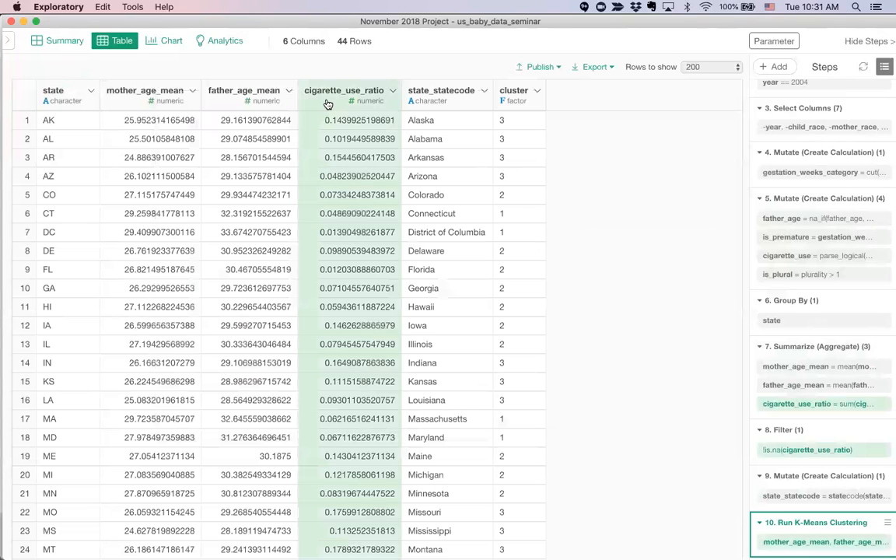
Plot cigarette_use_ratio on the Y axis of Chart 1's scatter, against mother_age_mean
left_click(167, 43)
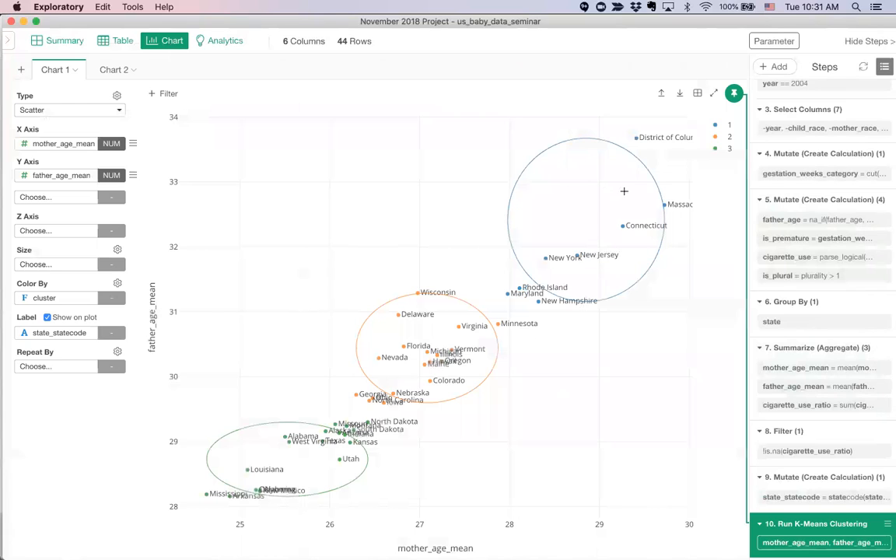
mouse_move(265, 455)
left_click(67, 179)
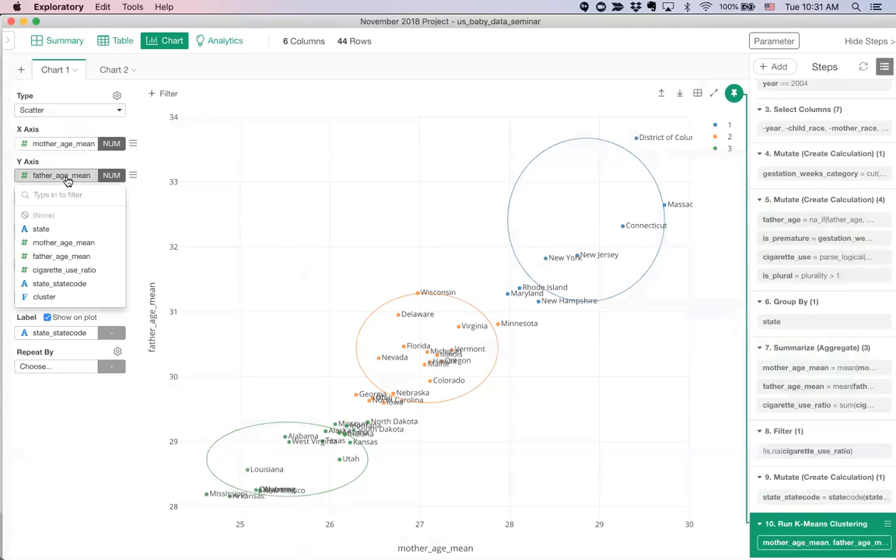
left_click(63, 271)
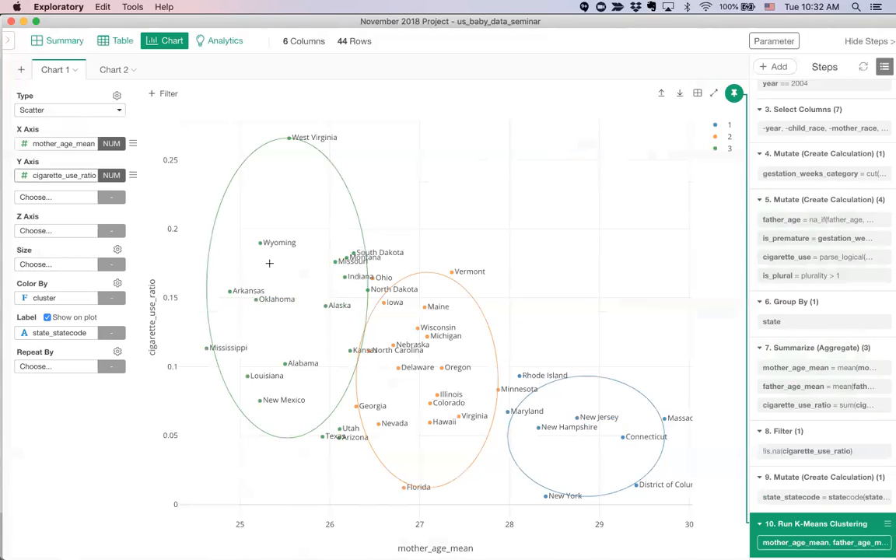
Set Chart 1's X axis to father_age_mean and its Y axis to mother_age_mean
left_click(60, 143)
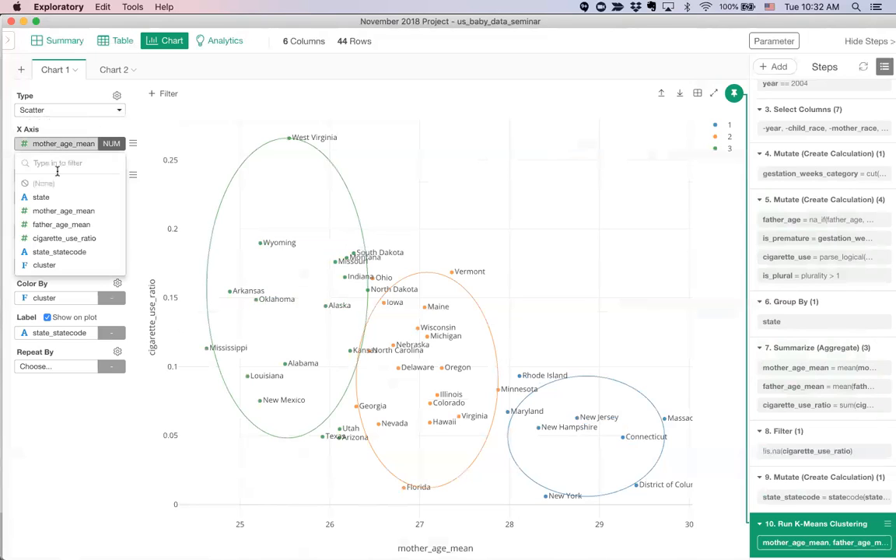
left_click(60, 225)
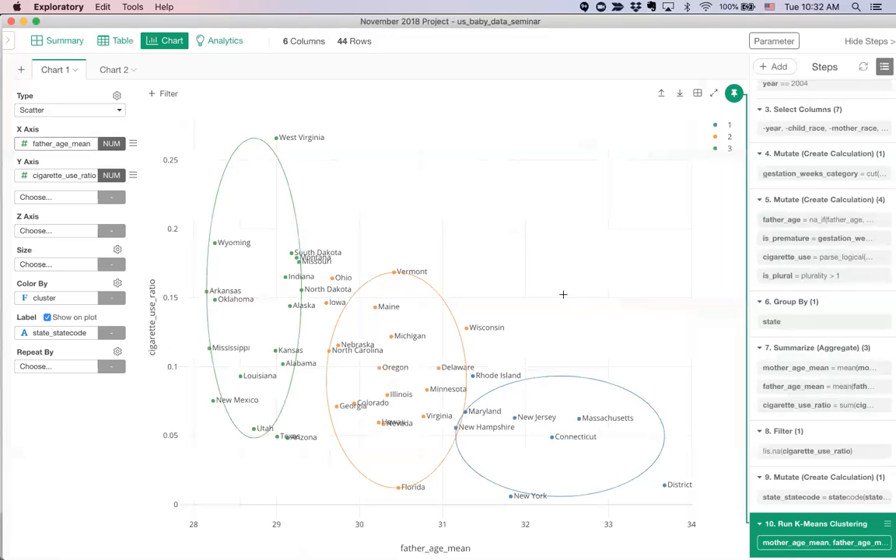
left_click(68, 175)
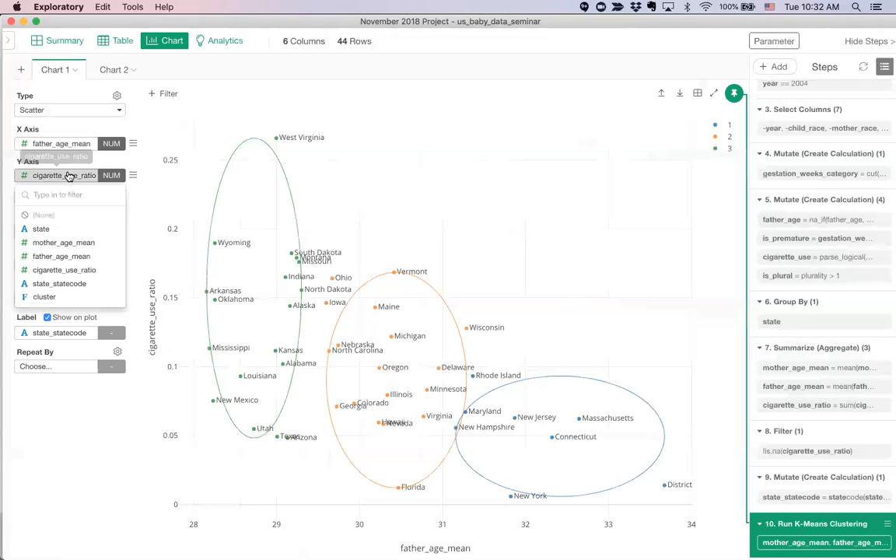
left_click(62, 242)
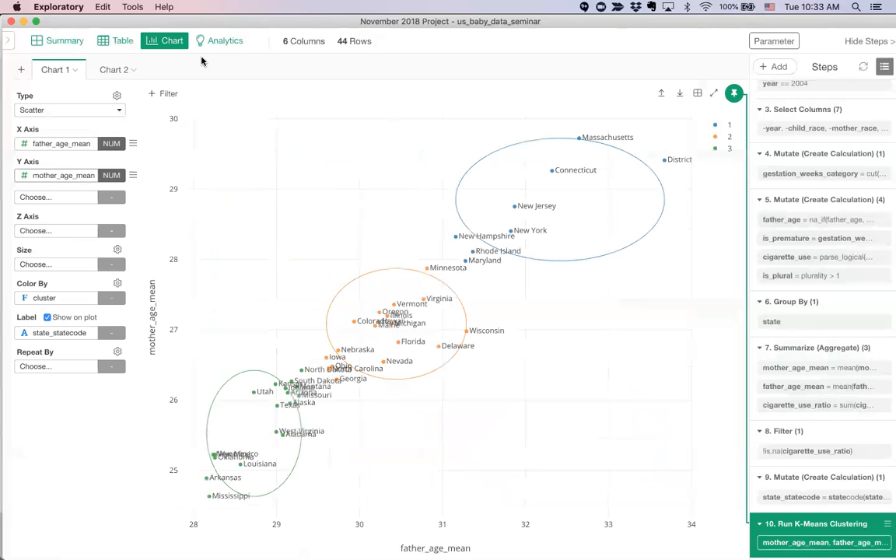
Create a new bar chart with state on the X axis
left_click(23, 69)
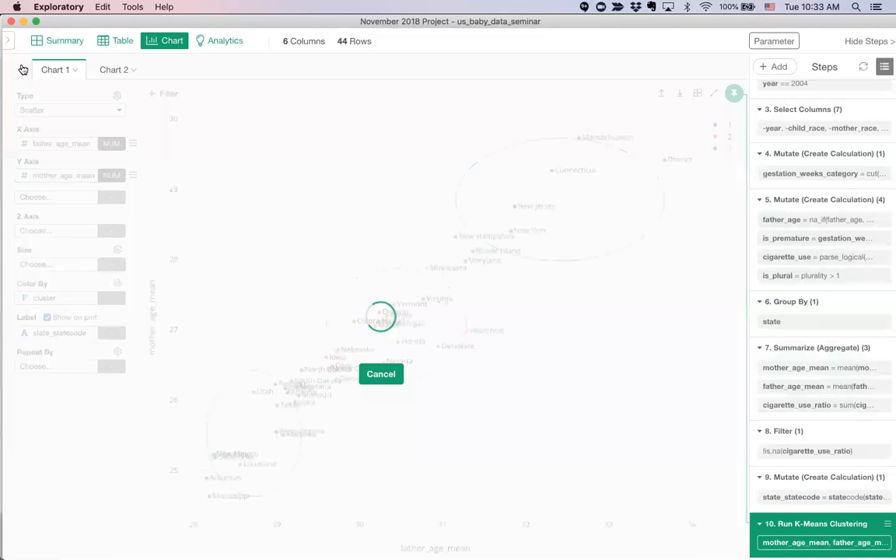
left_click(53, 112)
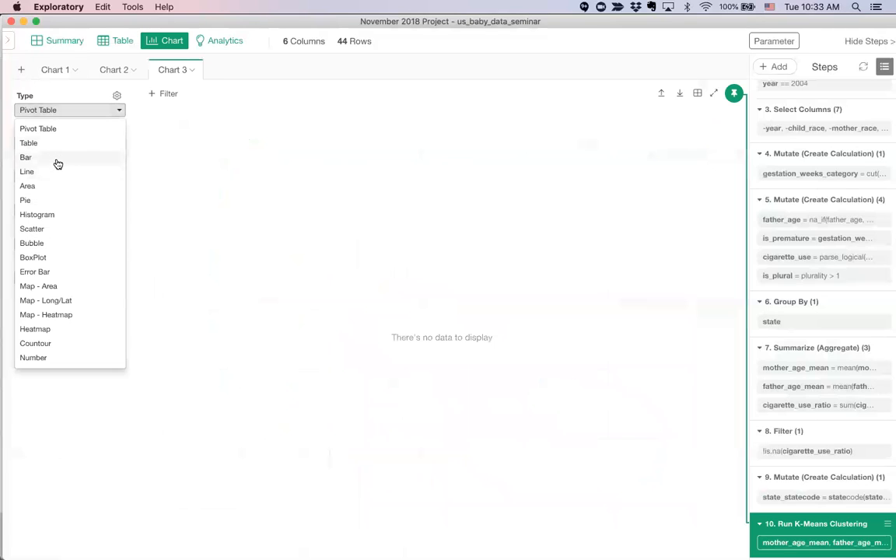
left_click(56, 158)
left_click(56, 143)
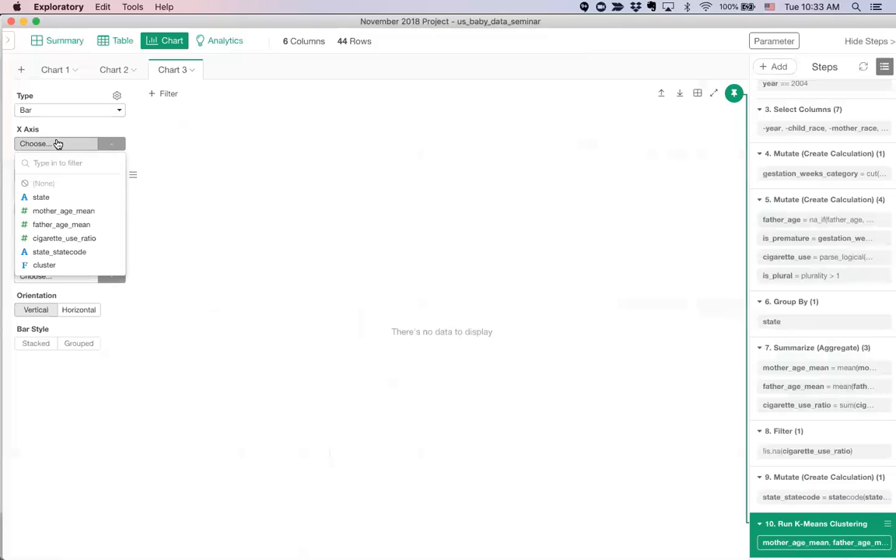
left_click(62, 198)
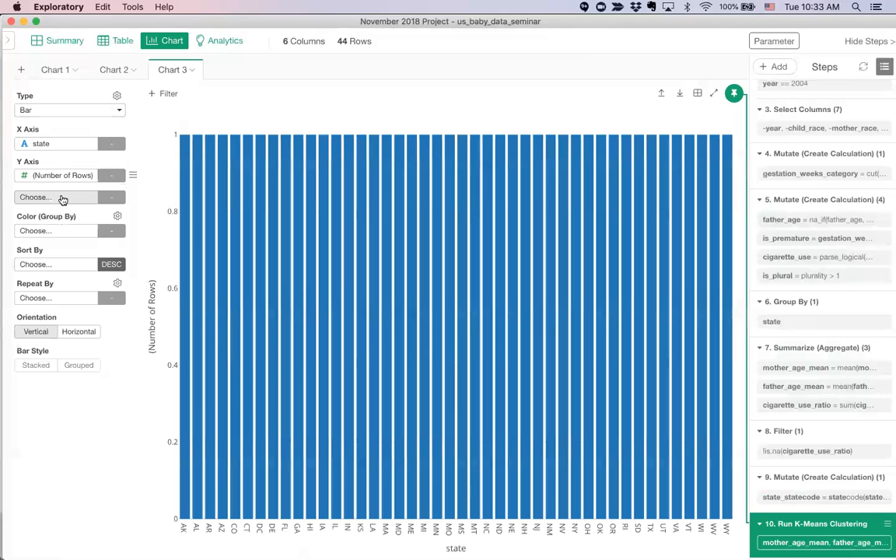
Put mother_age_mean, father_age_mean and cigarette_use_ratio on the bar chart's Y axis, and set the bar style to Grouped
left_click(60, 176)
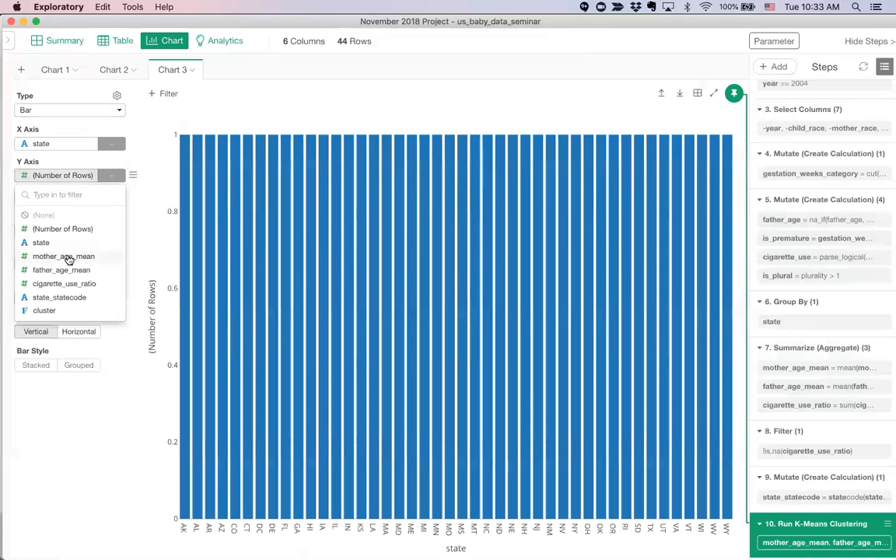
left_click(66, 256)
left_click(47, 196)
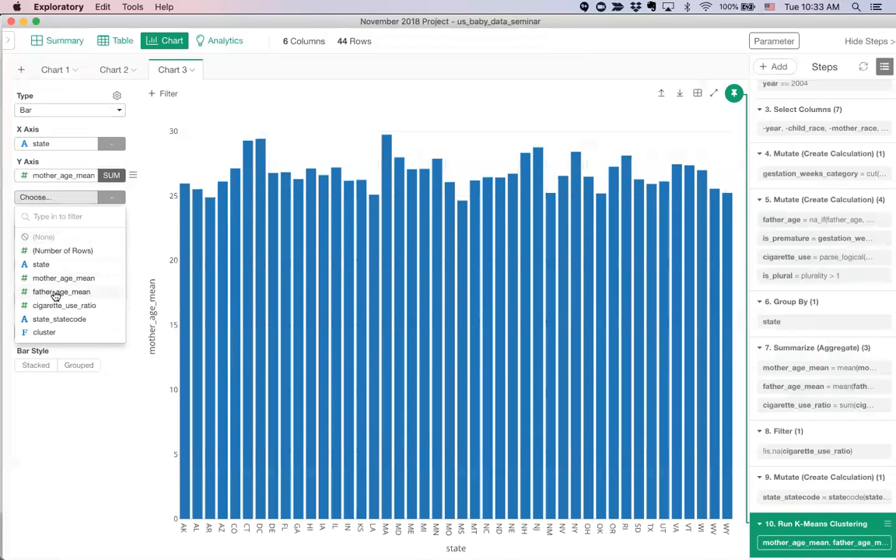
left_click(60, 290)
left_click(55, 218)
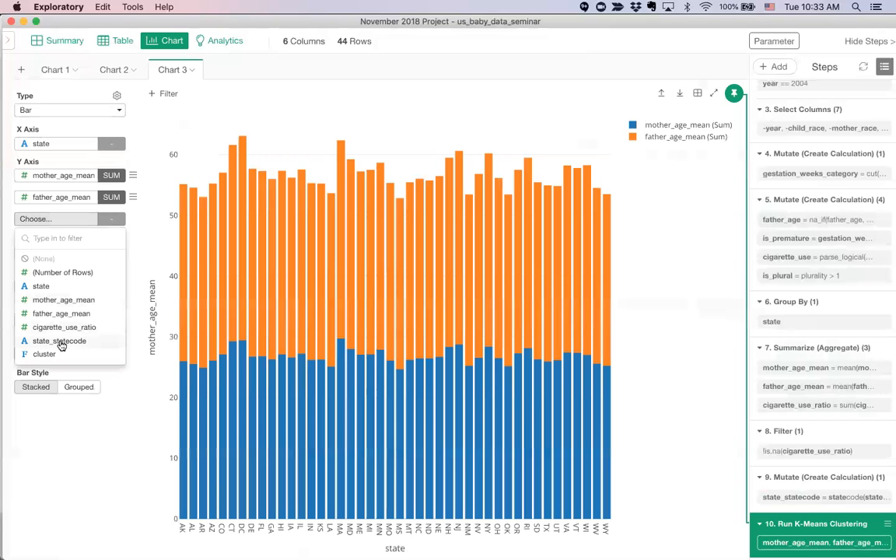
left_click(61, 327)
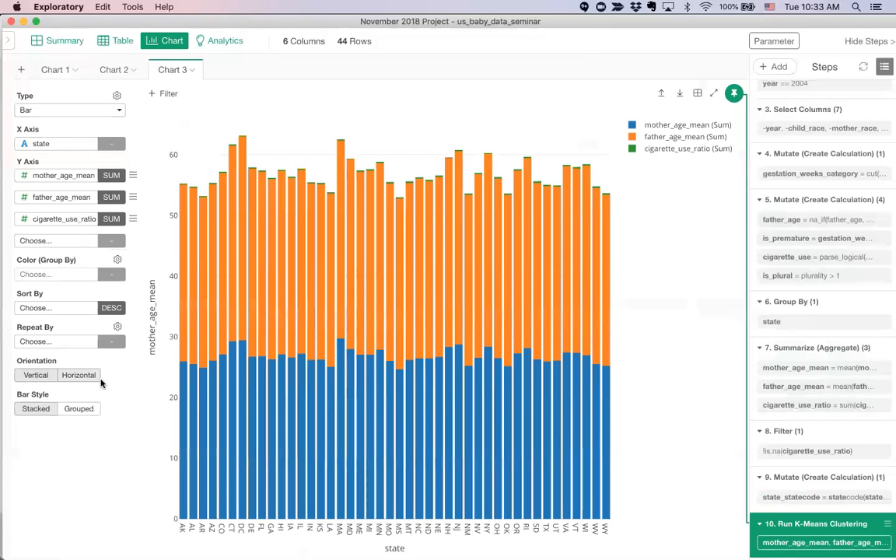
left_click(80, 410)
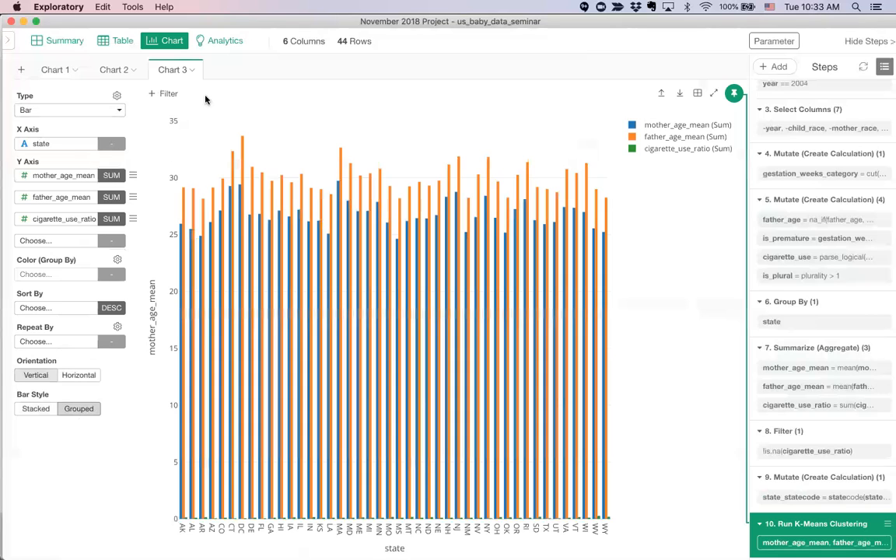
Aggregate mother_age_mean and father_age_mean on Chart 3's Y axis by Mean (Average)
left_click(112, 177)
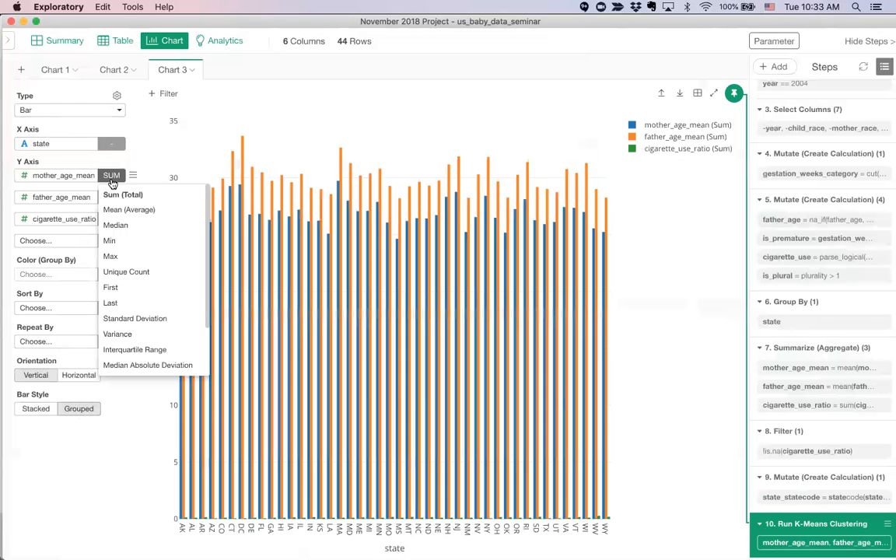
left_click(137, 208)
left_click(109, 198)
left_click(124, 230)
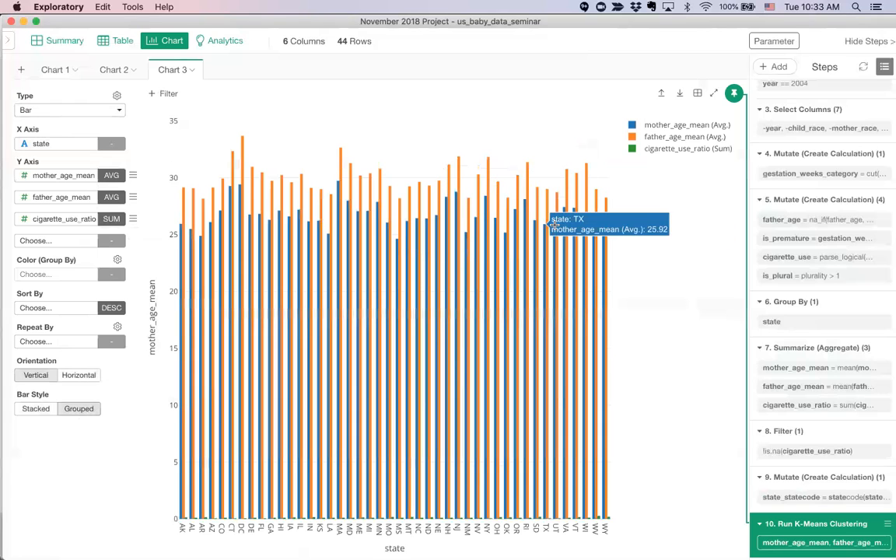
mouse_move(567, 211)
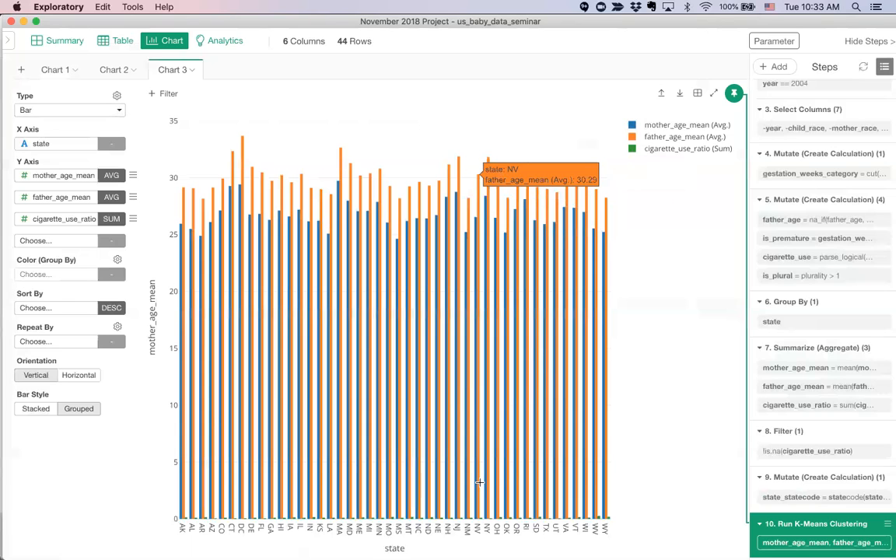
Examine the small cigarette_use_ratio bars in the low value range of Chart 3 and restore the full range
left_click_drag(480, 484, 479, 527)
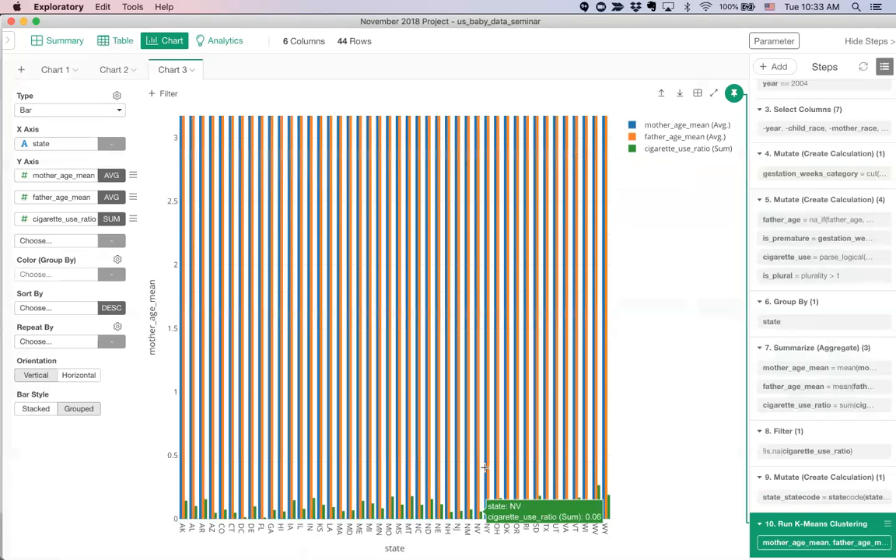
left_click_drag(483, 466, 485, 528)
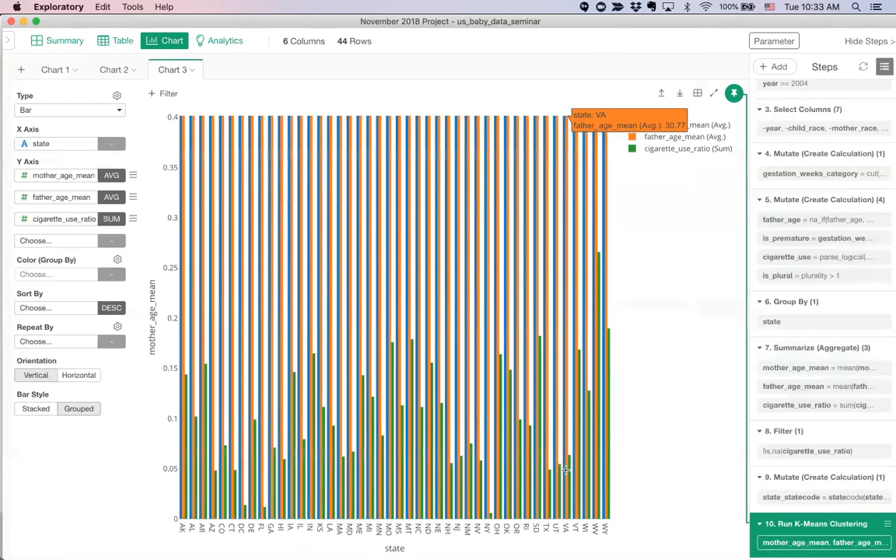
double_click(529, 249)
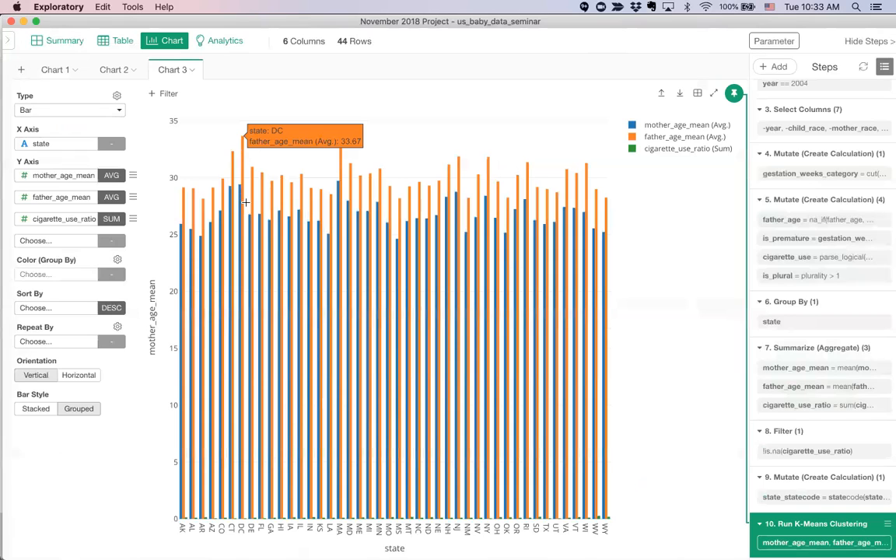
left_click_drag(452, 504, 453, 530)
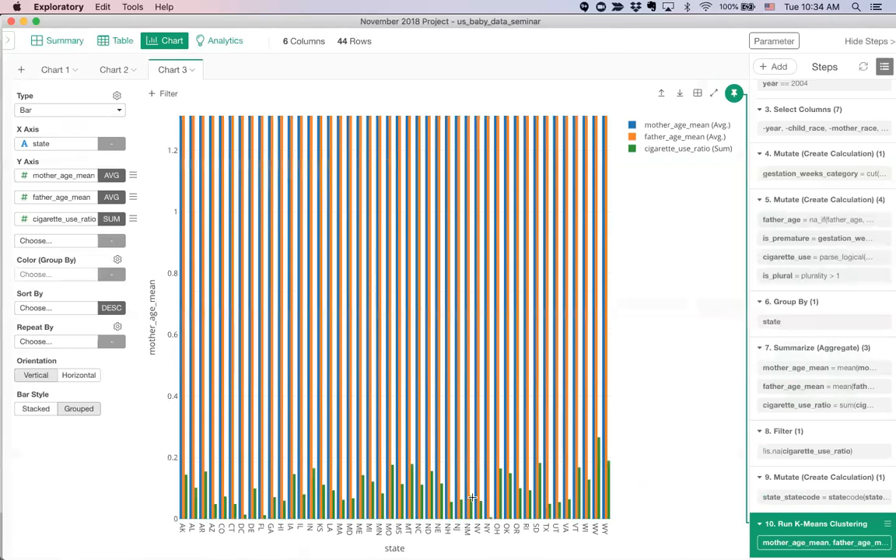
double_click(551, 136)
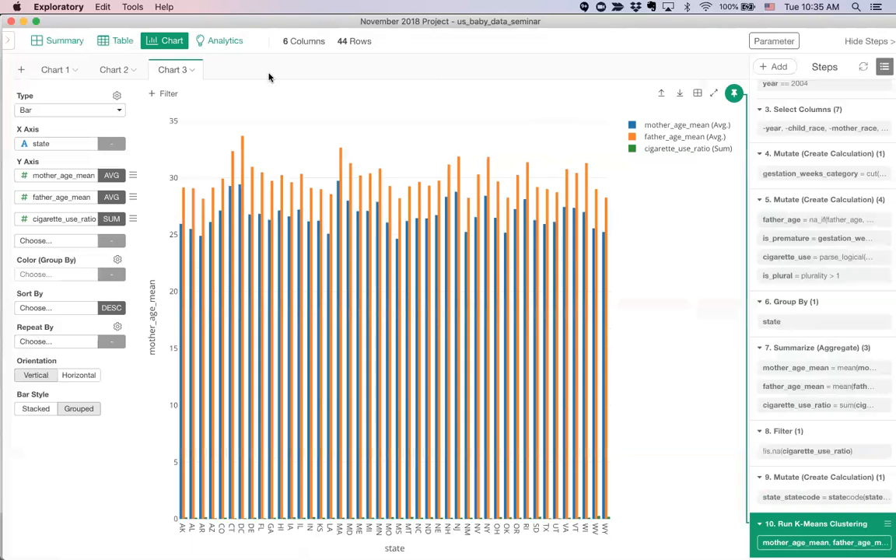
Normalize mother_age_mean, father_age_mean and cigarette_use_ratio in a new step inserted between the state_statecode calculation and K-Means Clustering
left_click(119, 45)
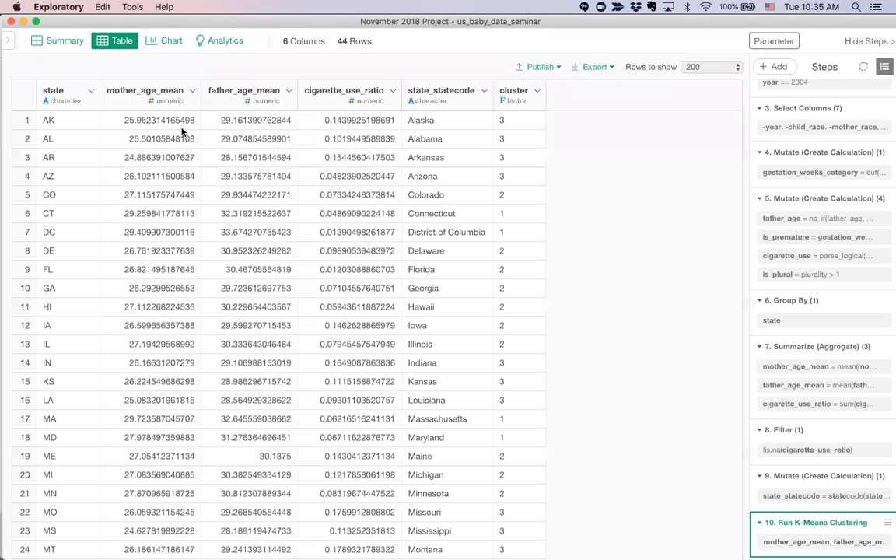
left_click(153, 93)
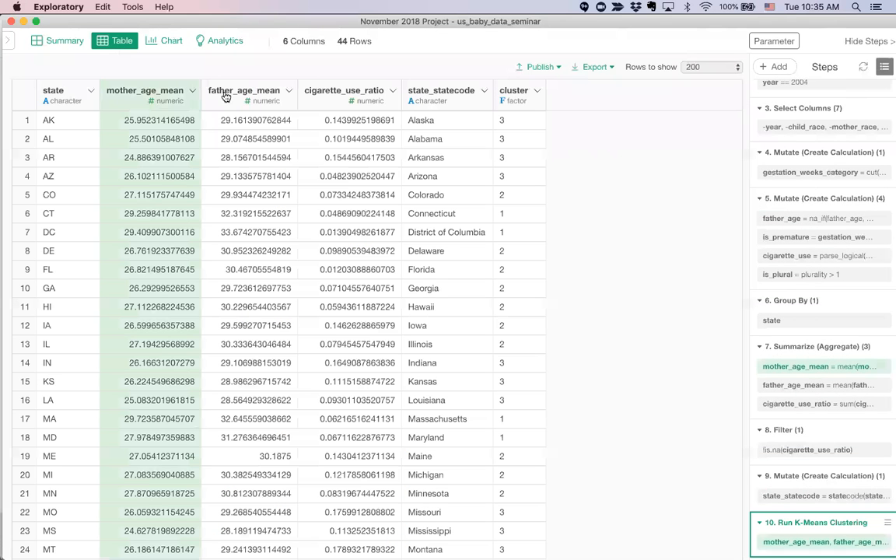
left_click(324, 95, "shift")
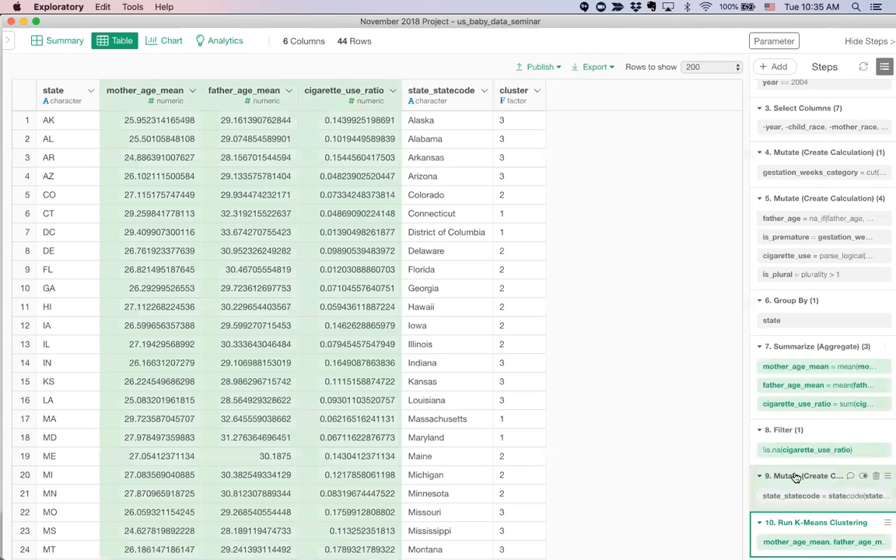
left_click(784, 476)
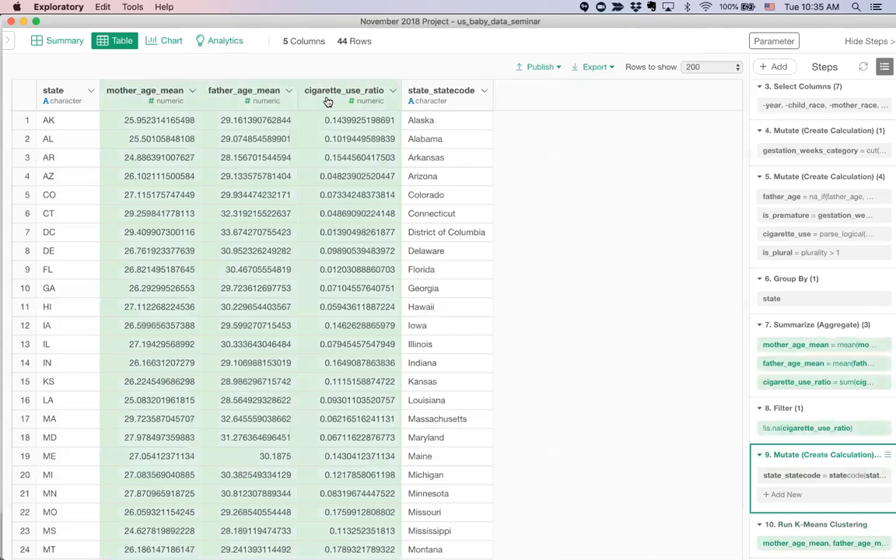
left_click(191, 91)
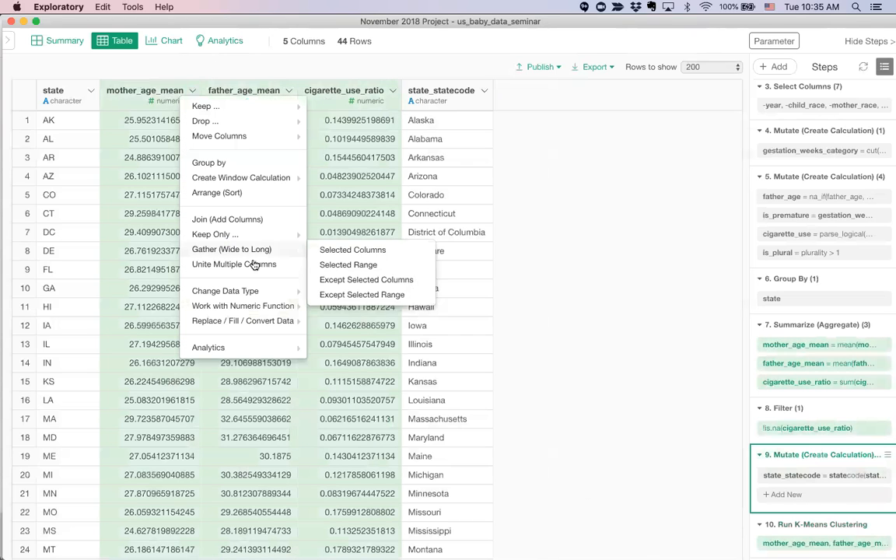
mouse_move(226, 307)
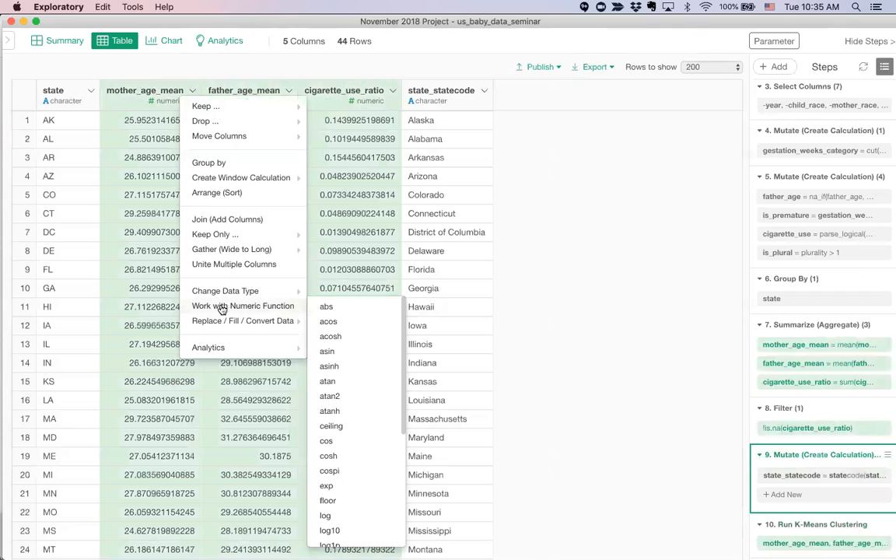
scroll(355, 430, "down", 5)
scroll(355, 430, "down", 1)
left_click(349, 399)
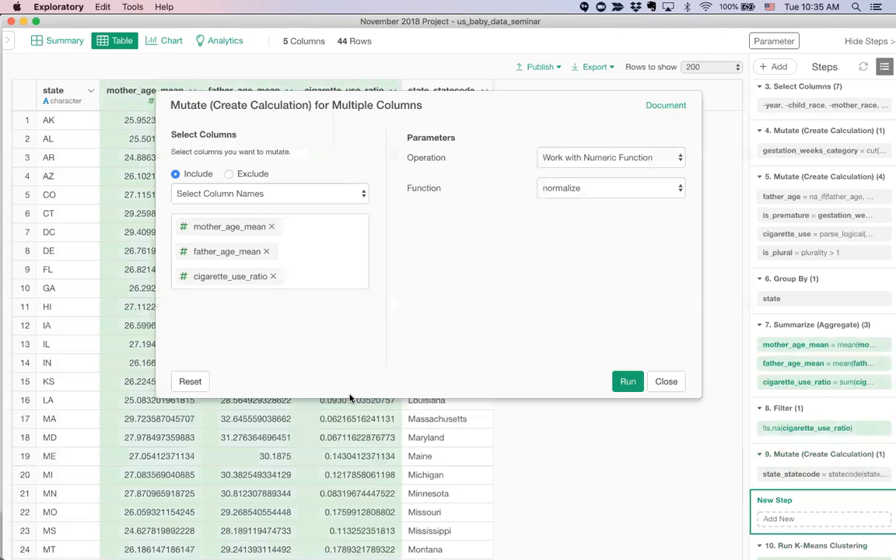
left_click(628, 381)
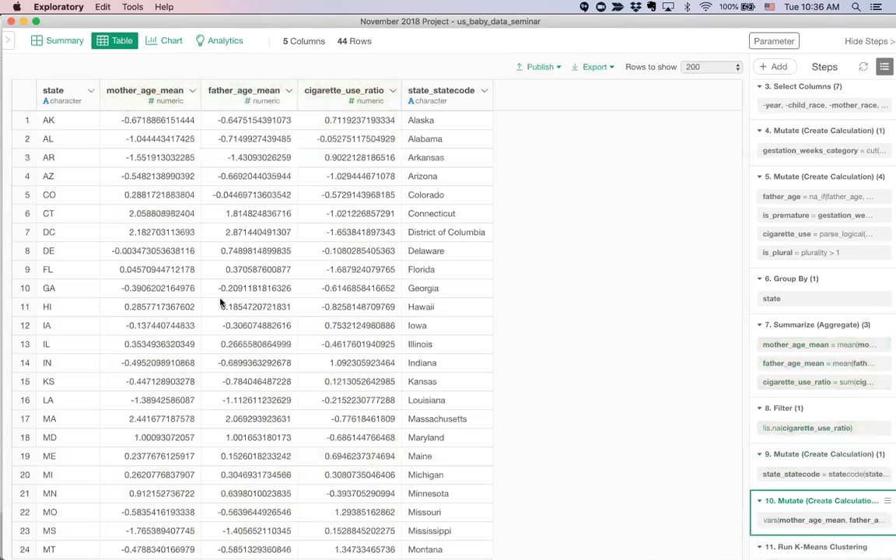
Review the normalized values of all states in the table and in Chart 3's bar chart
scroll(200, 336, "down", 10)
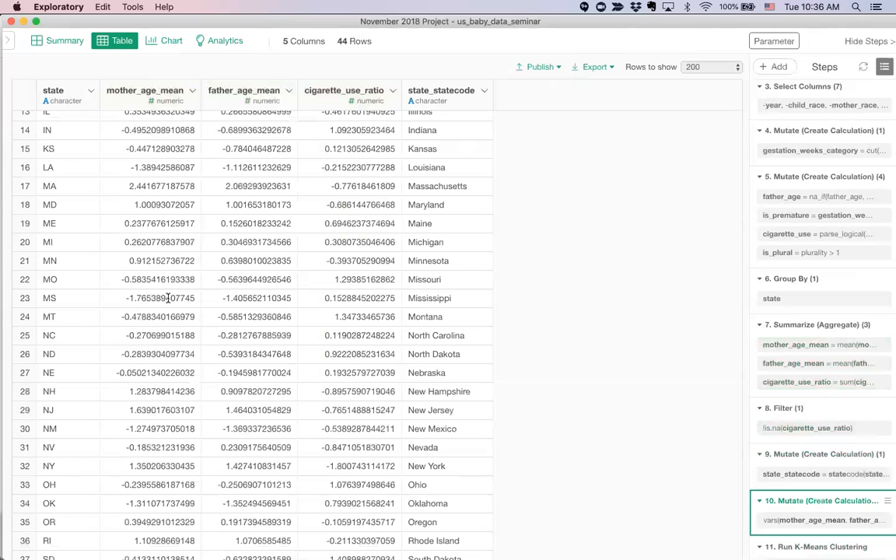
scroll(168, 298, "down", 4)
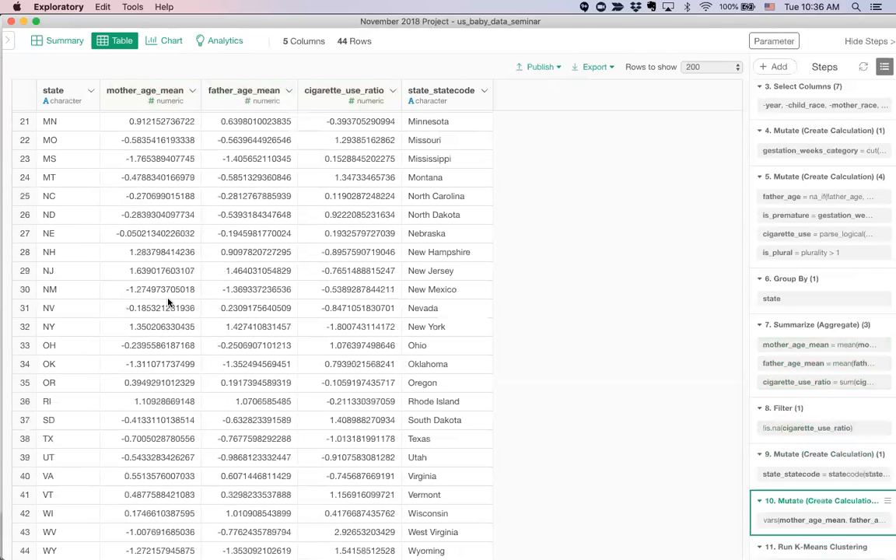
scroll(168, 302, "up", 10)
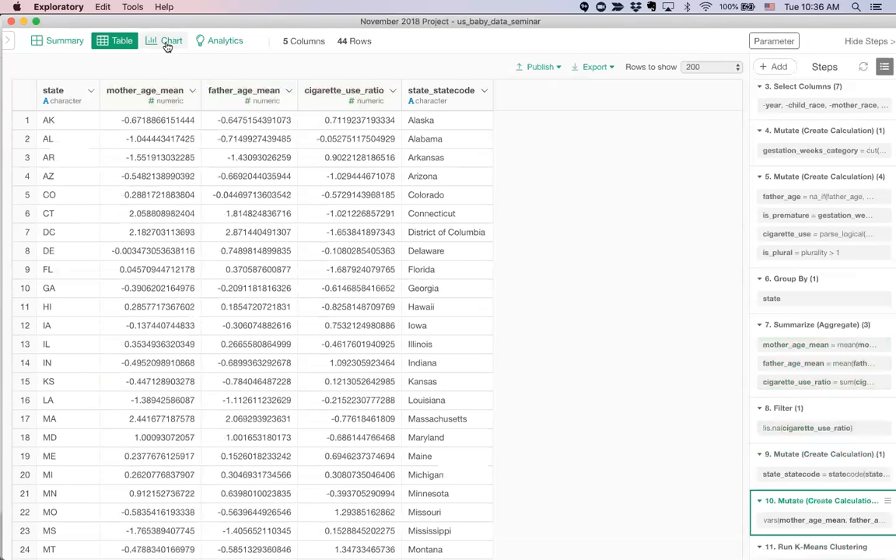
left_click(167, 45)
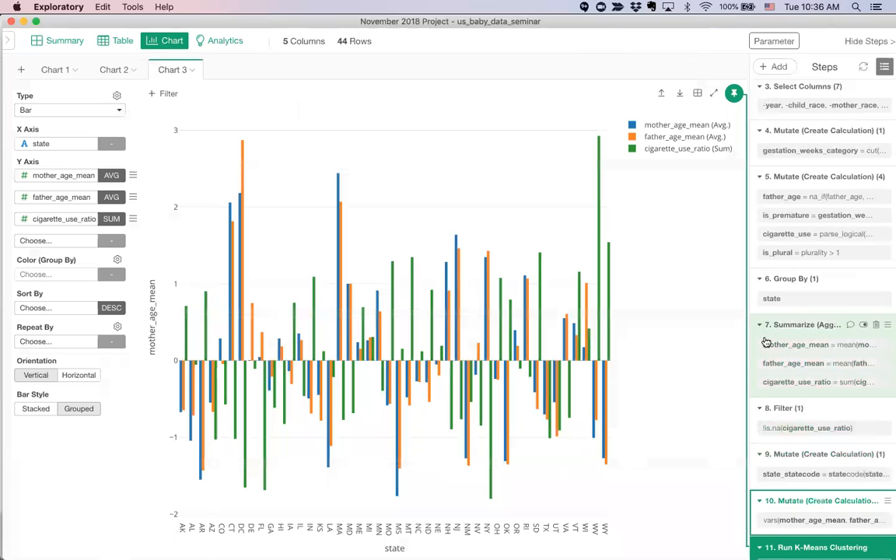
scroll(769, 354, "down", 1)
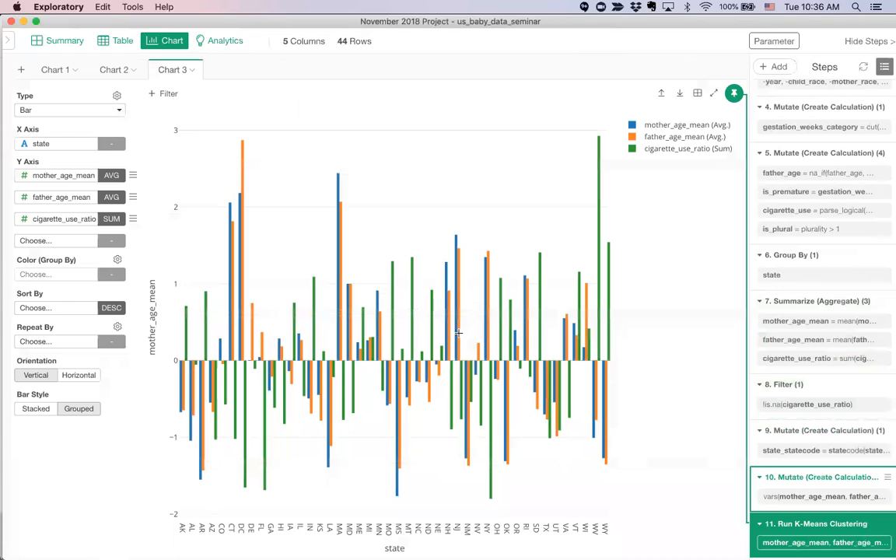
left_click(781, 478)
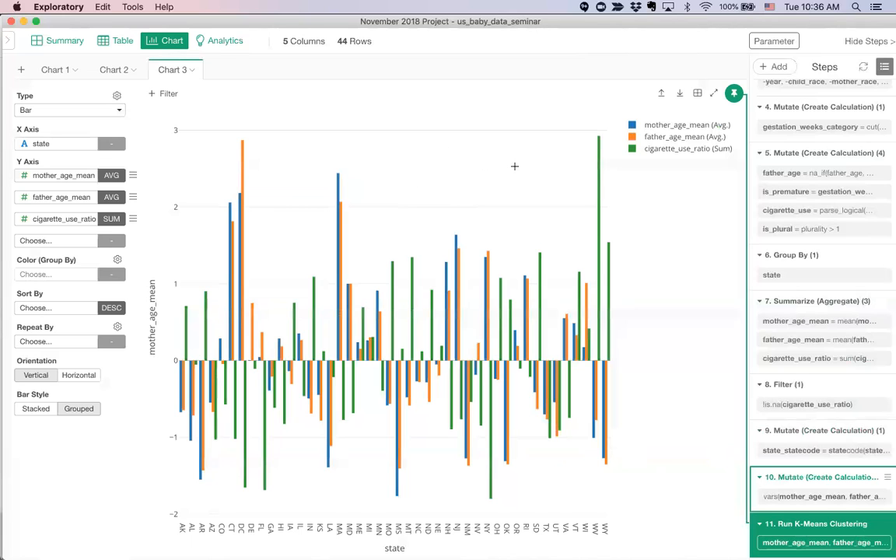
Set Chart 3's X axis to state_statecode and inspect the District of Columbia bars
left_click(80, 144)
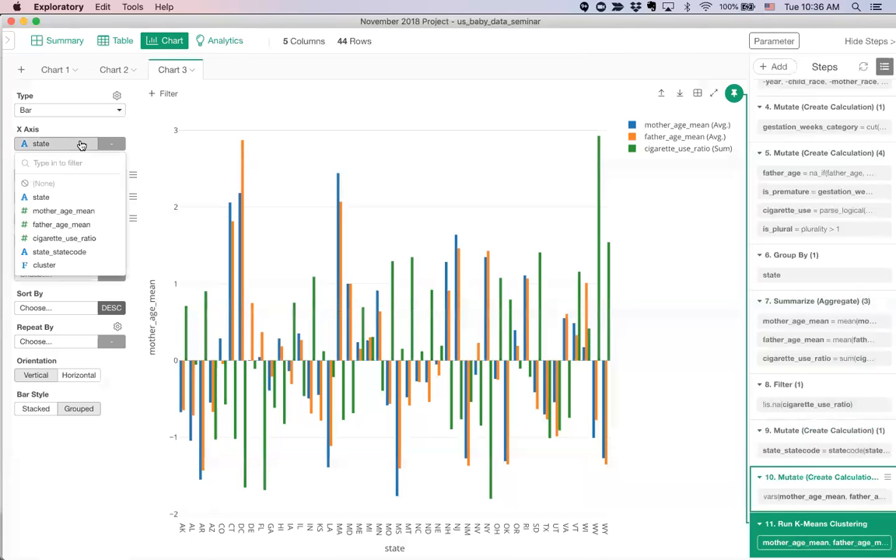
left_click(77, 254)
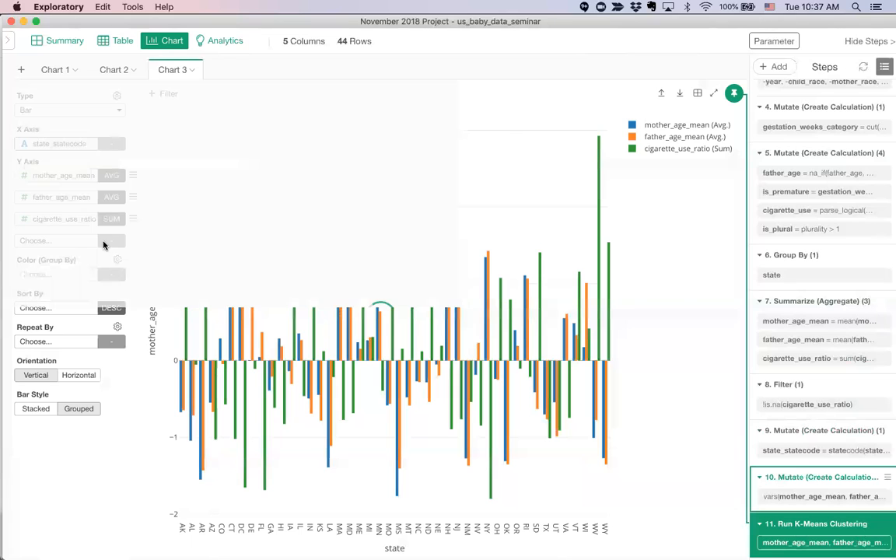
mouse_move(590, 137)
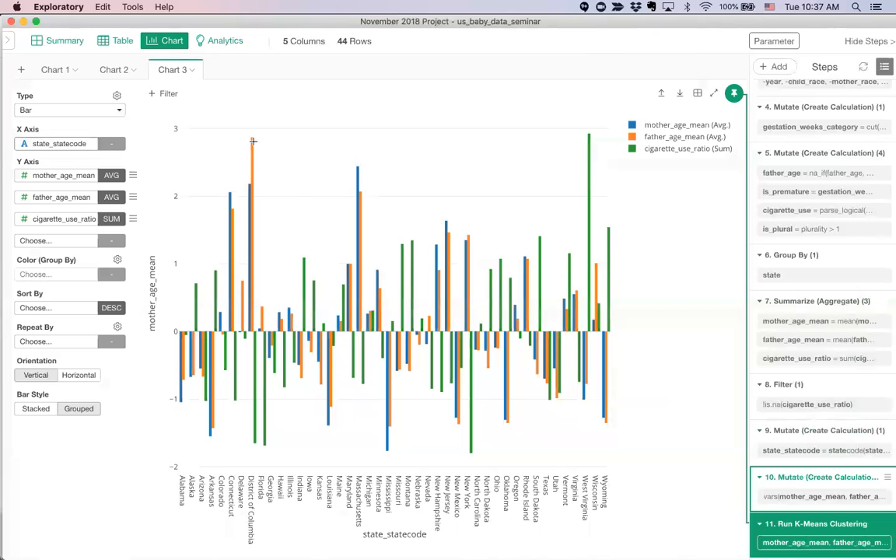
mouse_move(253, 141)
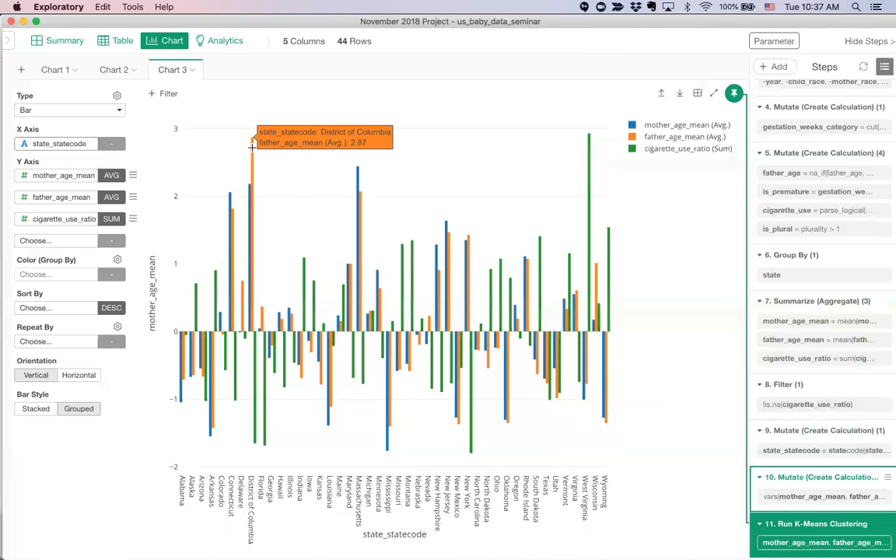
mouse_move(249, 181)
mouse_move(252, 440)
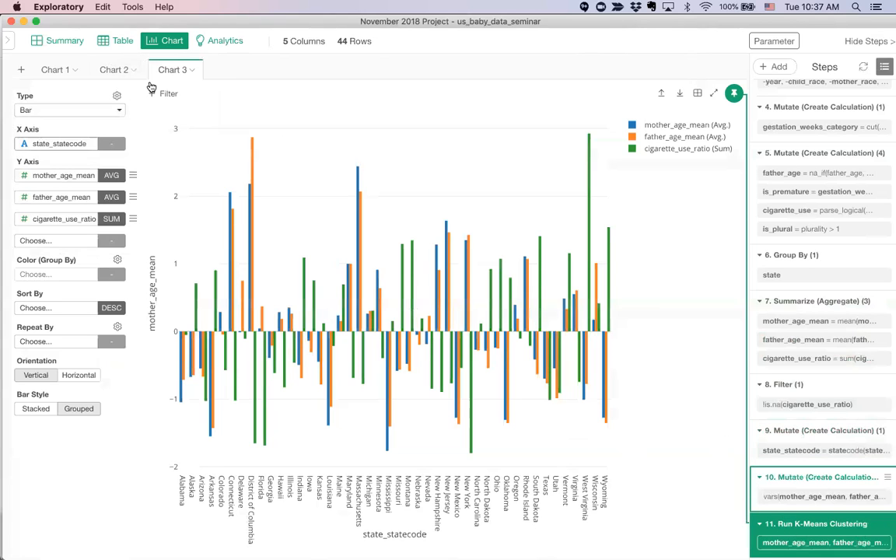
Review the clusters in Chart 1's scatter and set its Y axis to cigarette_use_ratio
mouse_move(102, 79)
left_click(55, 71)
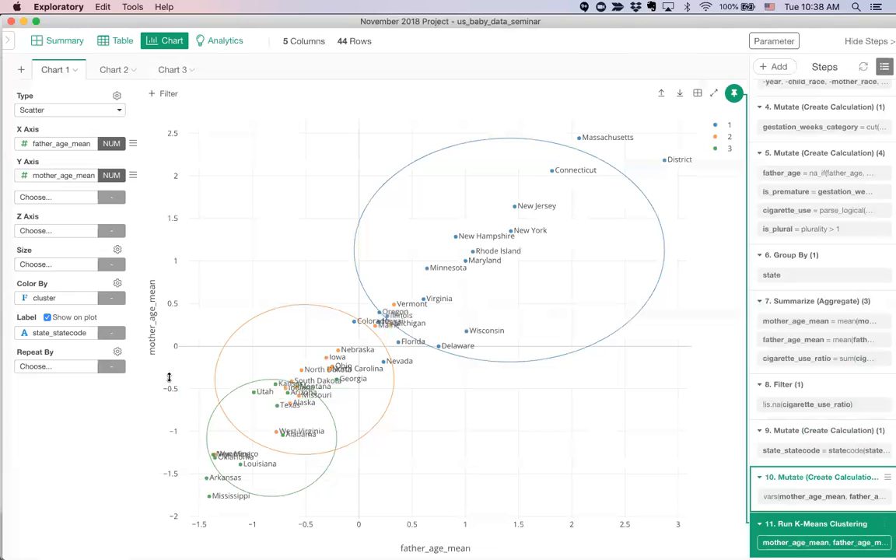
mouse_move(310, 384)
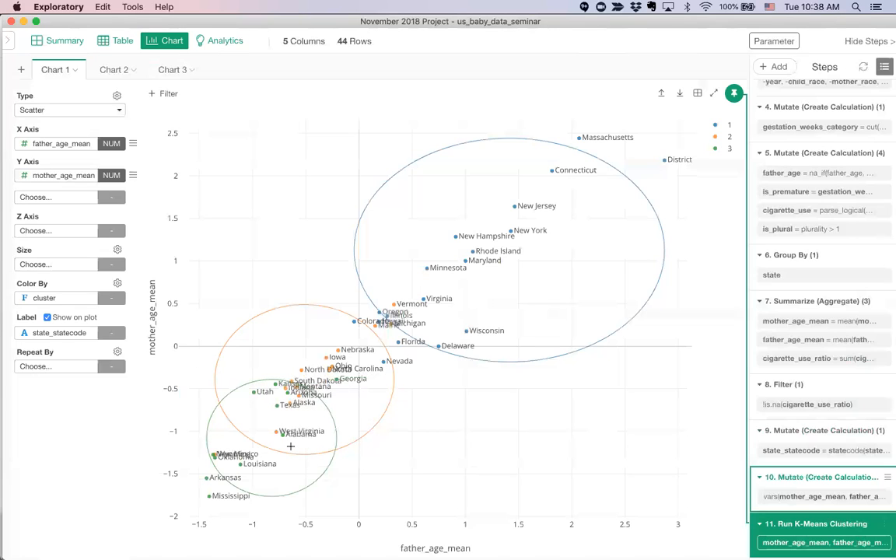
left_click(61, 175)
left_click(72, 271)
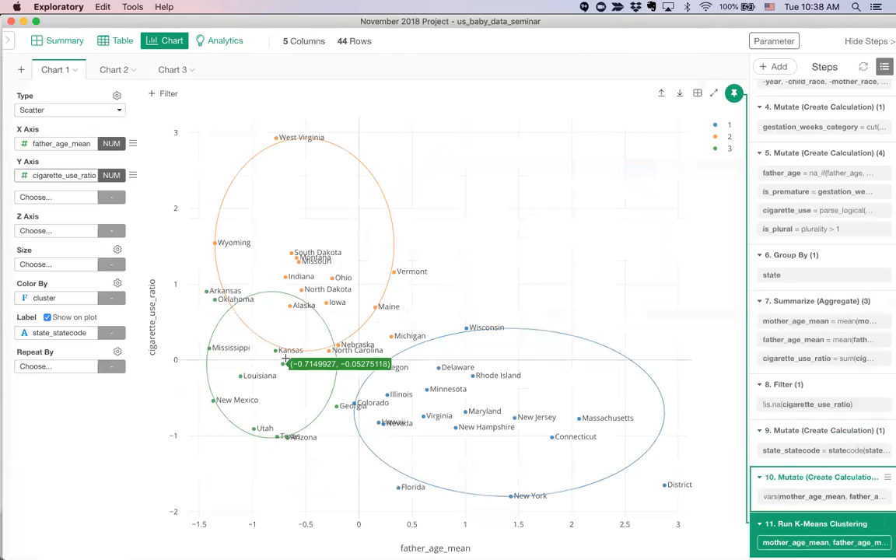
Set the scatter's X axis to mother_age_mean and inspect the clusters against cigarette_use_ratio
left_click(43, 146)
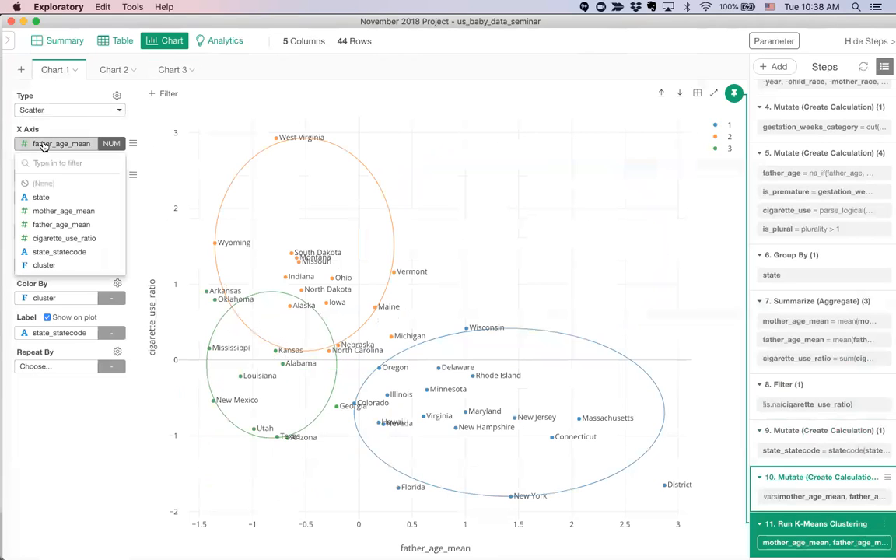
left_click(68, 212)
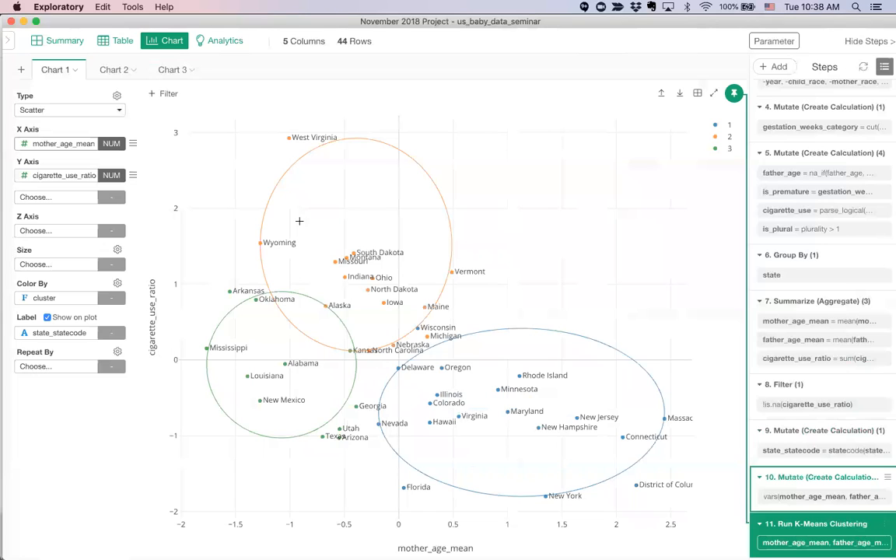
mouse_move(278, 351)
mouse_move(426, 387)
Turn the scatter into a 3D plot by assigning father_age_mean to the Z axis
left_click(52, 199)
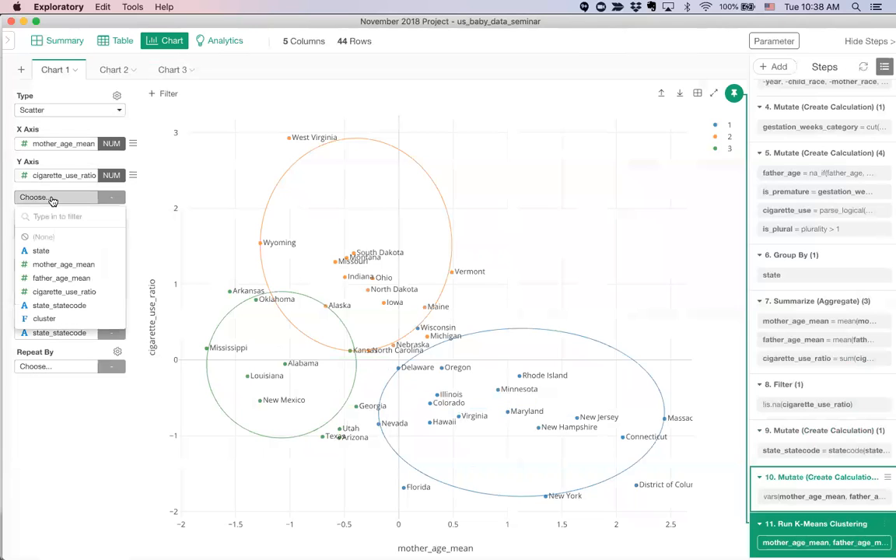
left_click(51, 198)
left_click(53, 231)
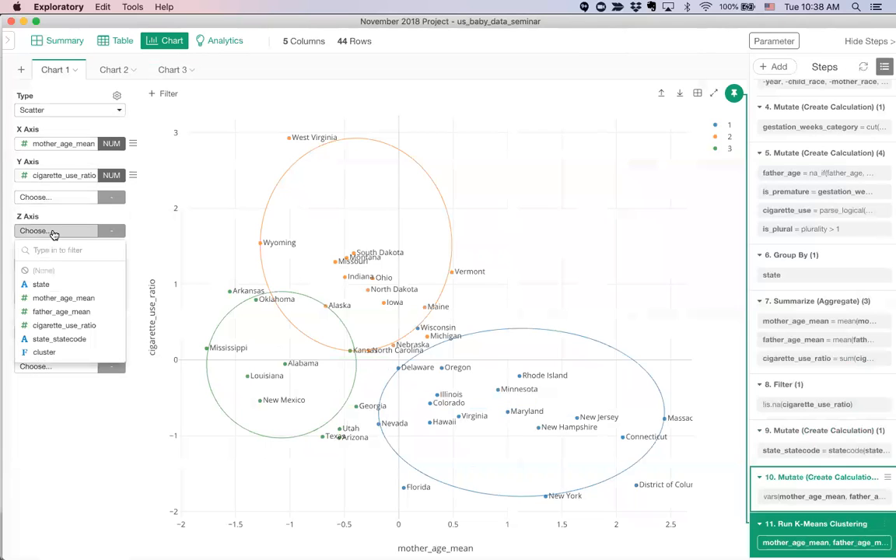
left_click(63, 311)
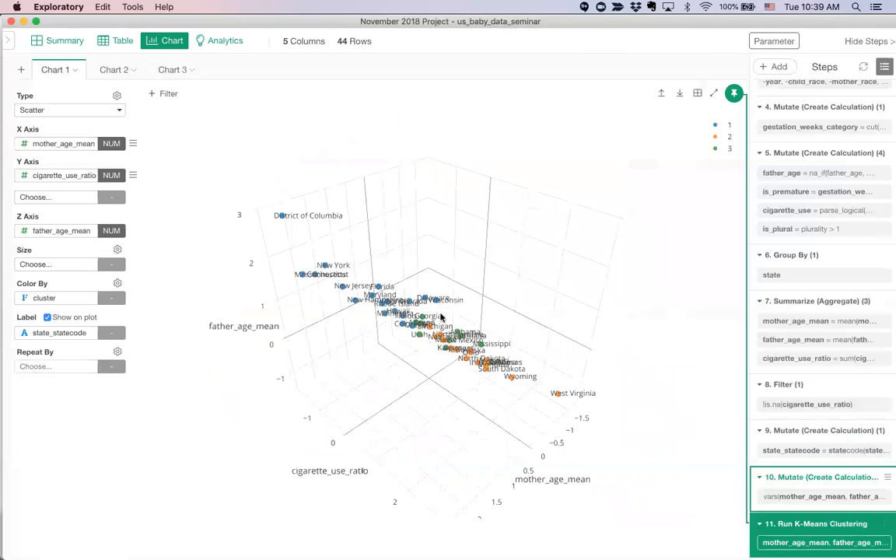
Inspect the clusters in the 3D plot from several angles and clear the Z axis to restore the 2D scatter
left_click_drag(387, 302, 357, 359)
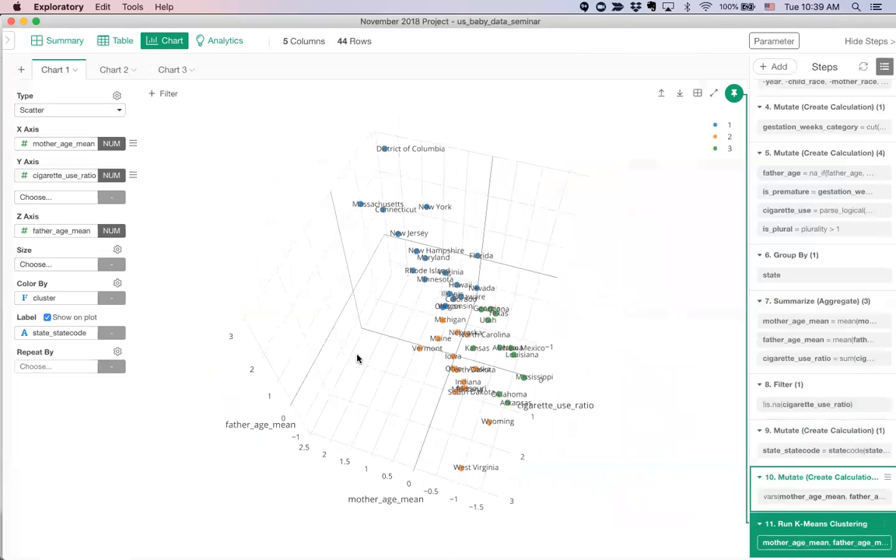
left_click_drag(519, 301, 395, 316)
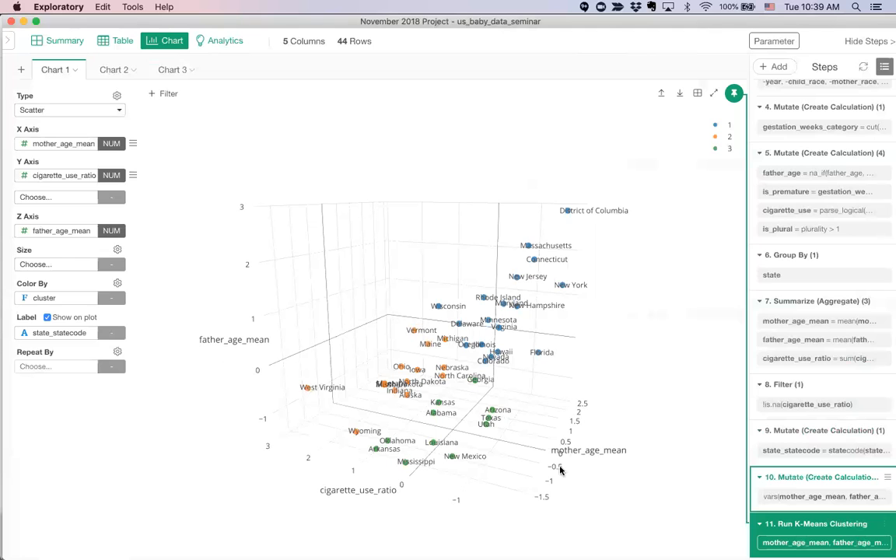
left_click_drag(526, 379, 483, 373)
scroll(484, 374, "up", 5)
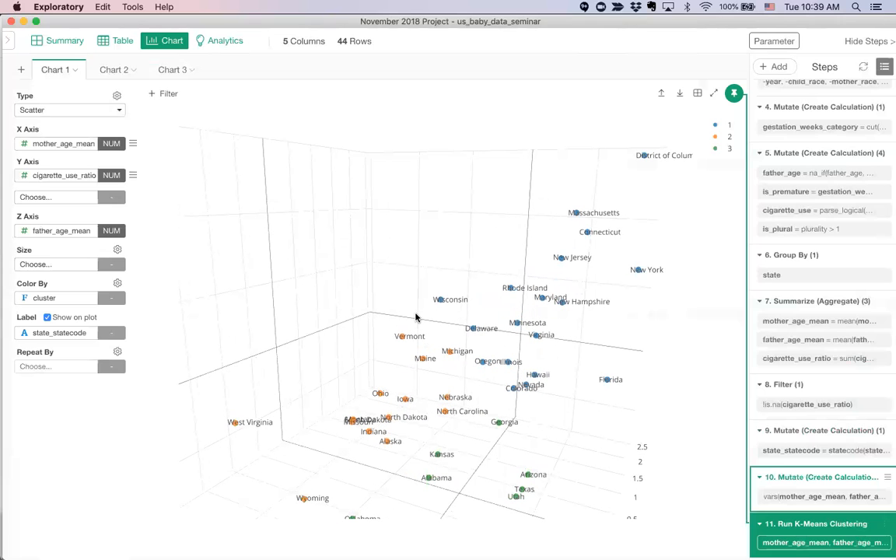
left_click(78, 230)
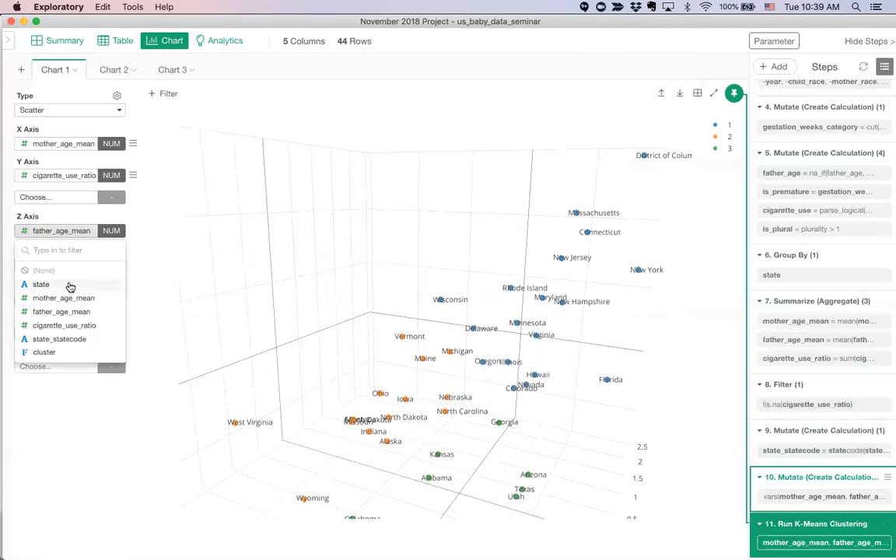
left_click(68, 272)
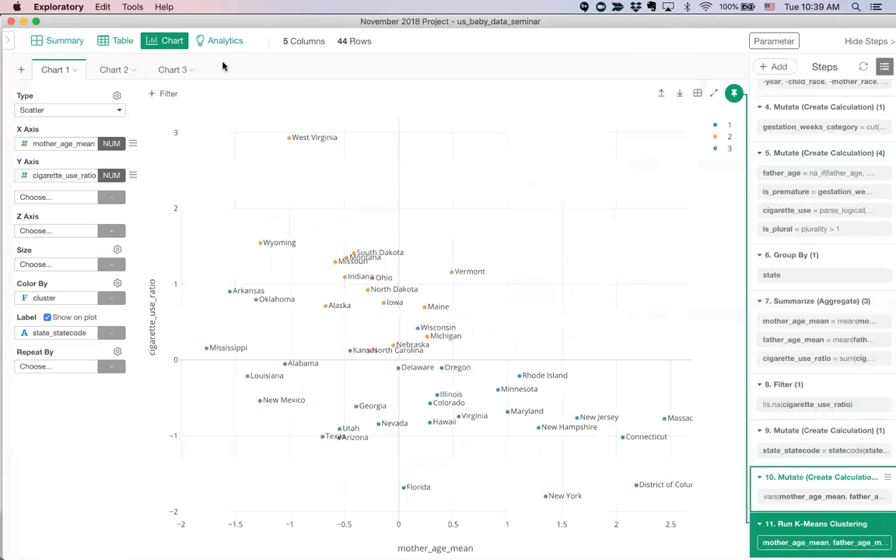
Pin Chart 2's US states map to the Run K-Means Clustering step, color it by cluster, and inspect the regional pattern
left_click(114, 69)
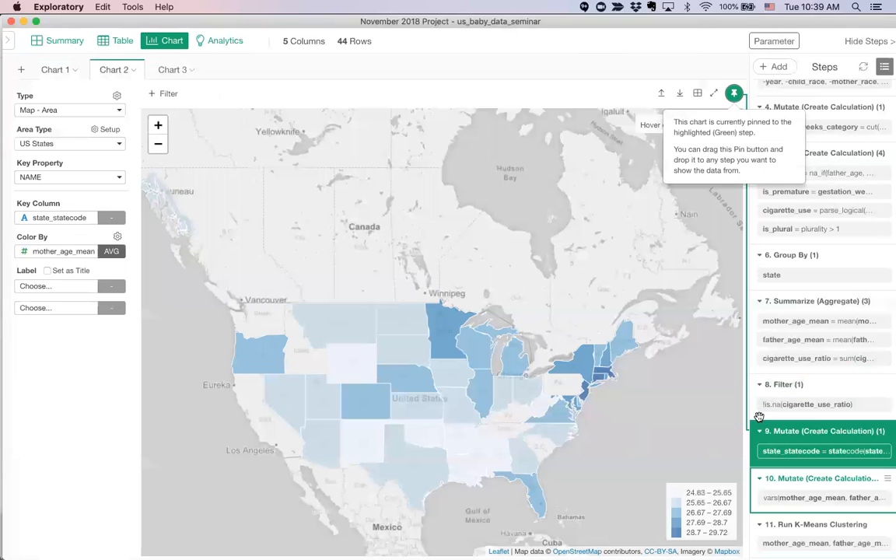
left_click(780, 524)
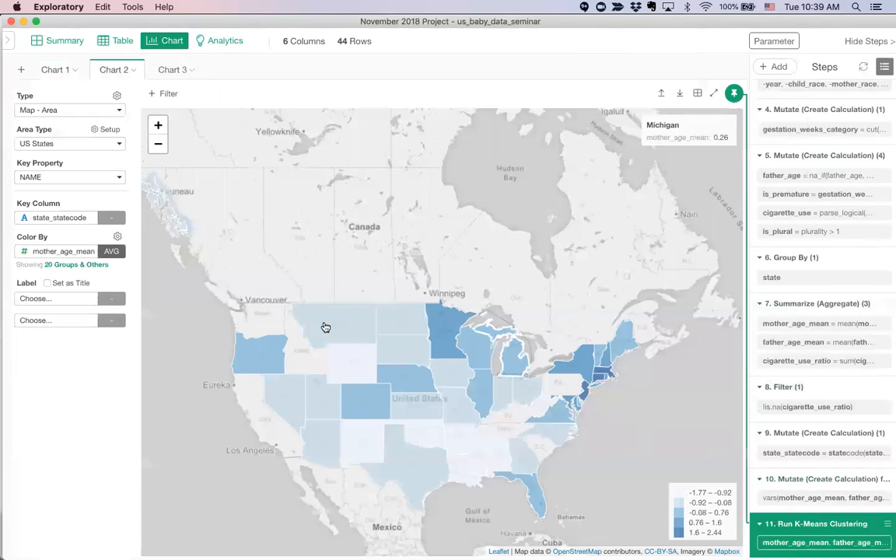
left_click(64, 251)
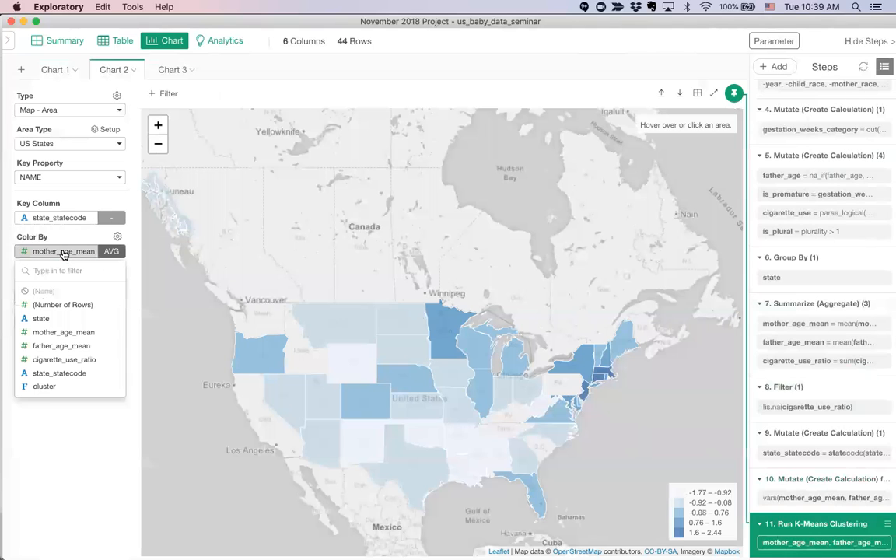
left_click(67, 385)
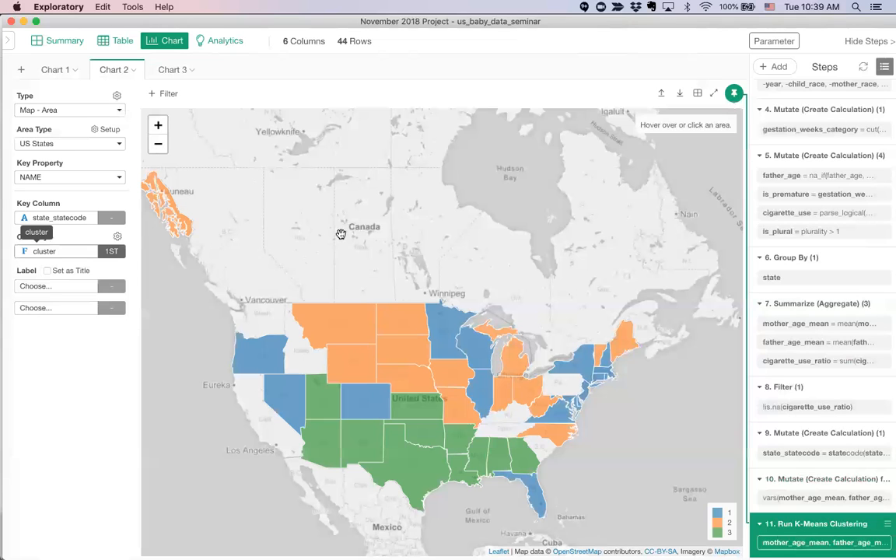
scroll(311, 238, "down", 3)
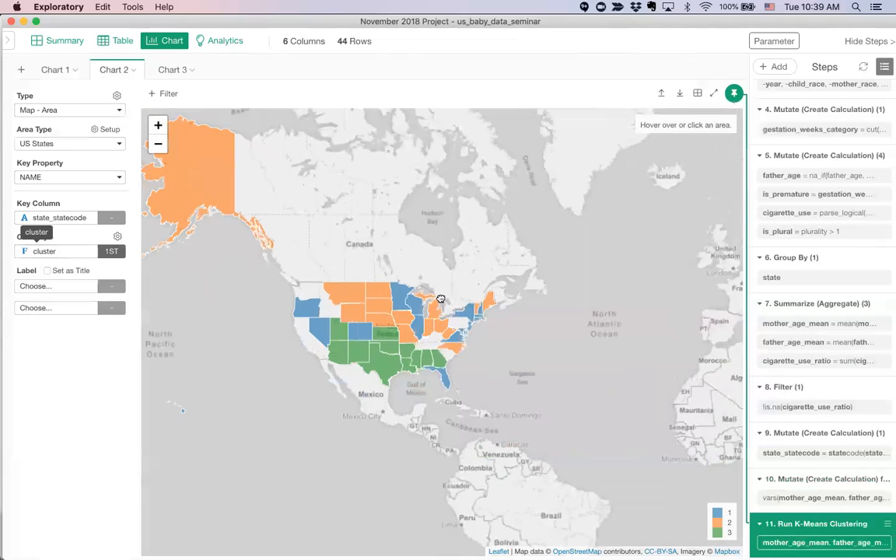
scroll(479, 308, "down", 2)
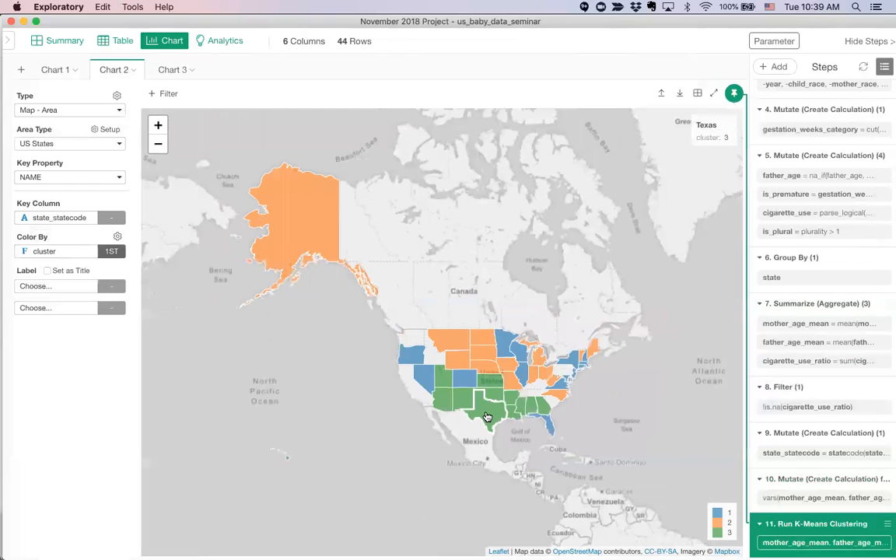
scroll(487, 417, "up", 2)
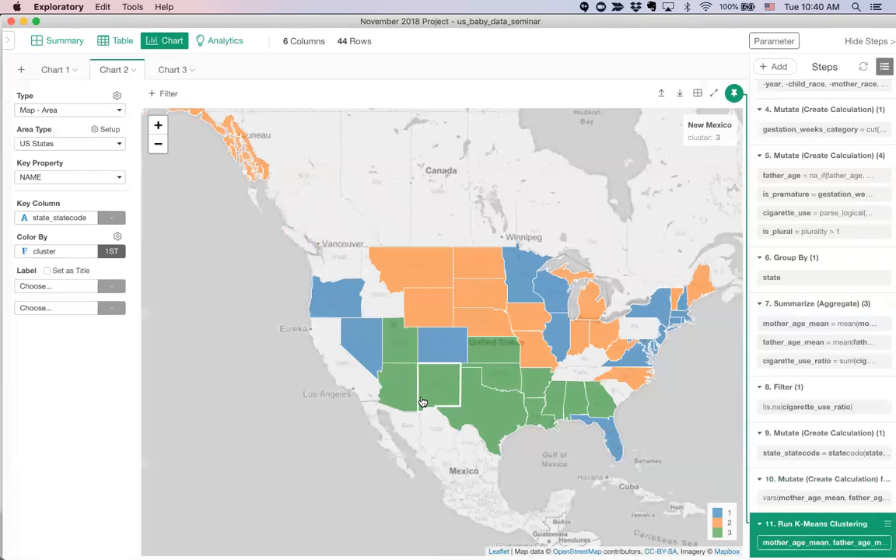
Set the type of Analytics 1 to K-Means Clustering
left_click(172, 71)
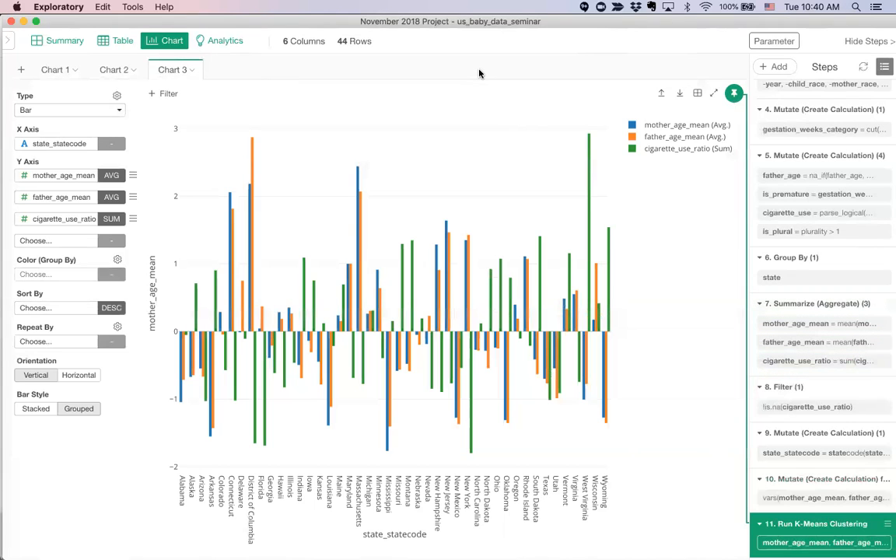
left_click(222, 49)
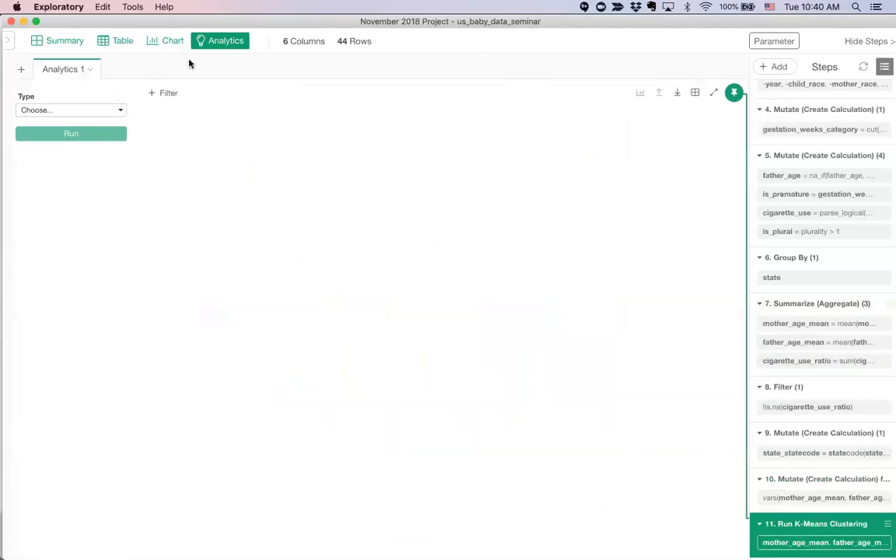
left_click(77, 112)
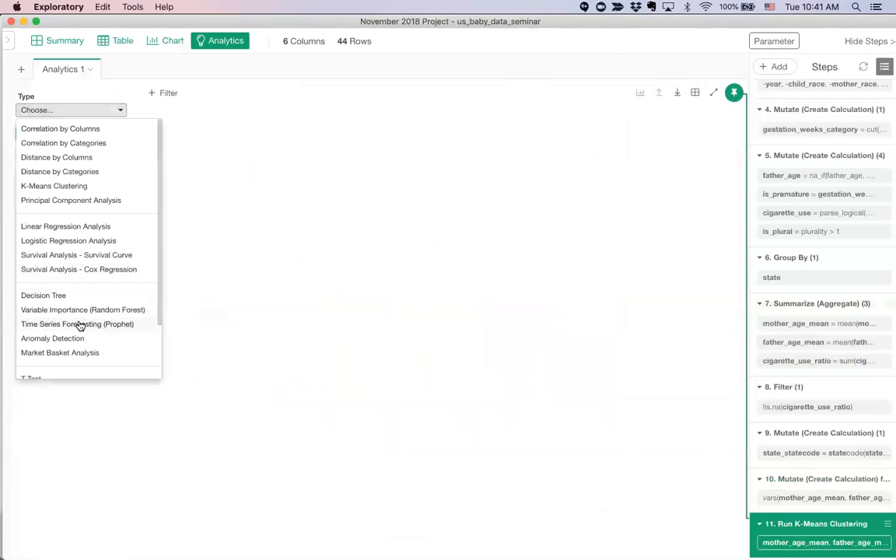
left_click(75, 187)
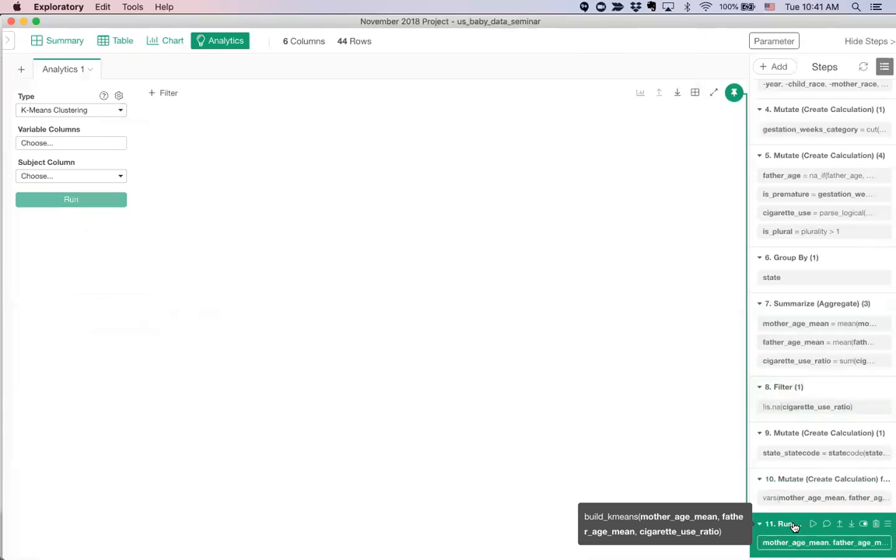
Pin Analytics 1 to step 9, the state_statecode calculation, and check that step's unnormalized values in the data table
left_click(801, 434)
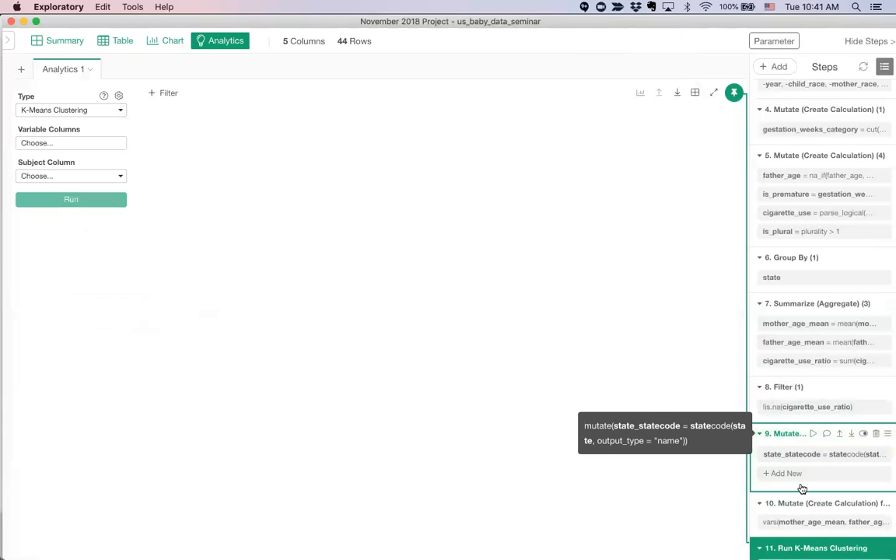
scroll(803, 507, "down", 1)
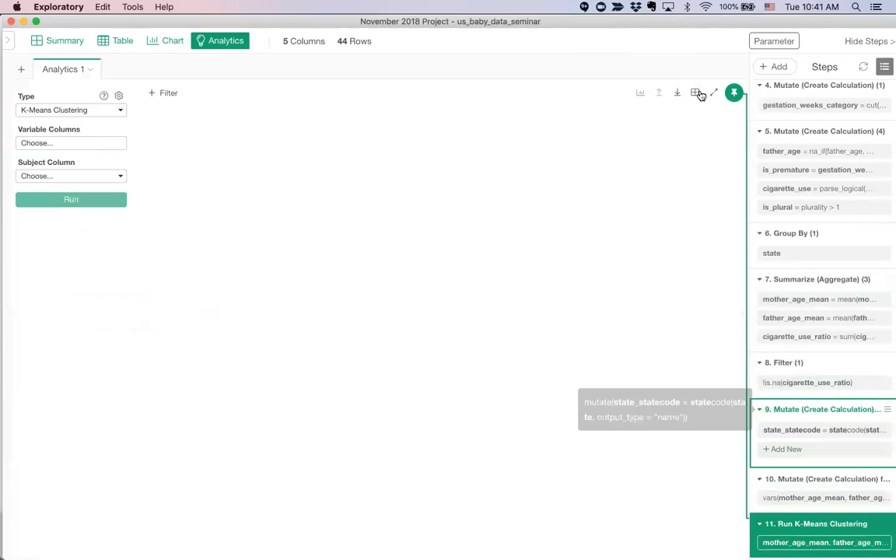
left_click_drag(733, 94, 783, 418)
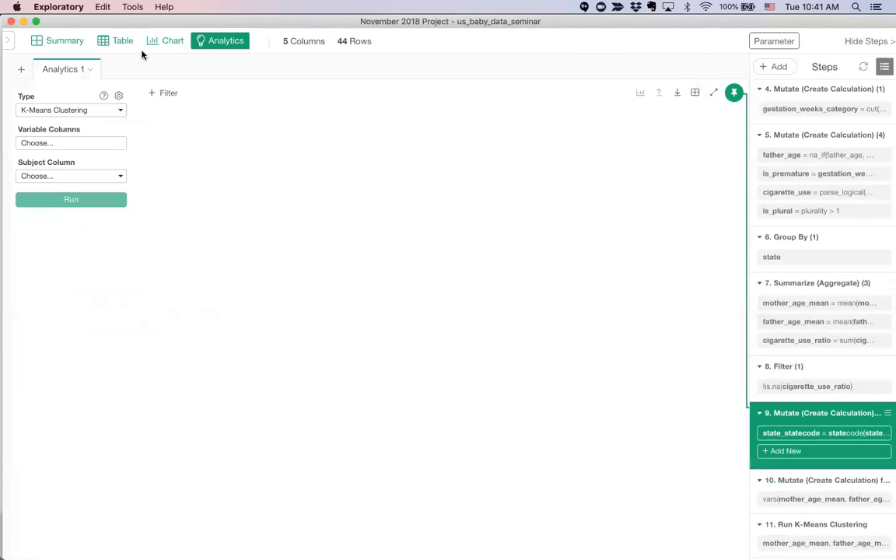
left_click(117, 45)
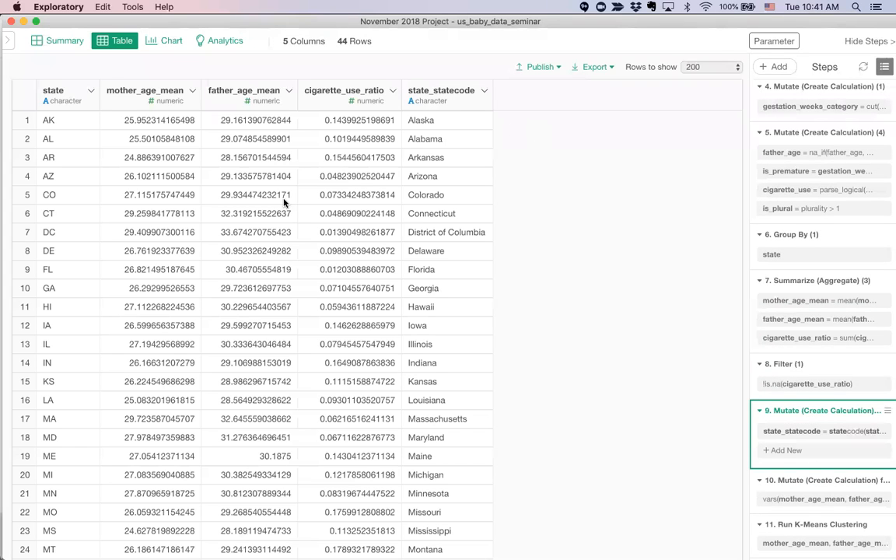
left_click(215, 44)
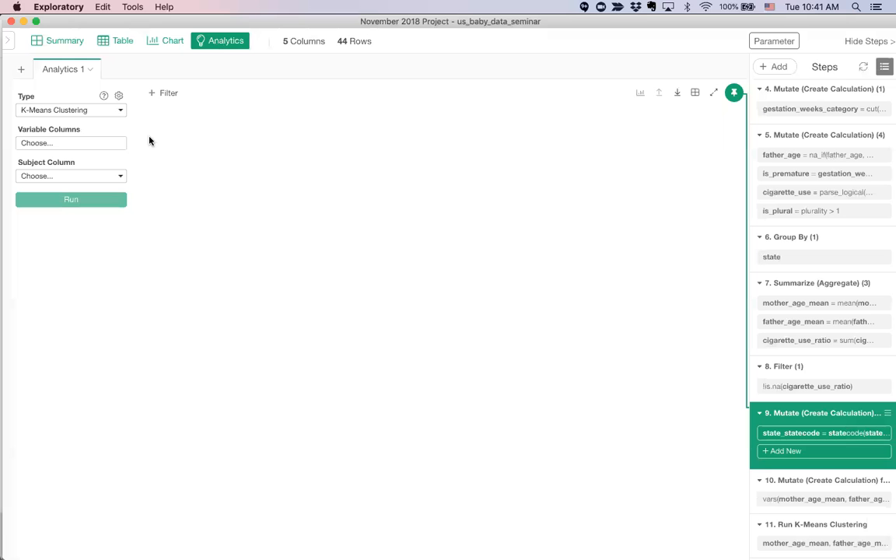
Run K-Means Clustering on mother_age_mean, father_age_mean and cigarette_use_ratio with state_statecode as the subject column
left_click(54, 143)
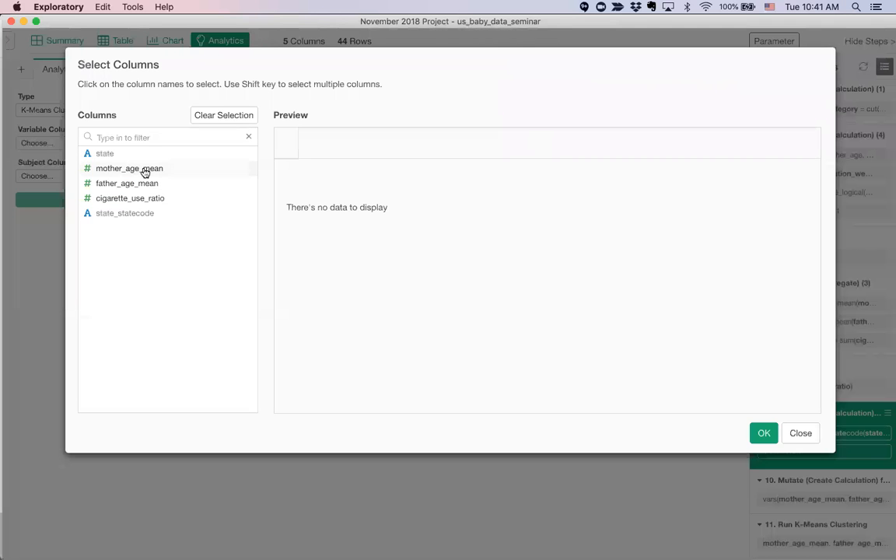
left_click(144, 169)
left_click(142, 198, "shift")
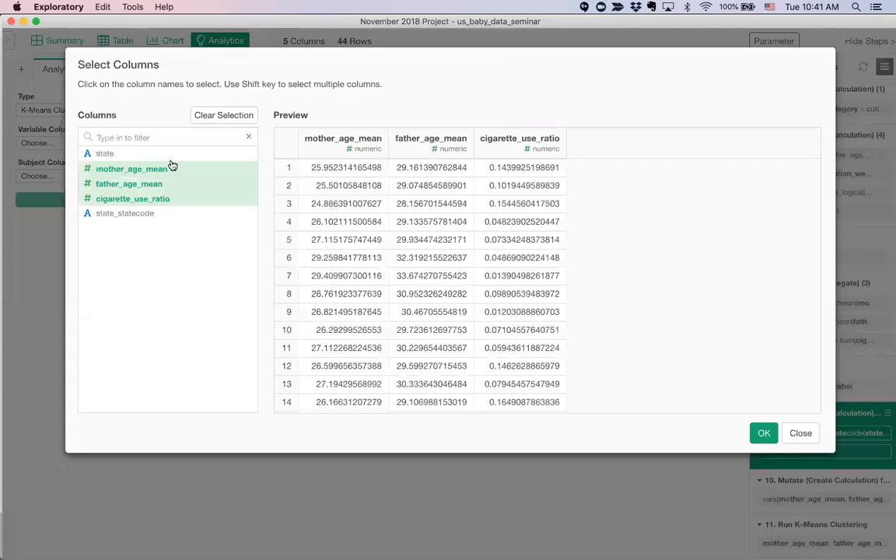
left_click(766, 431)
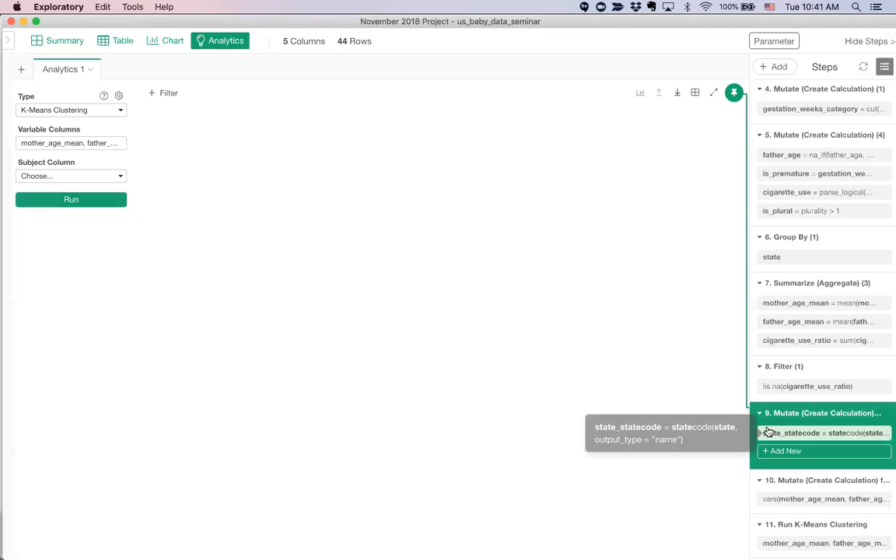
left_click(67, 180)
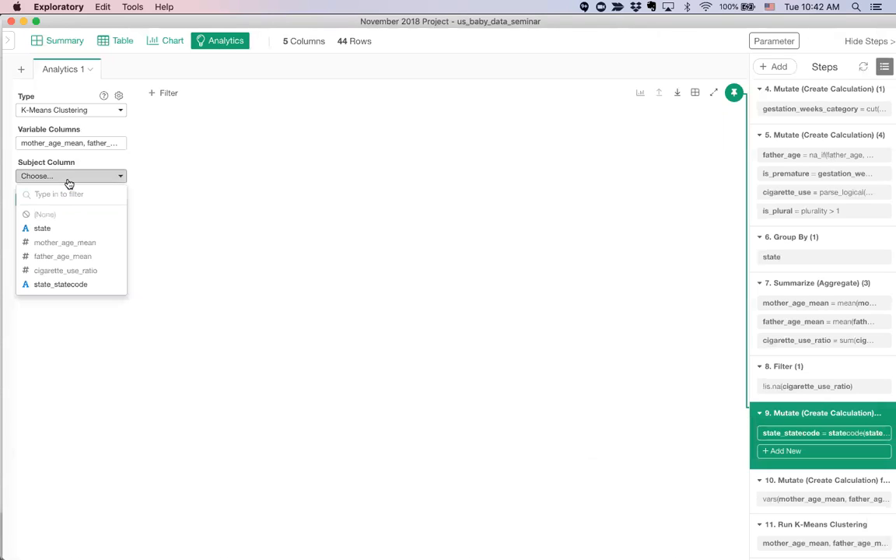
left_click(69, 291)
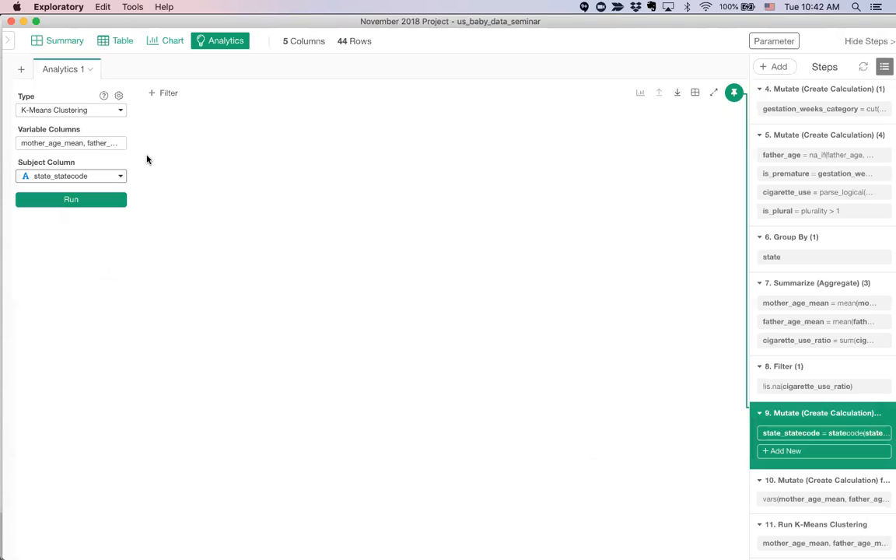
left_click(66, 201)
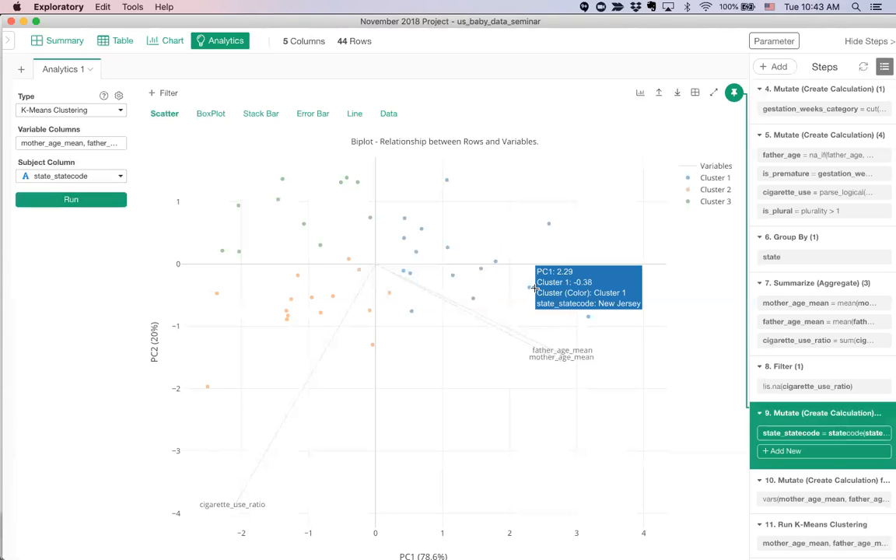
Examine individual states in the biplot against the father_age_mean, mother_age_mean and cigarette_use_ratio directions for each cluster
mouse_move(586, 312)
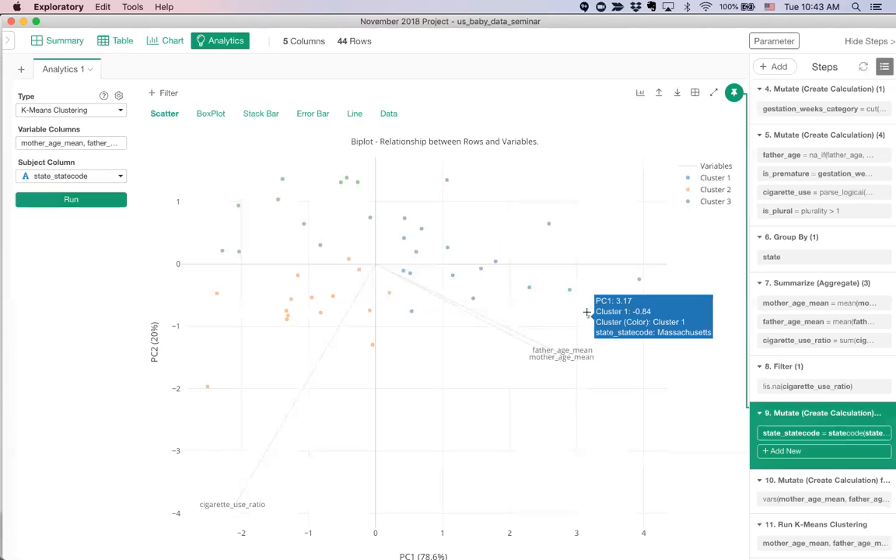
mouse_move(639, 283)
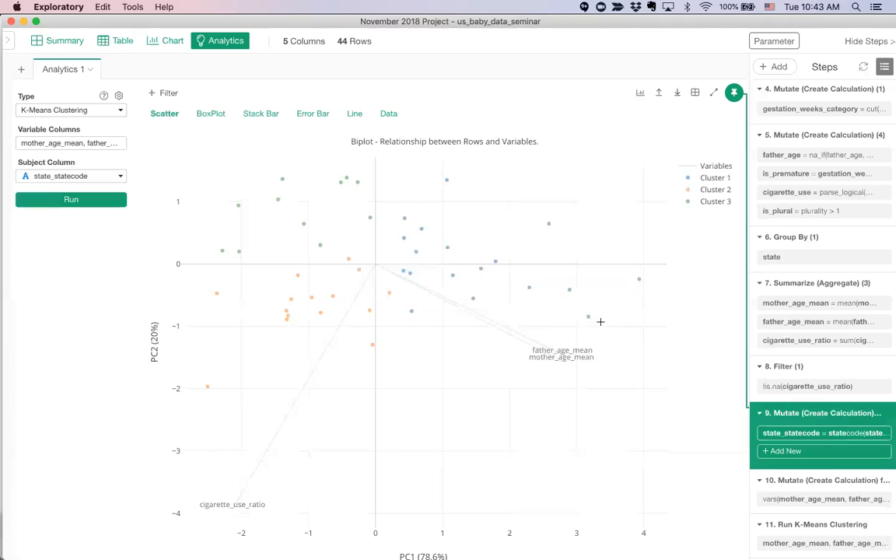
mouse_move(561, 364)
mouse_move(612, 296)
mouse_move(269, 196)
mouse_move(296, 314)
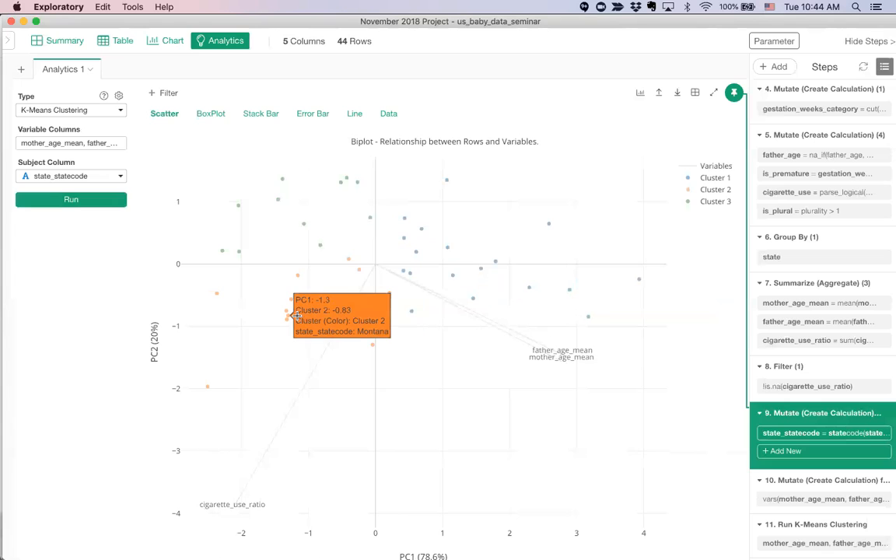
mouse_move(342, 298)
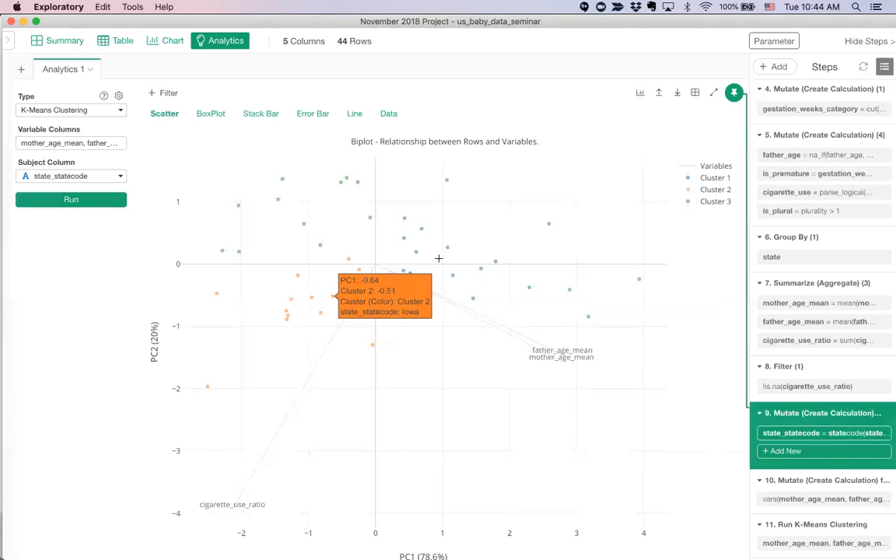
mouse_move(483, 280)
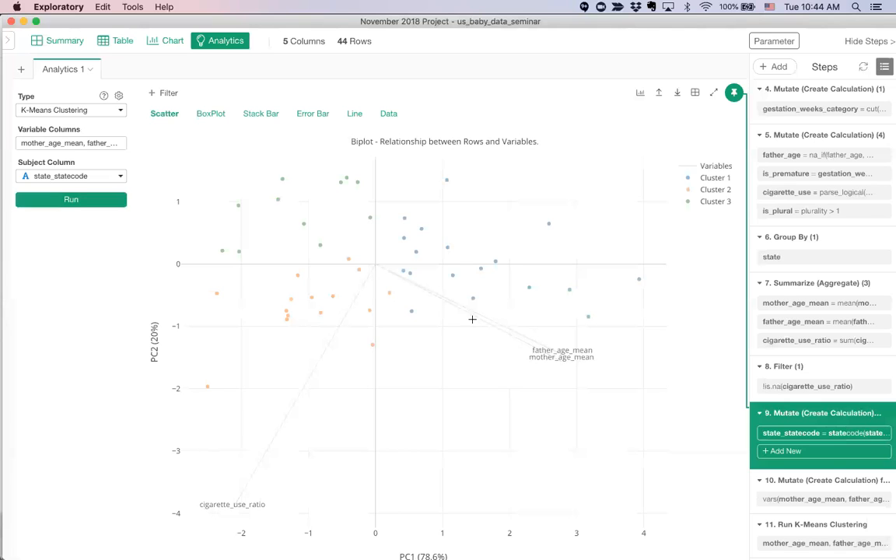
mouse_move(366, 267)
mouse_move(356, 335)
mouse_move(554, 354)
mouse_move(225, 513)
Compare each variable's distribution by cluster in the box plot and return to the biplot scatter
left_click(205, 117)
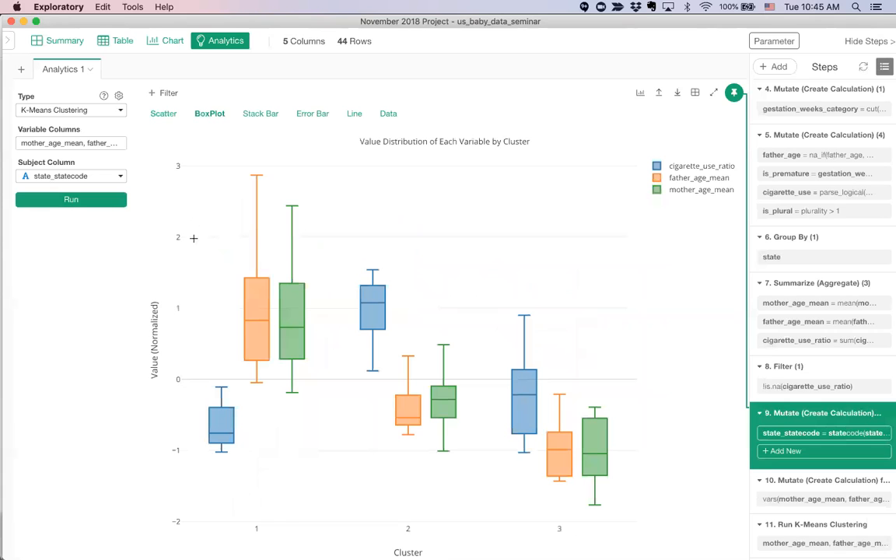
mouse_move(242, 356)
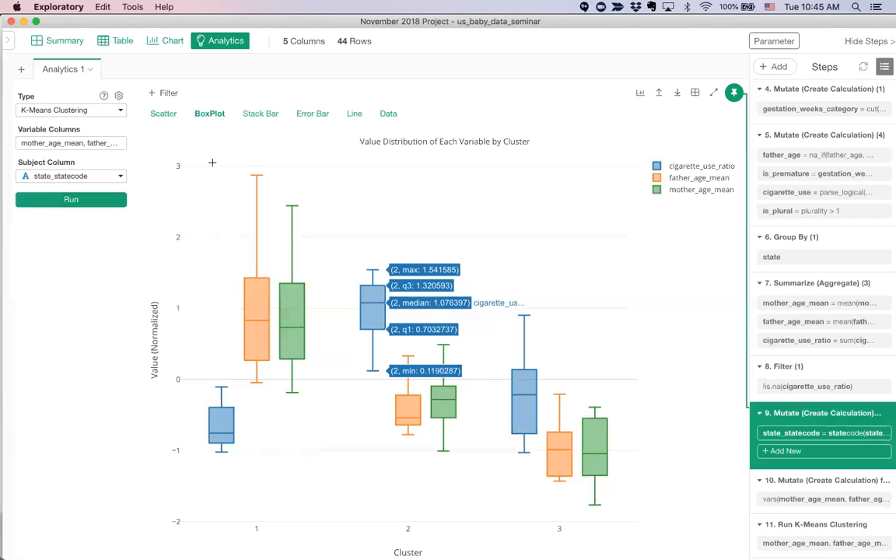
left_click(164, 115)
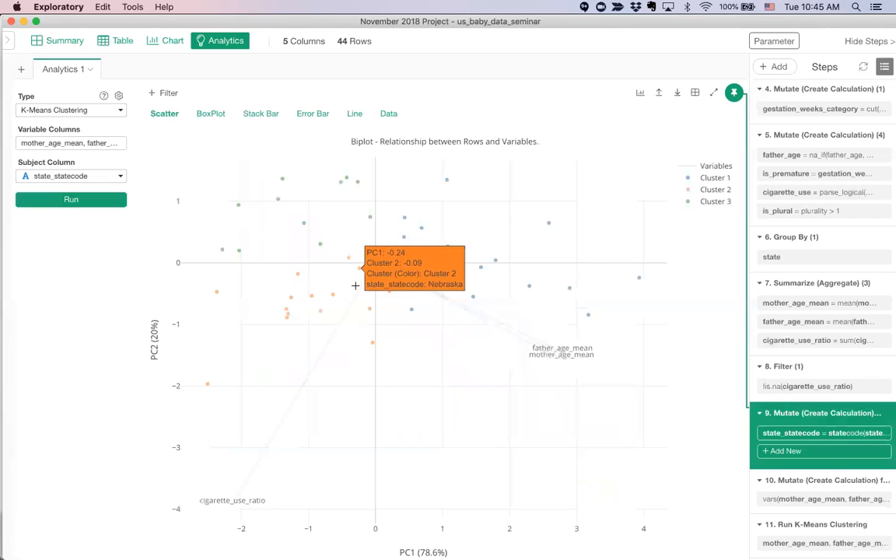
Compare the normalized distributions of cigarette_use_ratio, father_age_mean and mother_age_mean across the three clusters in the box plot
mouse_move(297, 301)
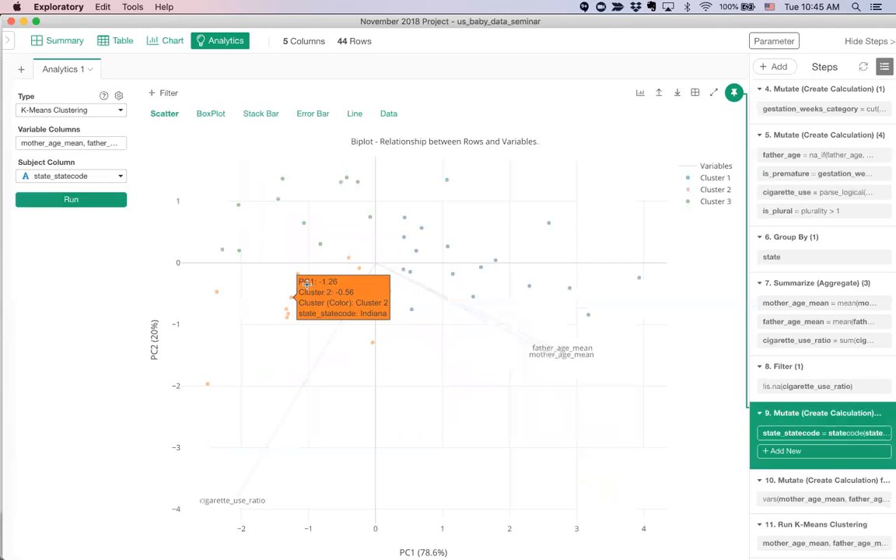
left_click(220, 120)
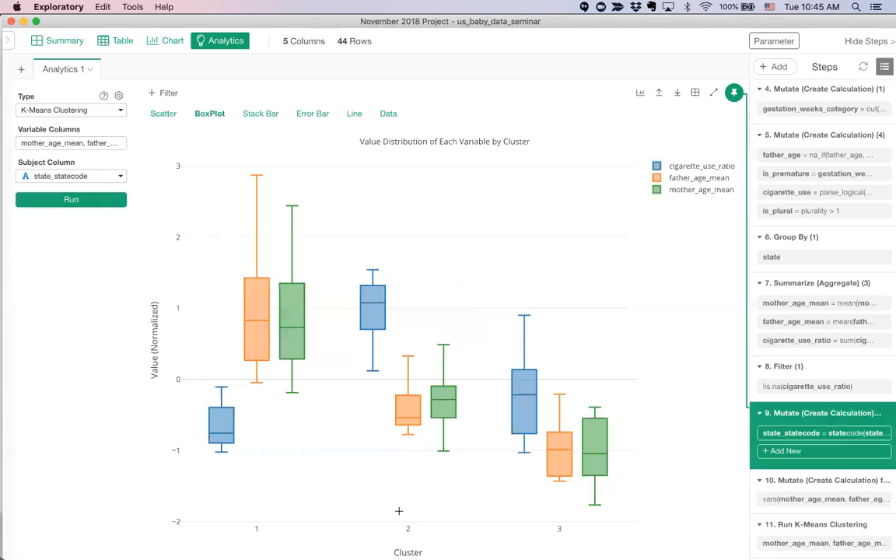
mouse_move(373, 317)
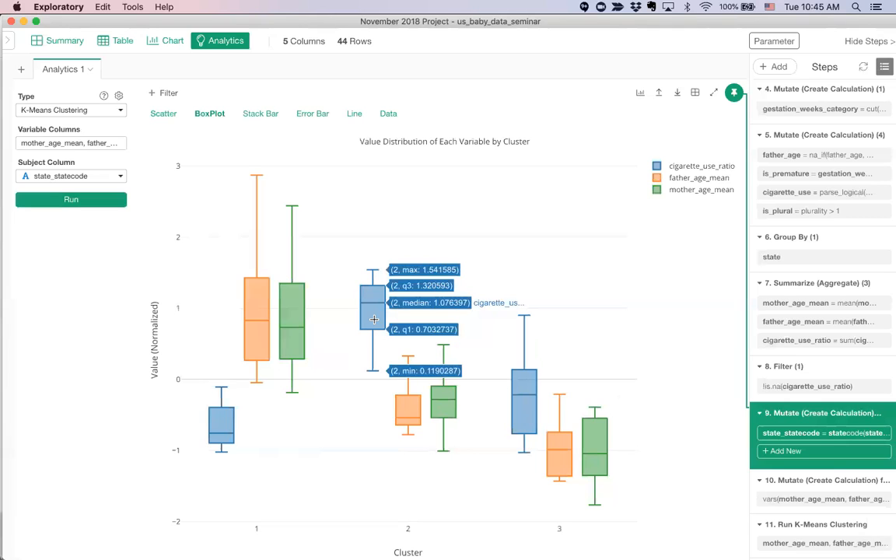
mouse_move(420, 414)
mouse_move(589, 458)
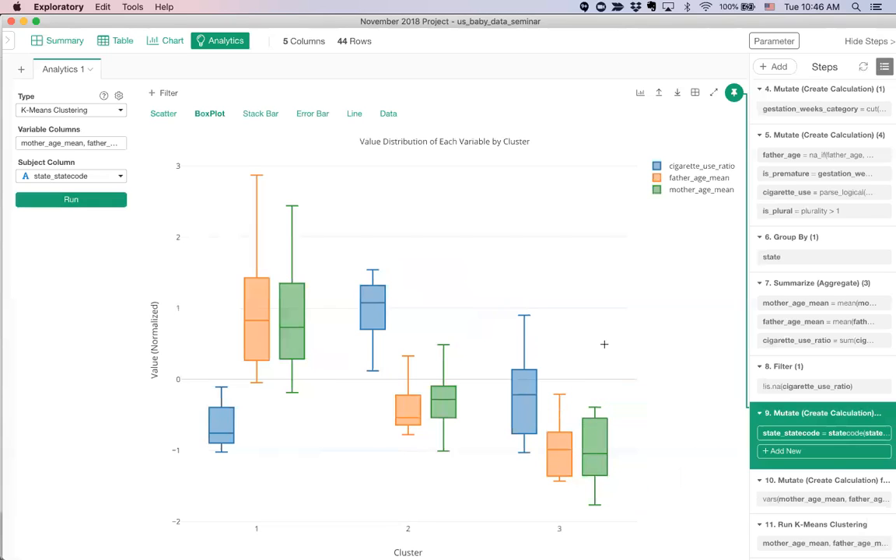
mouse_move(523, 400)
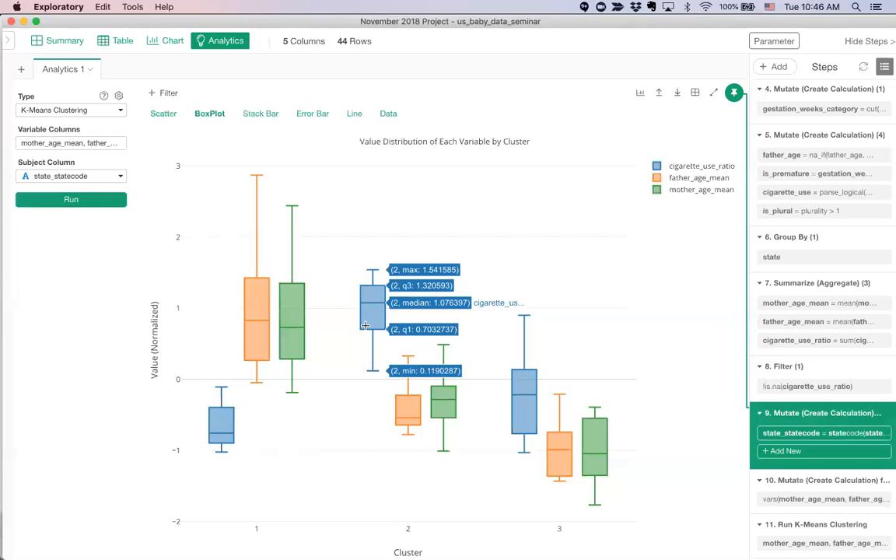
Examine which states make up each cluster in the stacked bar chart and review the available subject columns
left_click(262, 114)
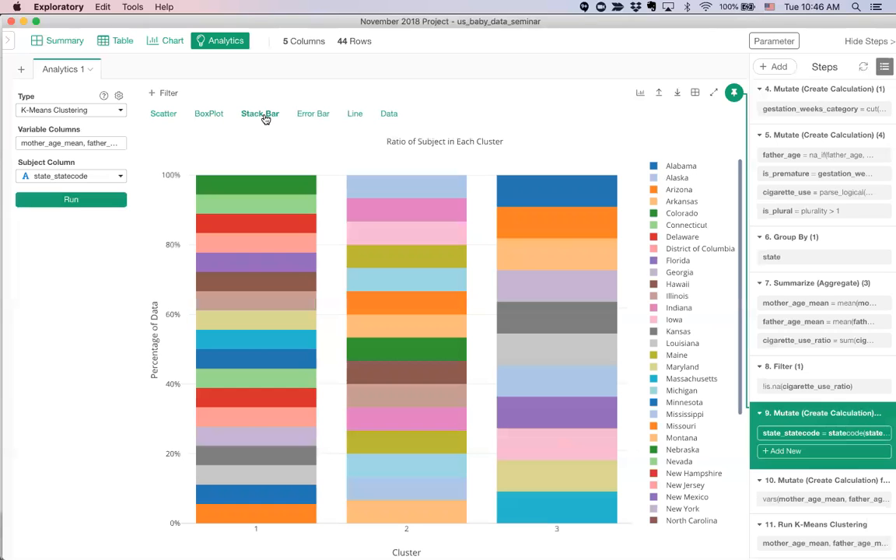
mouse_move(542, 259)
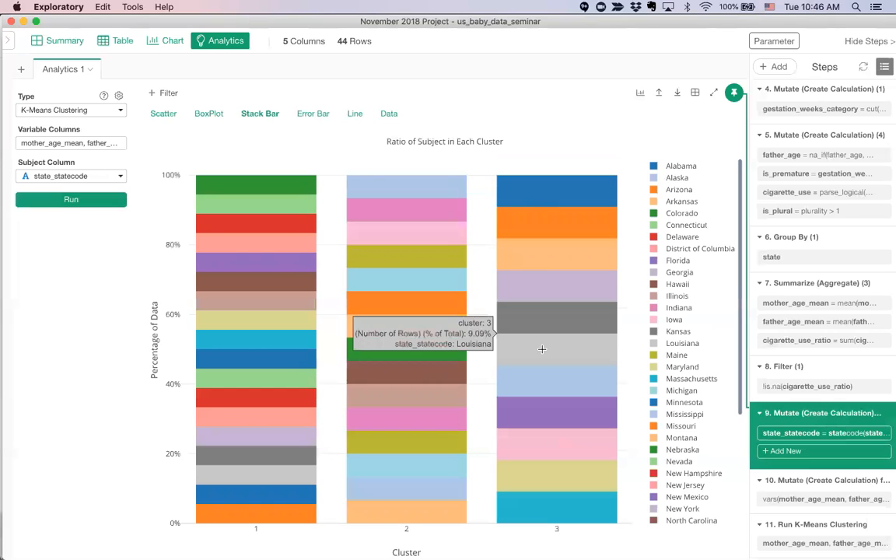
mouse_move(544, 198)
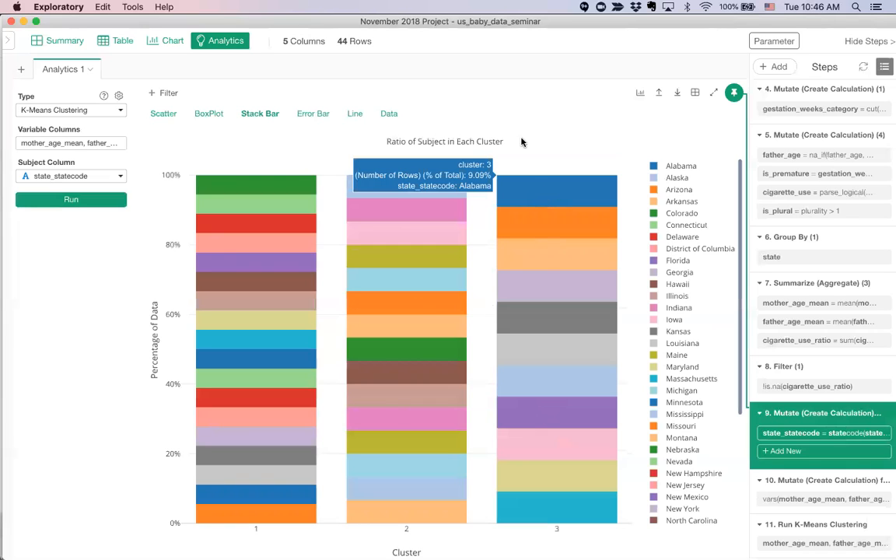
left_click(108, 177)
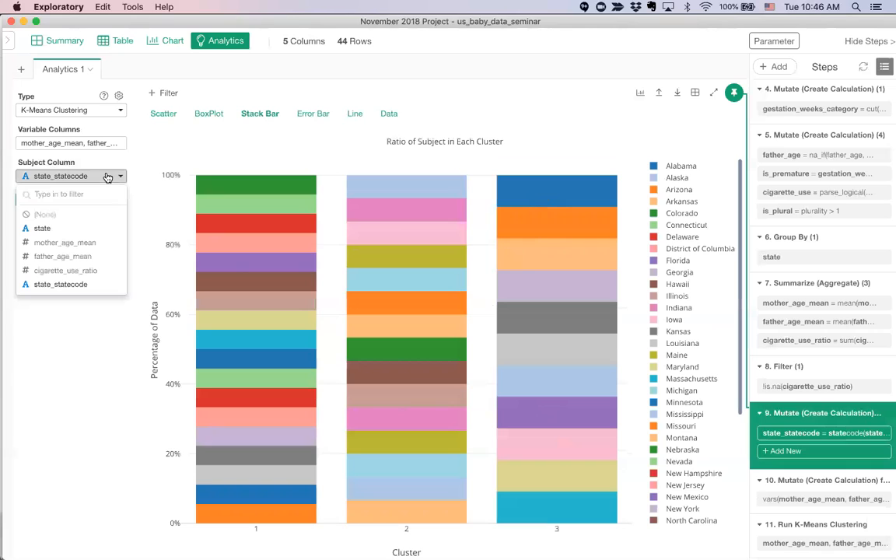
left_click(108, 177)
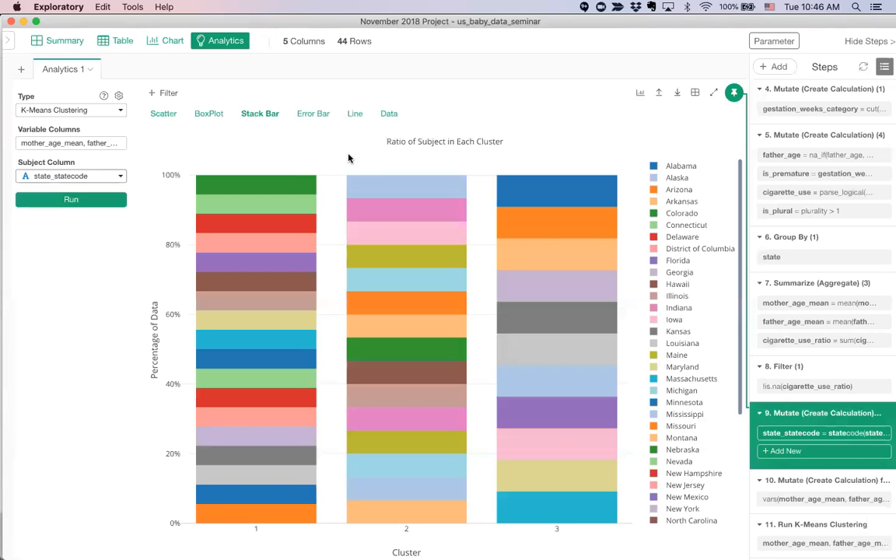
left_click(120, 176)
left_click(120, 176)
Compare each variable's mean by cluster in the error bar chart and review the available error bar types without changing them
left_click(323, 114)
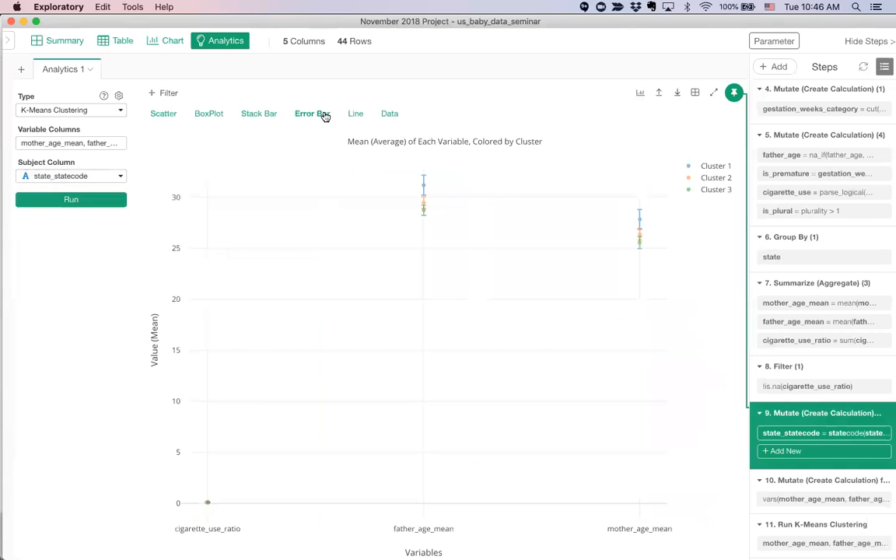
mouse_move(423, 182)
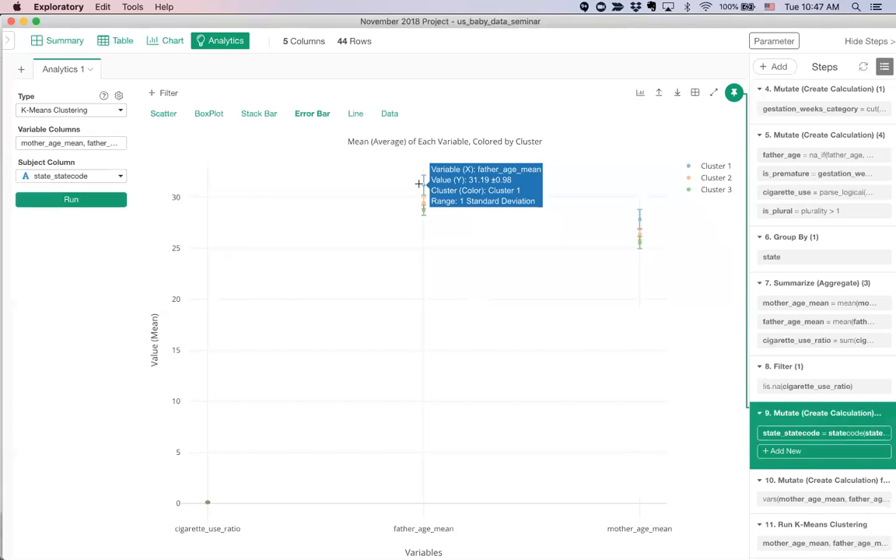
left_click(119, 96)
scroll(185, 216, "down", 5)
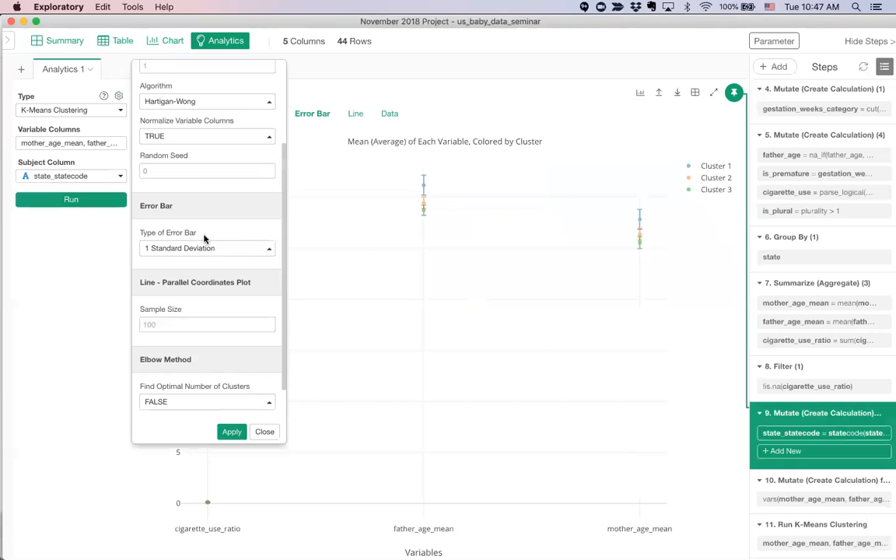
left_click(175, 214)
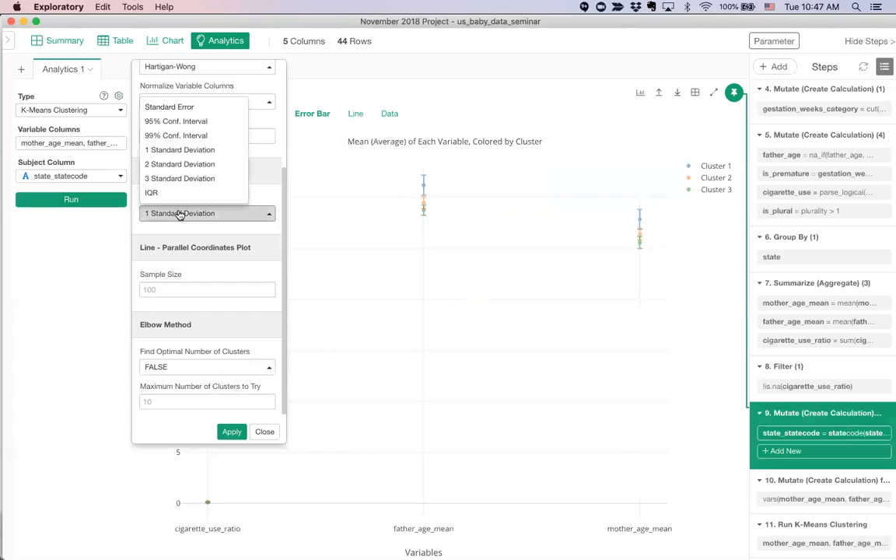
left_click(180, 216)
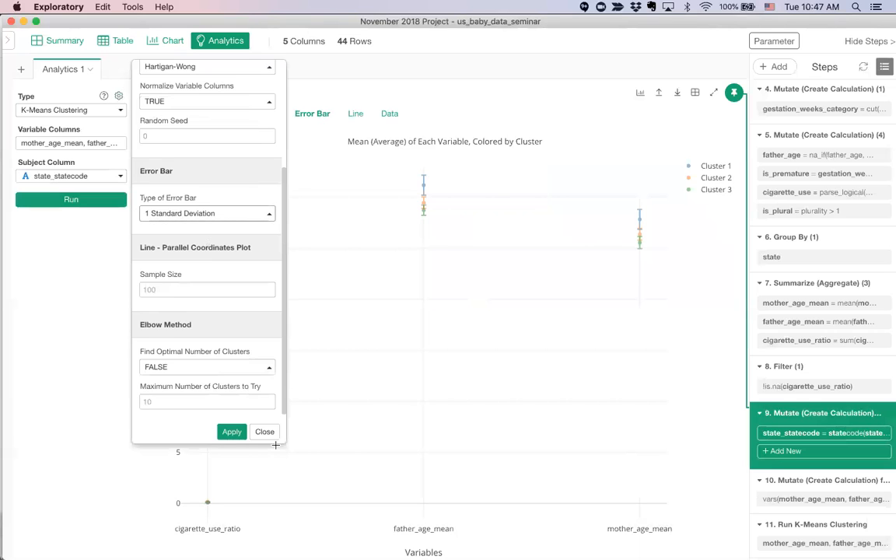
left_click(265, 432)
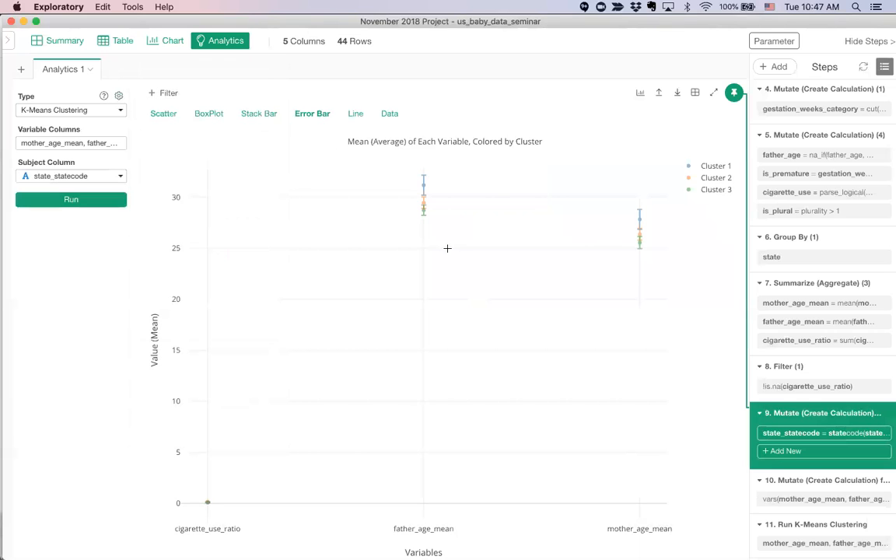
Trace each cluster's lines across the three variables in the parallel coordinates plot, and return to the biplot scatter
left_click(354, 114)
mouse_move(185, 229)
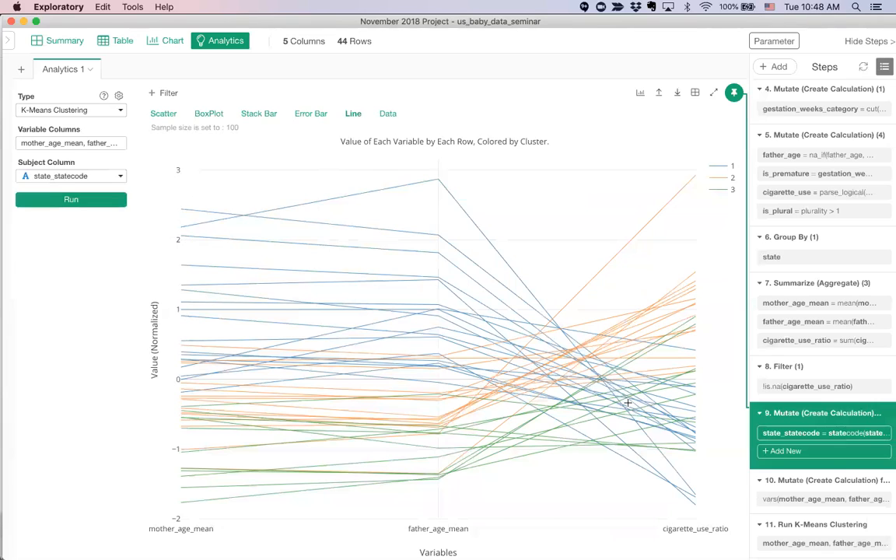
mouse_move(696, 494)
left_click(167, 114)
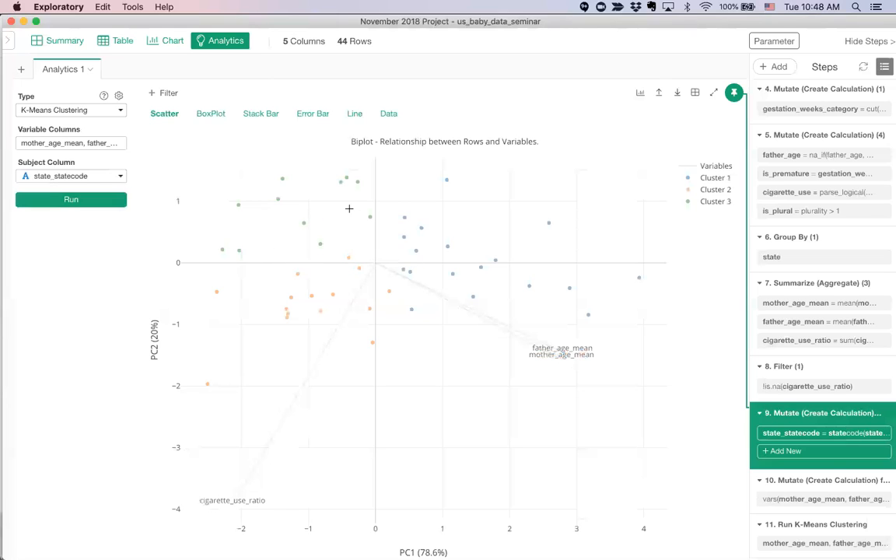
mouse_move(456, 247)
mouse_move(652, 25)
left_mouse_down()
mouse_move(652, 52)
mouse_move(651, 22)
left_mouse_up()
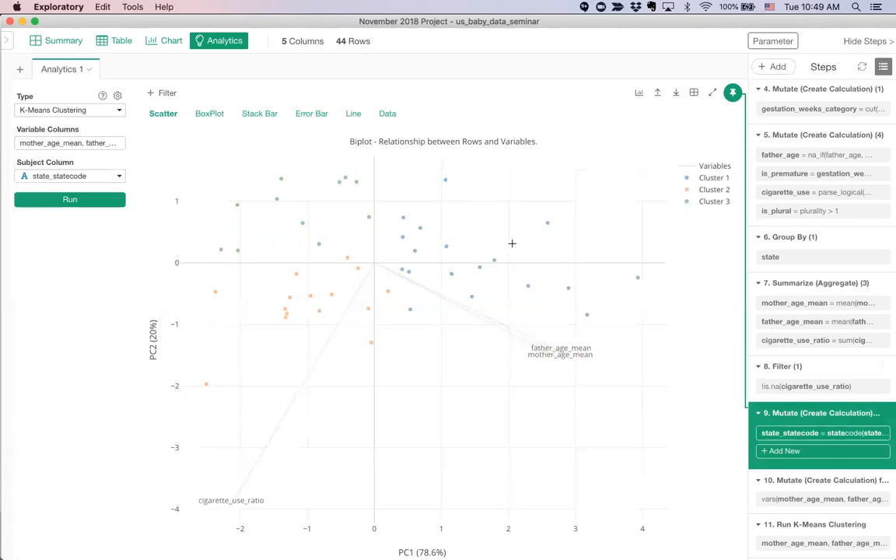
Set Find Optimal Number of Clusters to TRUE for the K-Means analysis and apply it to produce the Elbow Method chart
left_click(117, 97)
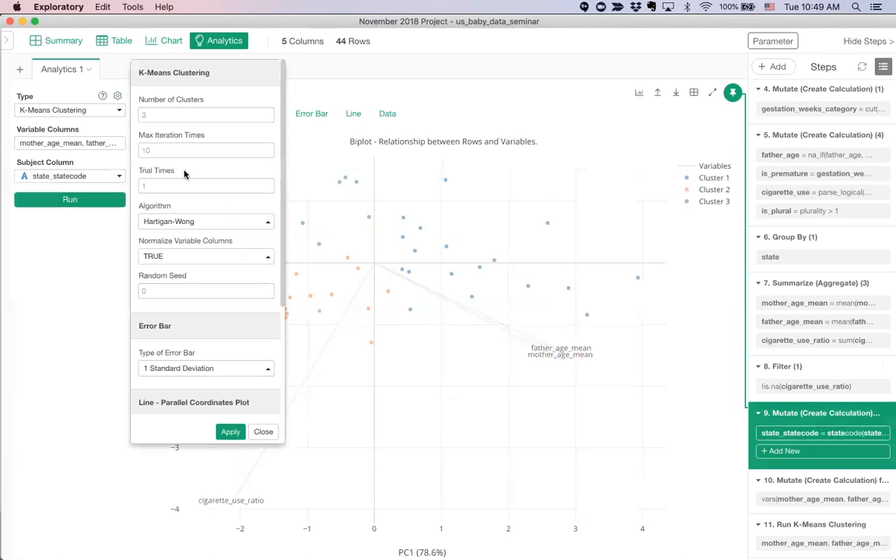
scroll(184, 175, "down", 5)
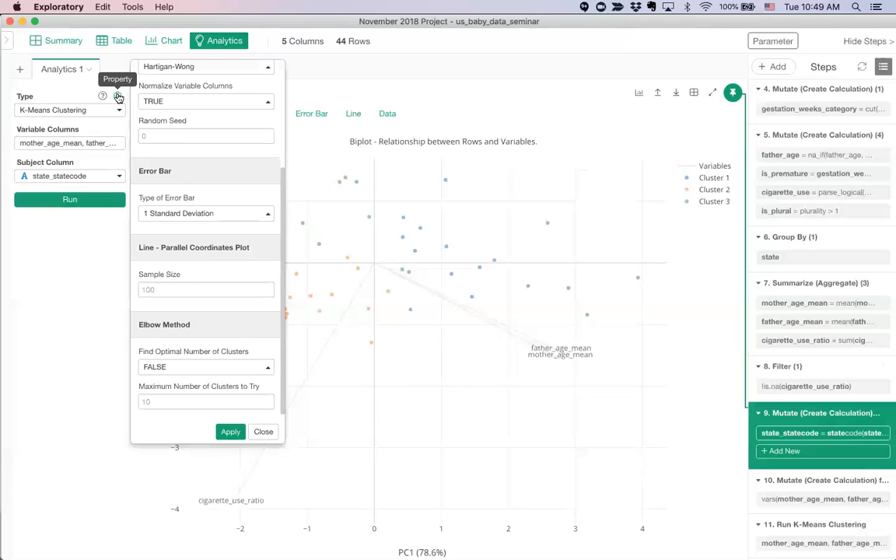
left_click(200, 377)
left_click(175, 347)
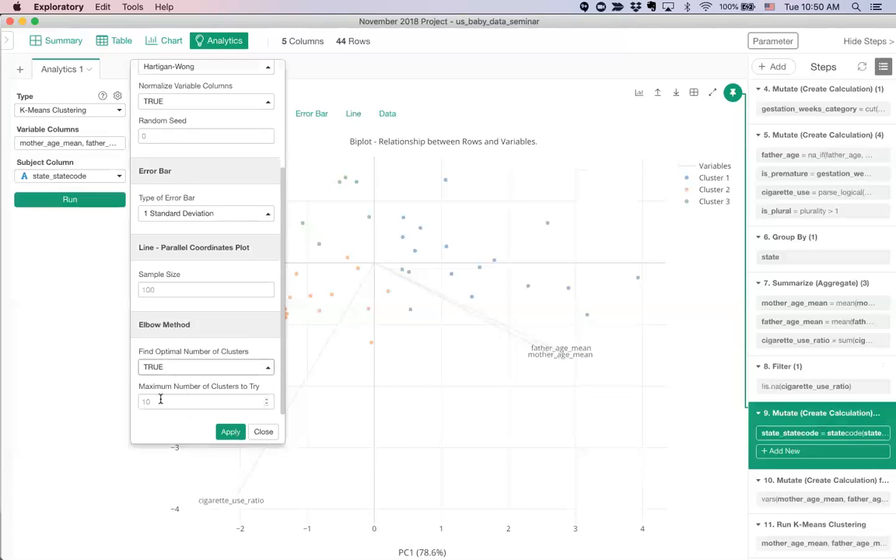
left_click(229, 434)
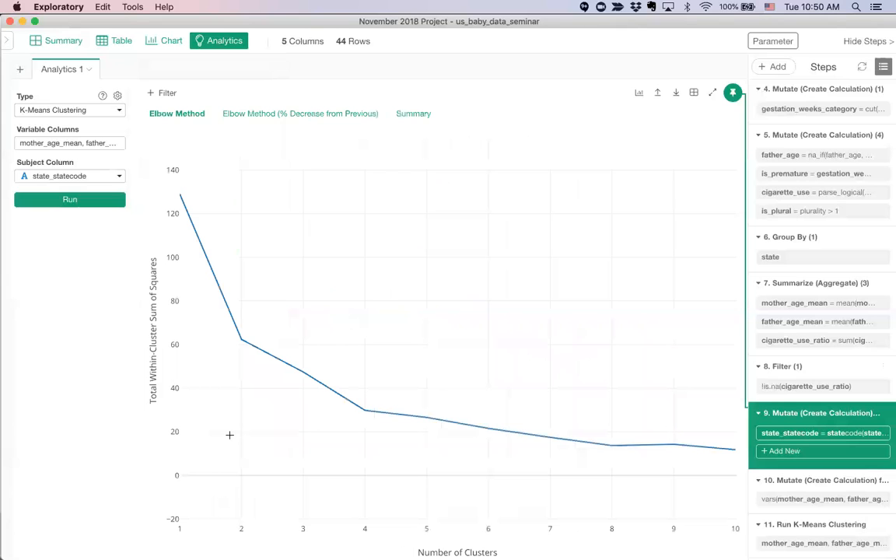
Examine how the total within-cluster sum of squares falls with the number of clusters to locate the elbow
mouse_move(181, 198)
mouse_move(369, 405)
mouse_move(217, 305)
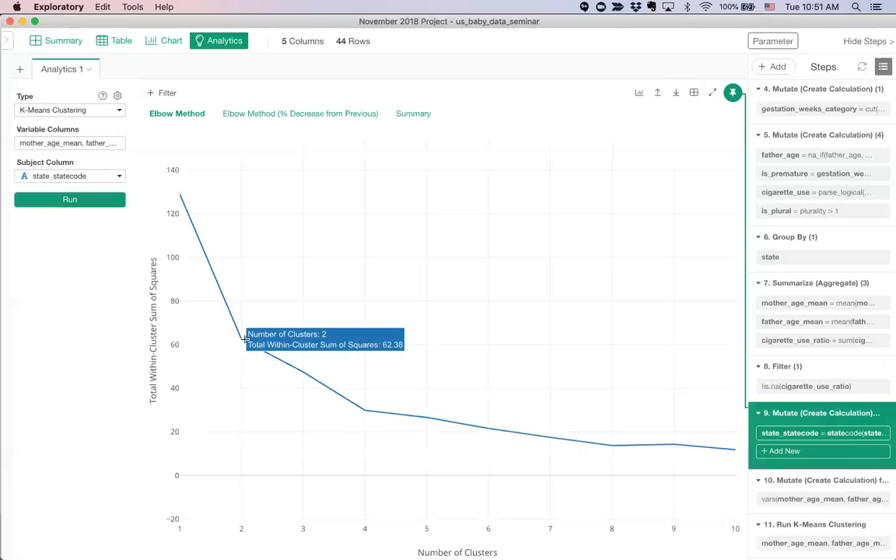
mouse_move(240, 339)
mouse_move(300, 372)
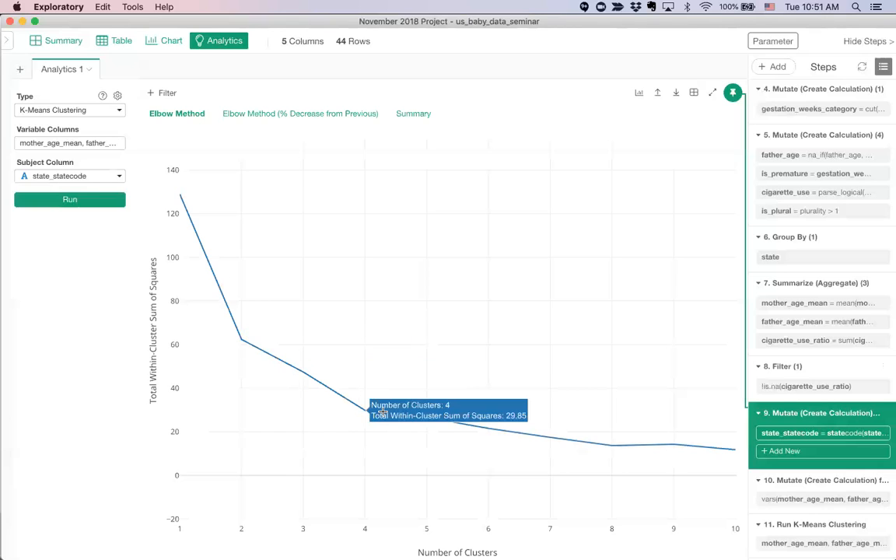
mouse_move(540, 436)
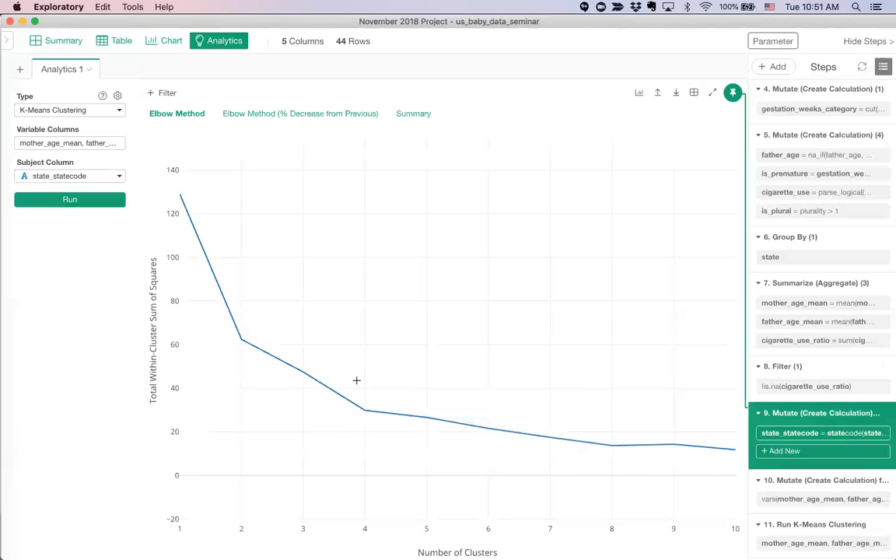
mouse_move(364, 409)
Rerun the K-Means Clustering with 4 clusters and Find Optimal Number of Clusters set to FALSE
left_click(118, 95)
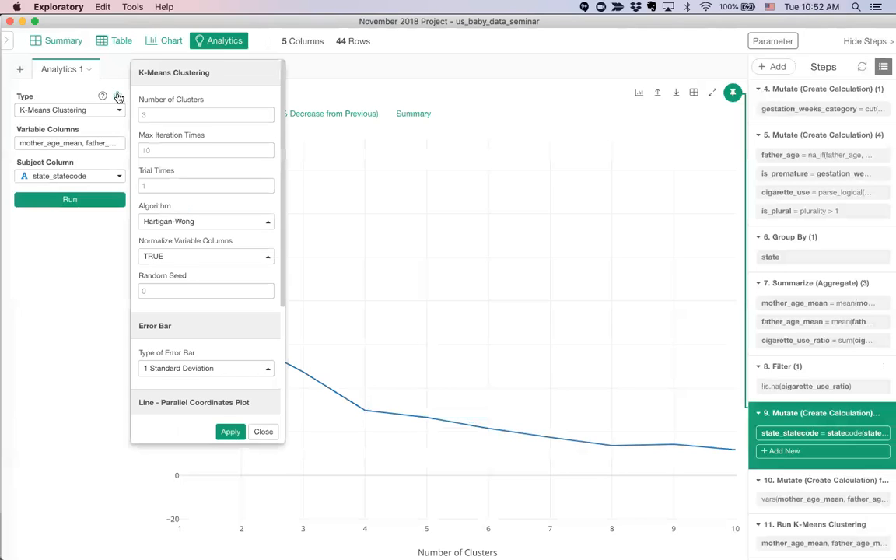
left_click(166, 114)
type("4")
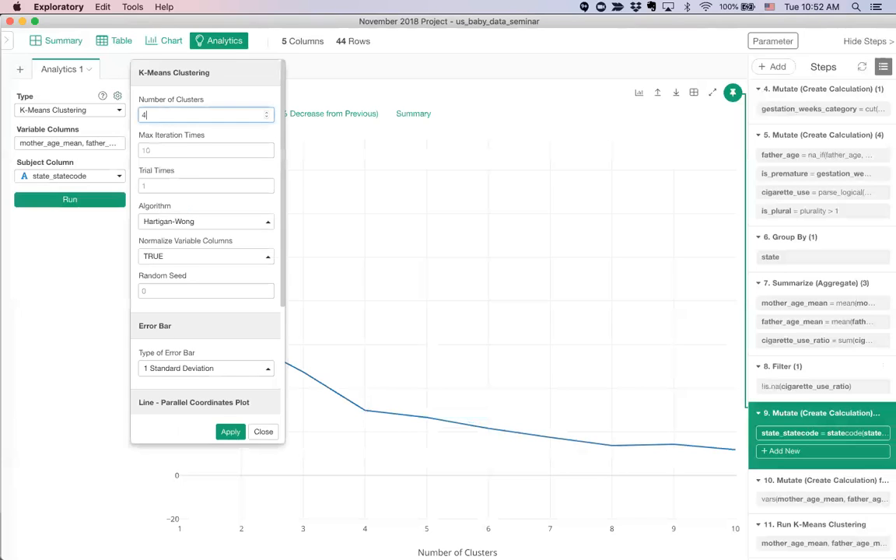
scroll(175, 269, "down", 5)
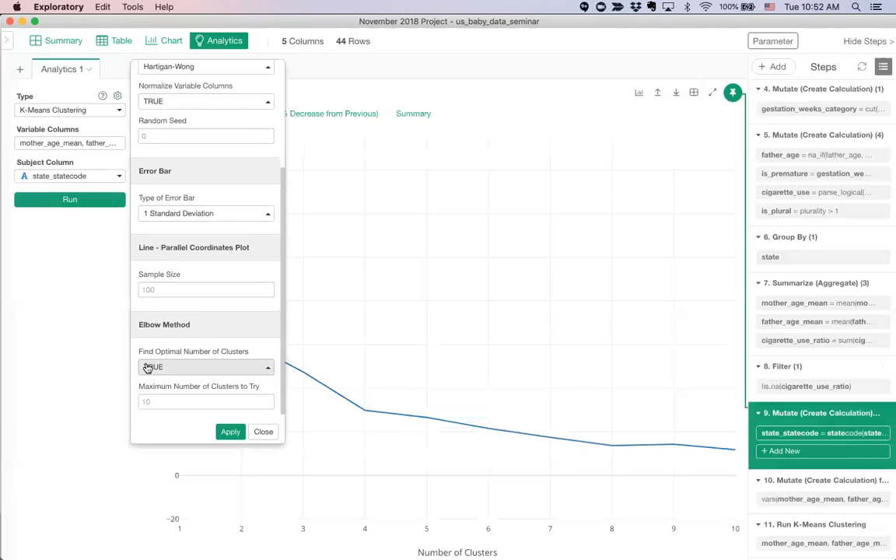
left_click(176, 367)
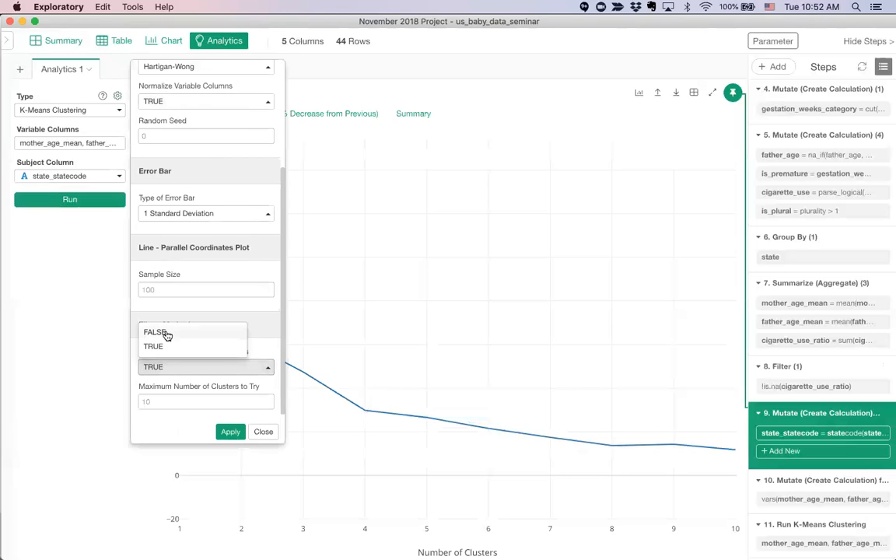
left_click(166, 333)
scroll(183, 344, "up", 5)
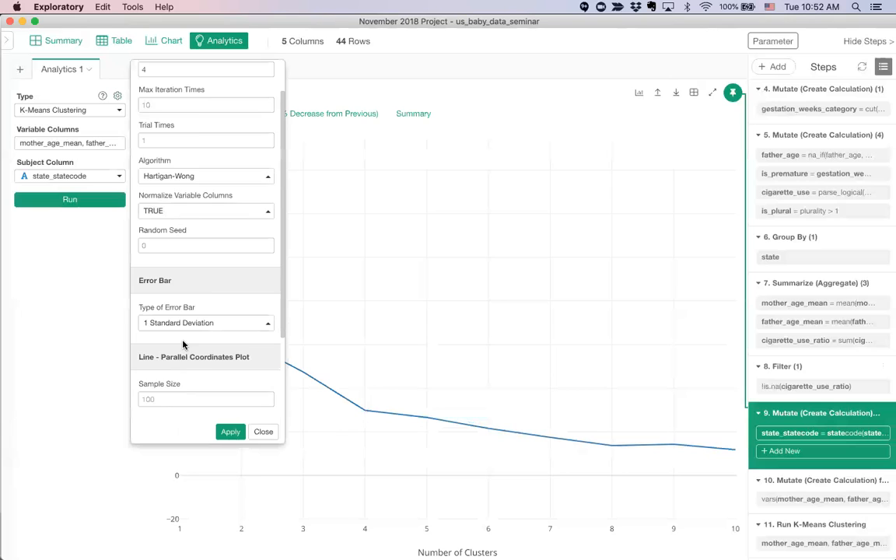
left_click(229, 433)
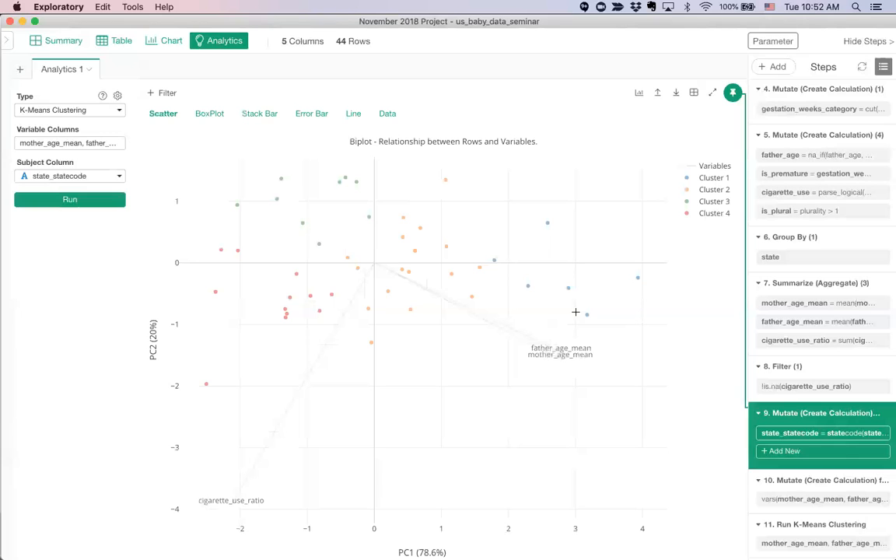
Examine states of the four clusters in the biplot and compare the clusters' variable distributions in the box plot
mouse_move(637, 275)
mouse_move(412, 278)
mouse_move(342, 177)
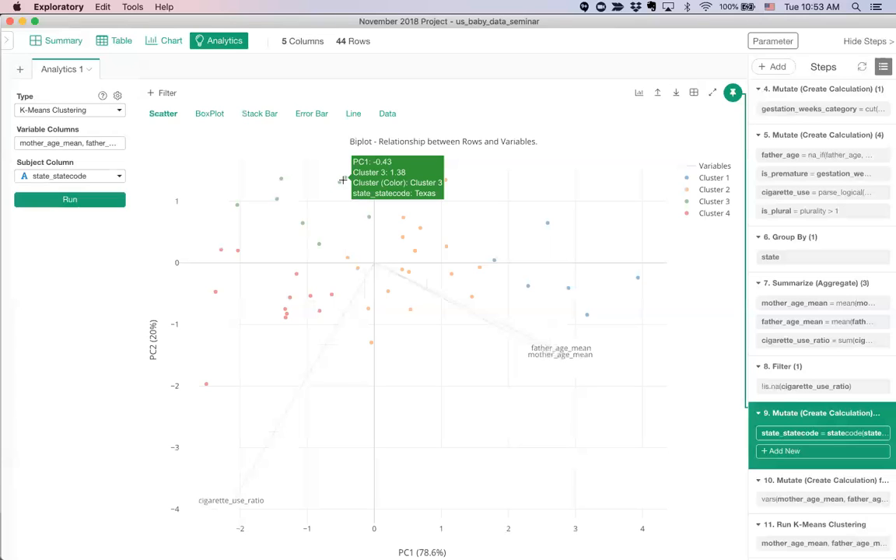
left_click(208, 113)
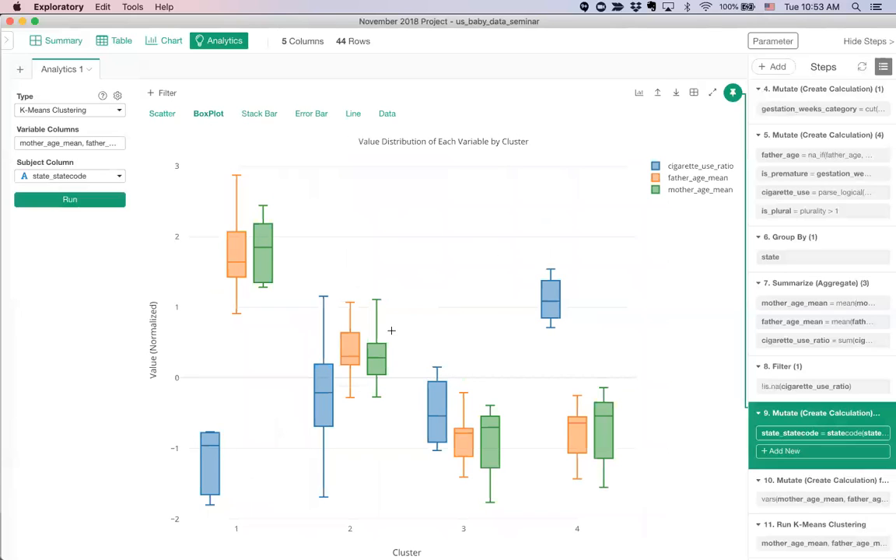
mouse_move(560, 301)
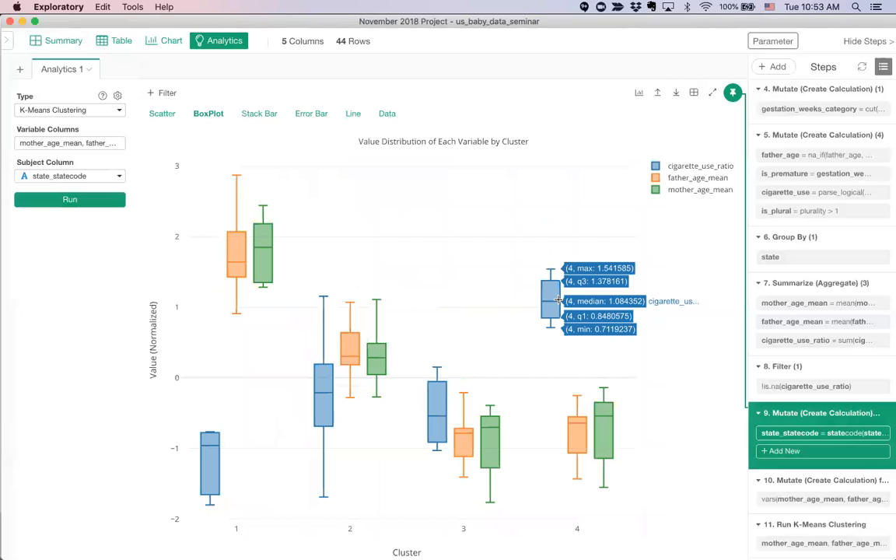
Compare the parent age and cigarette use ratio distributions of clusters 4 and 1 in the box plot
mouse_move(597, 432)
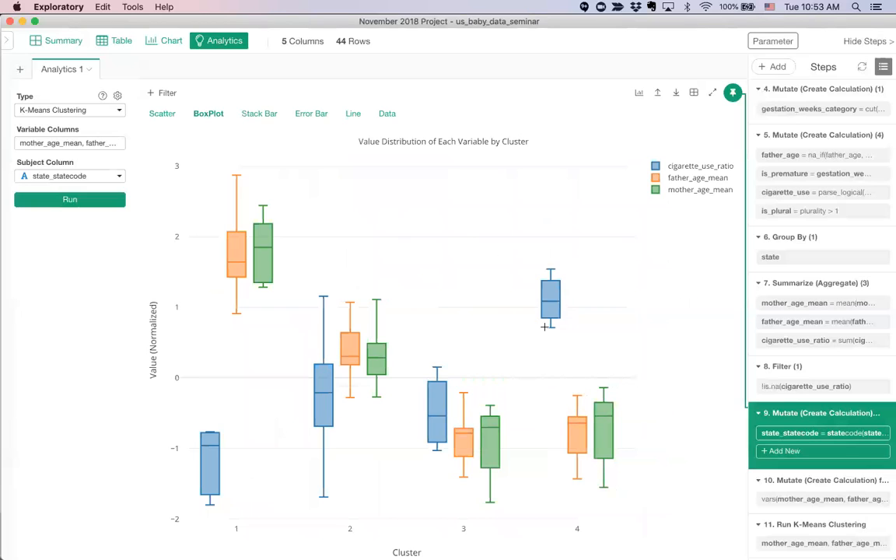
mouse_move(259, 250)
Edit the existing Run K-Means Clustering data step to use 4 clusters and rerun it
left_click(118, 43)
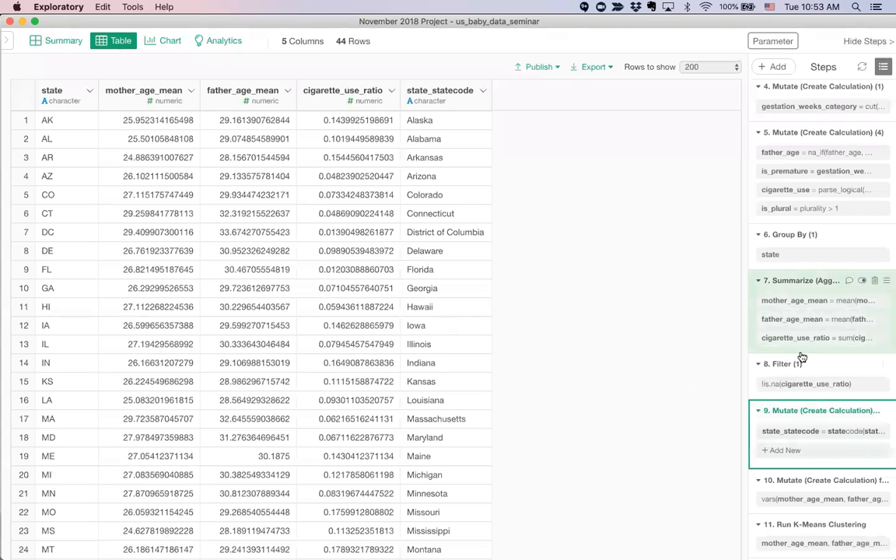
left_click(794, 528)
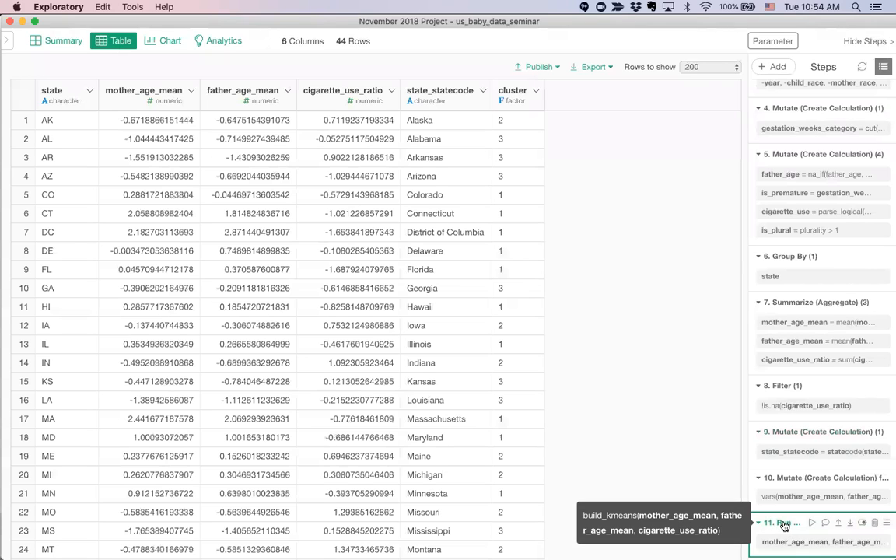
left_click(784, 526)
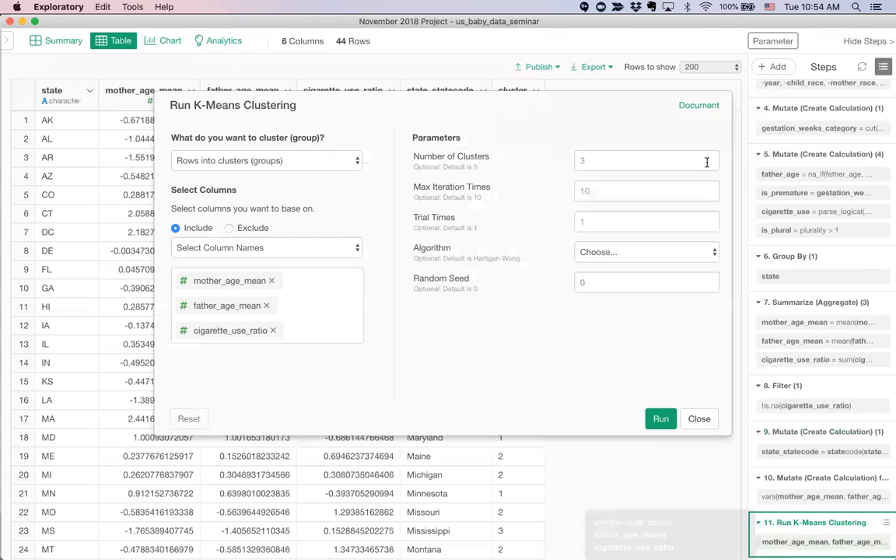
left_click(642, 163)
type("4")
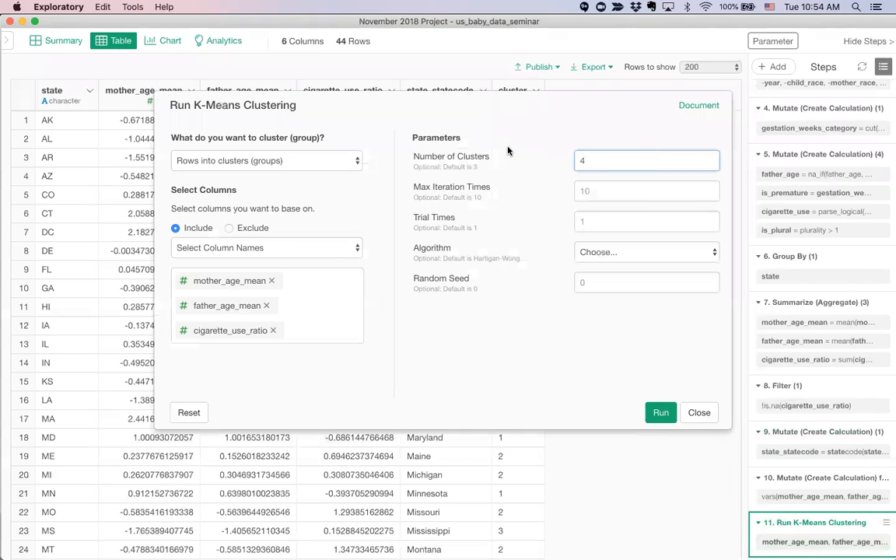
left_click(660, 413)
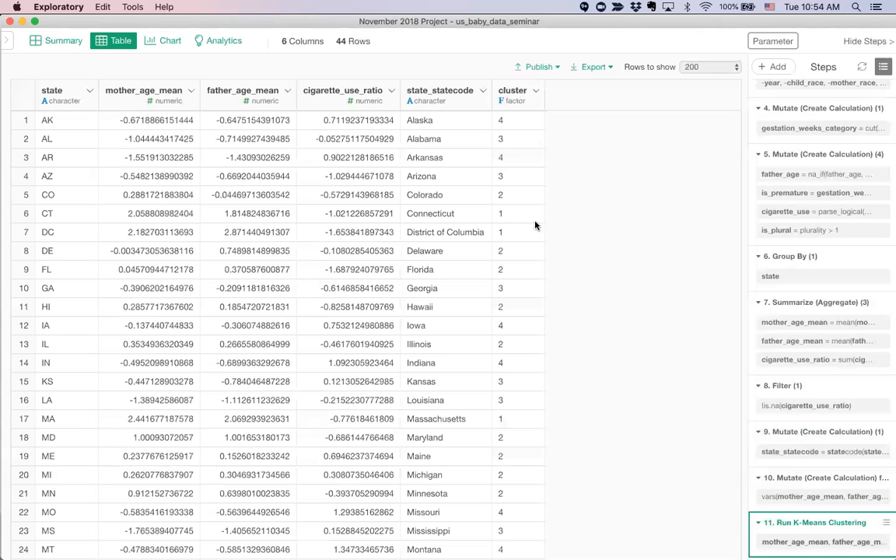
Show the US states area map colored by cluster to see where the four clusters lie geographically
left_click(163, 44)
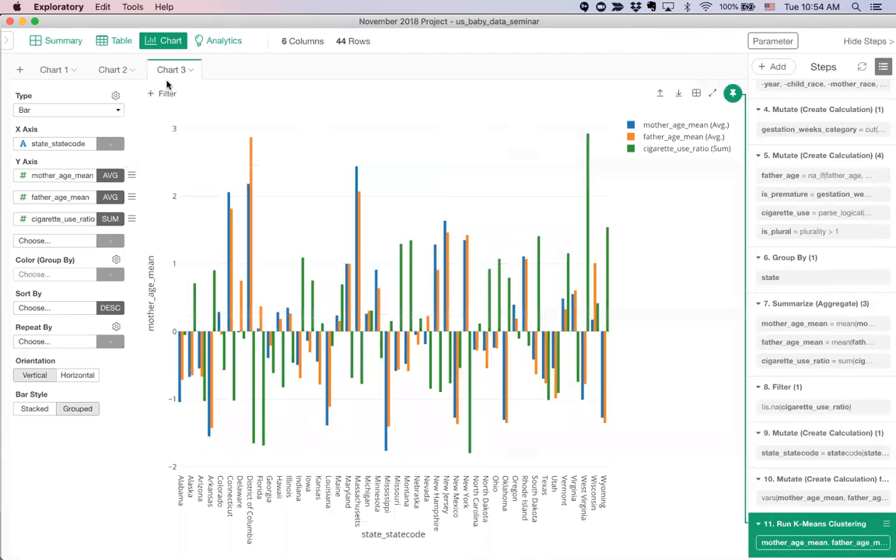
mouse_move(47, 74)
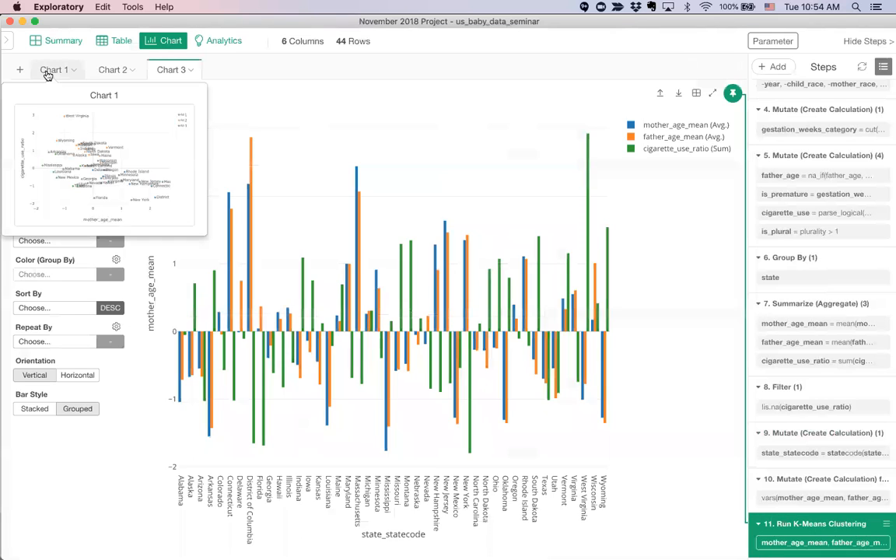
left_click(107, 71)
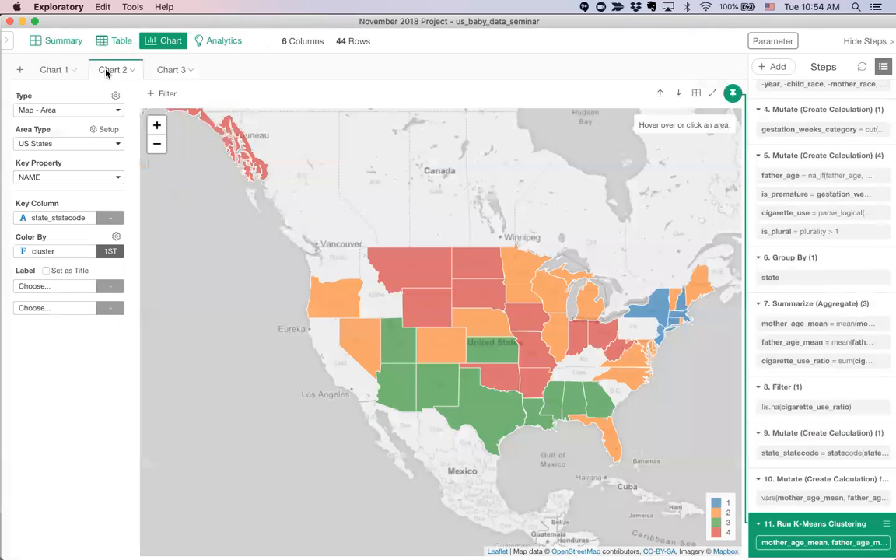
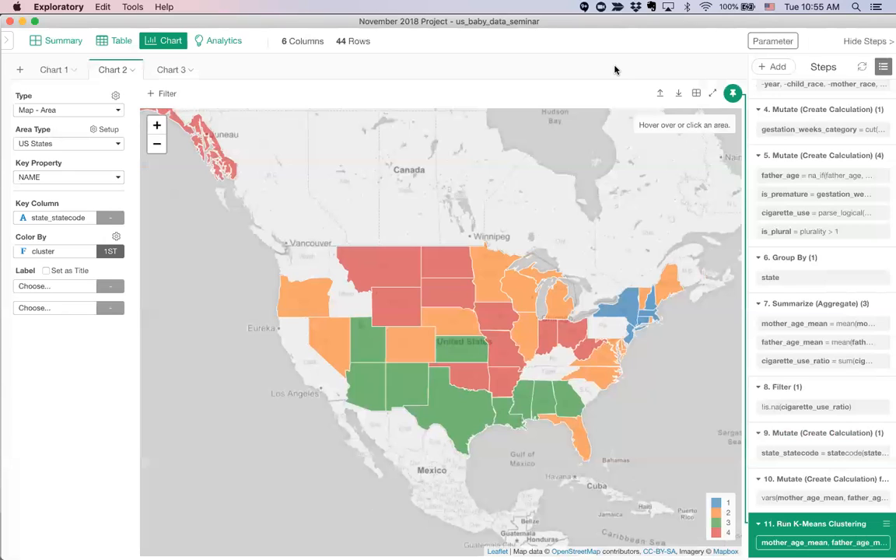
Switch to the K-Means clustering presentation in Keynote and find its closing slides
key("super+Tab")
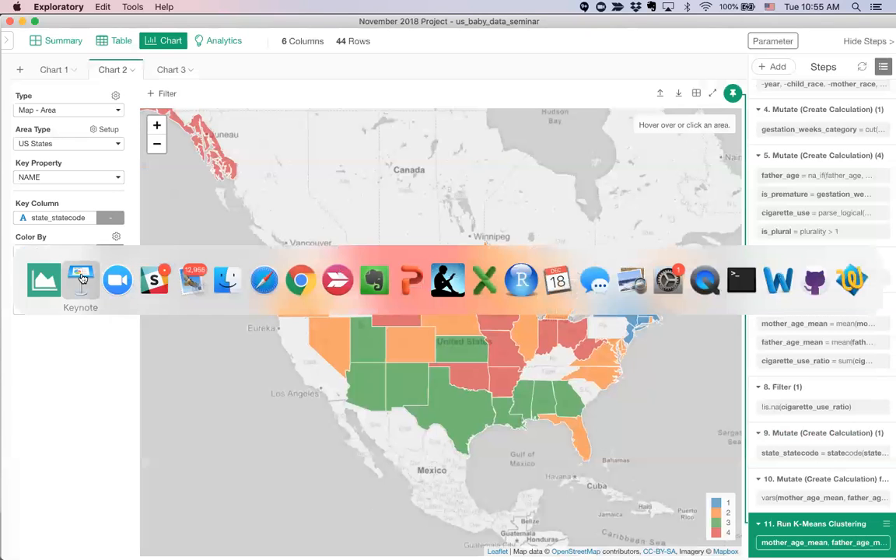
scroll(58, 385, "down", 20)
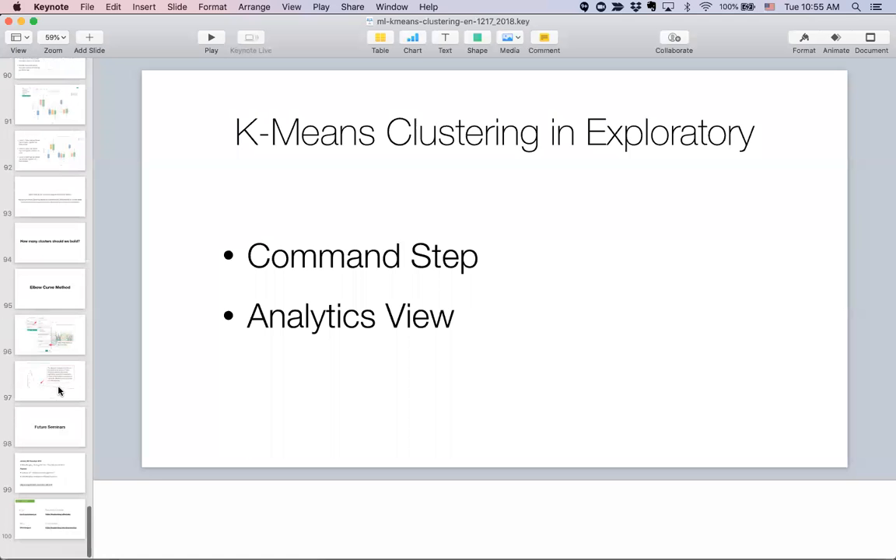